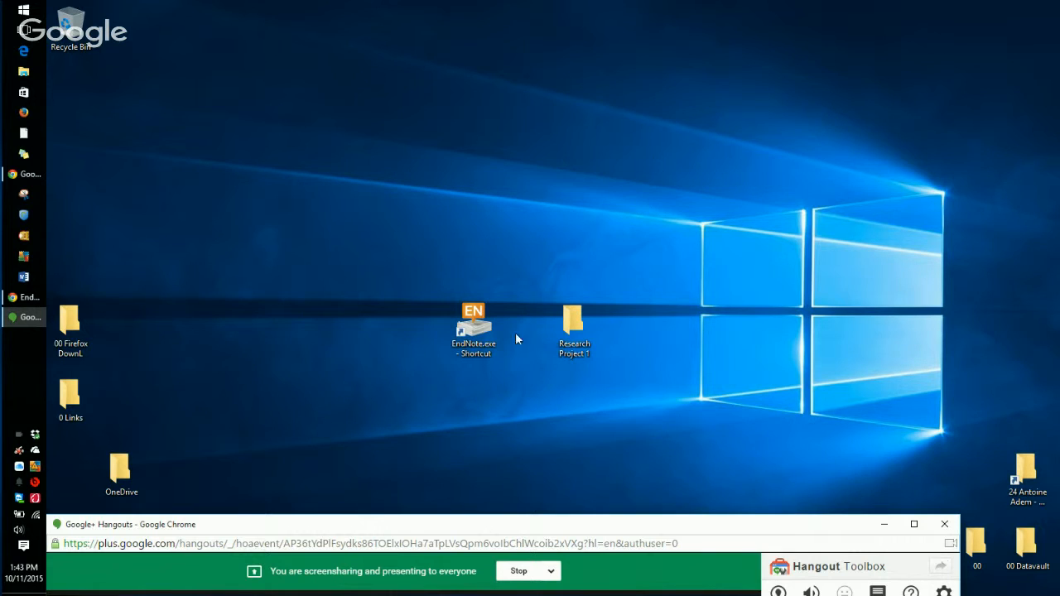
Open the Research Project 1 folder on the desktop and maximize its window.
left_click(595, 323)
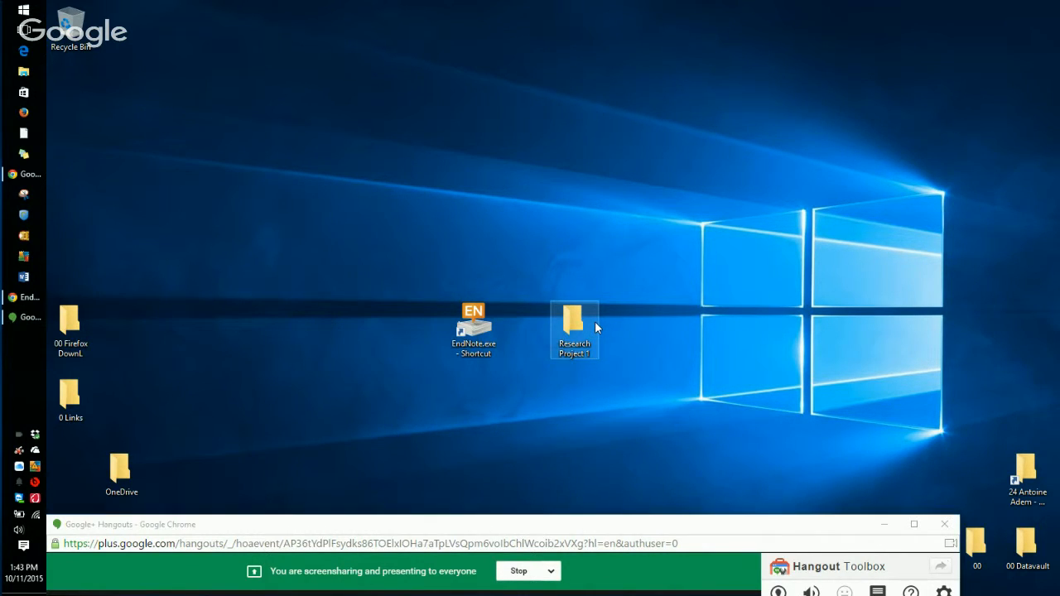
double_click(574, 335)
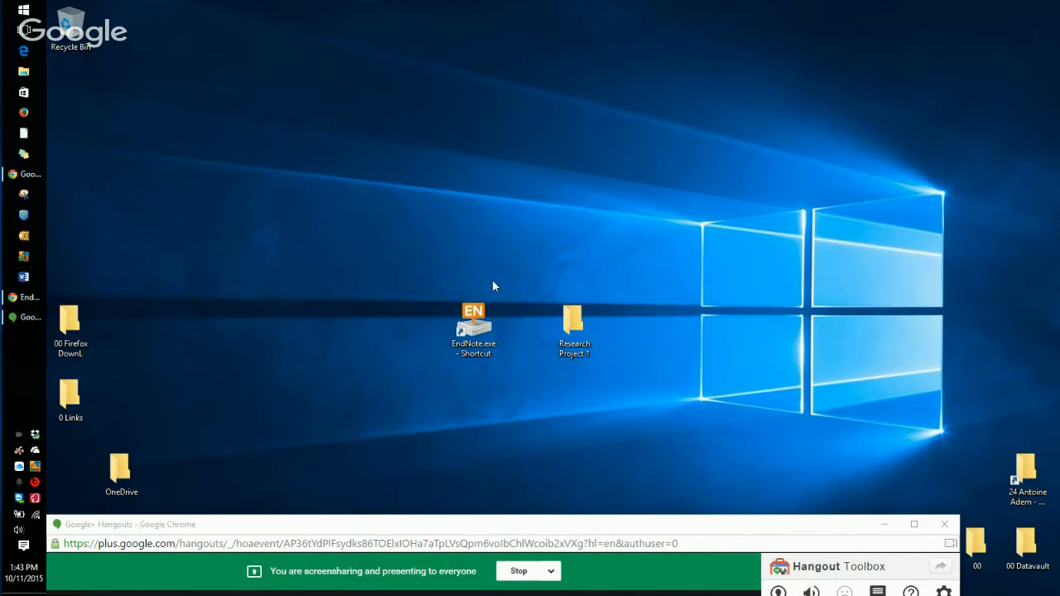
left_click(479, 84)
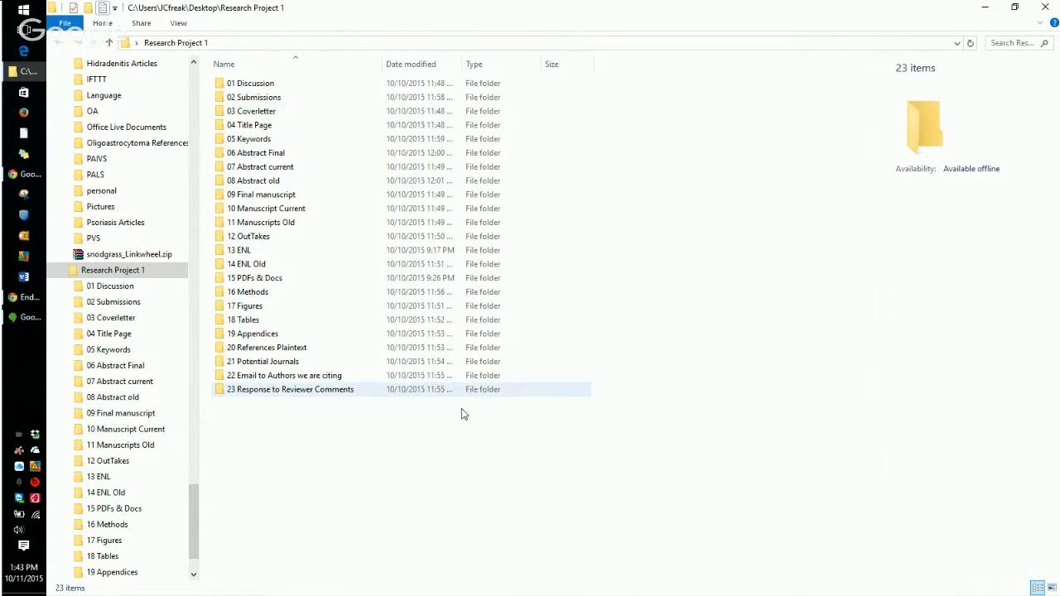
Review the project's subfolders one by one, from 01 Discussion through 09 Final manuscript.
left_click(244, 83)
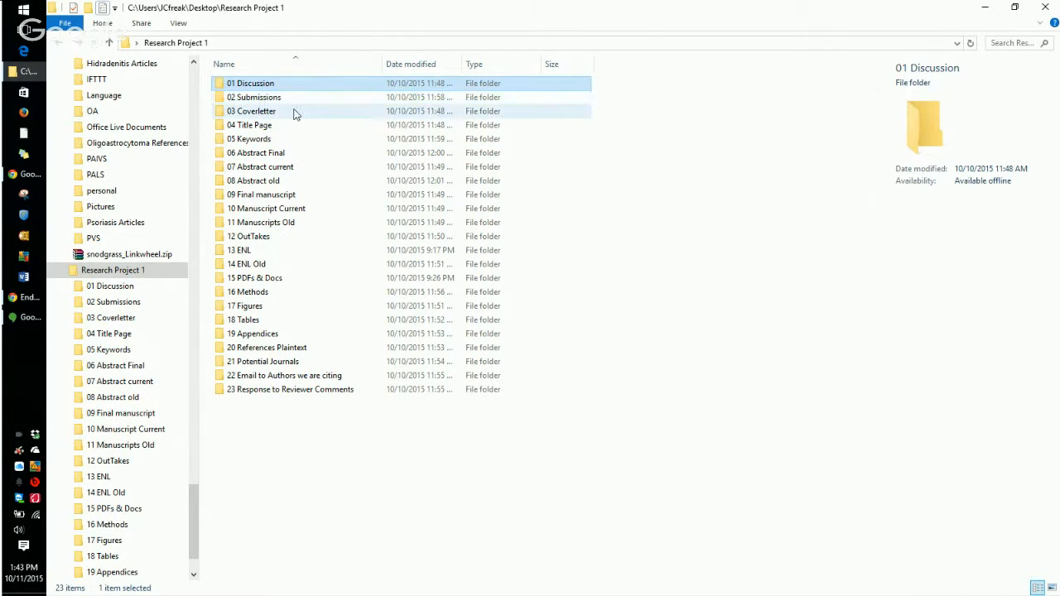
left_click(289, 99)
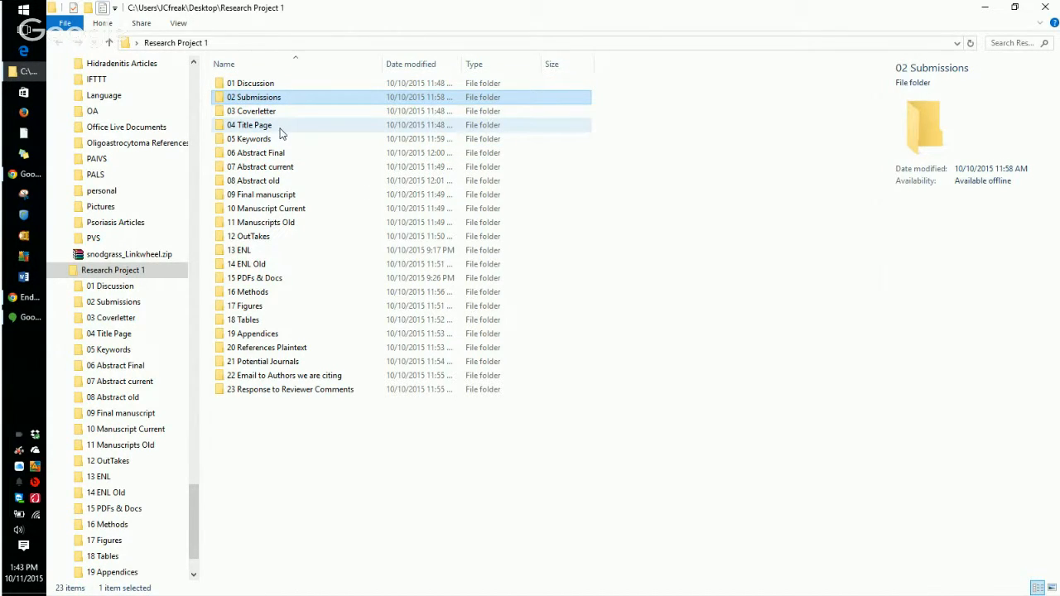
left_click(276, 111)
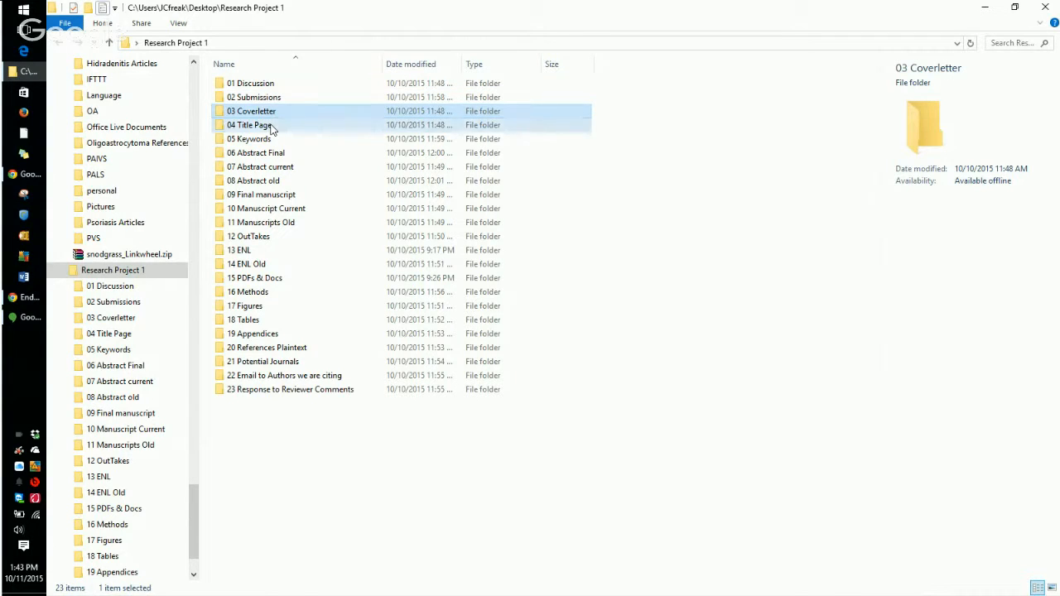
left_click(271, 126)
left_click(272, 139)
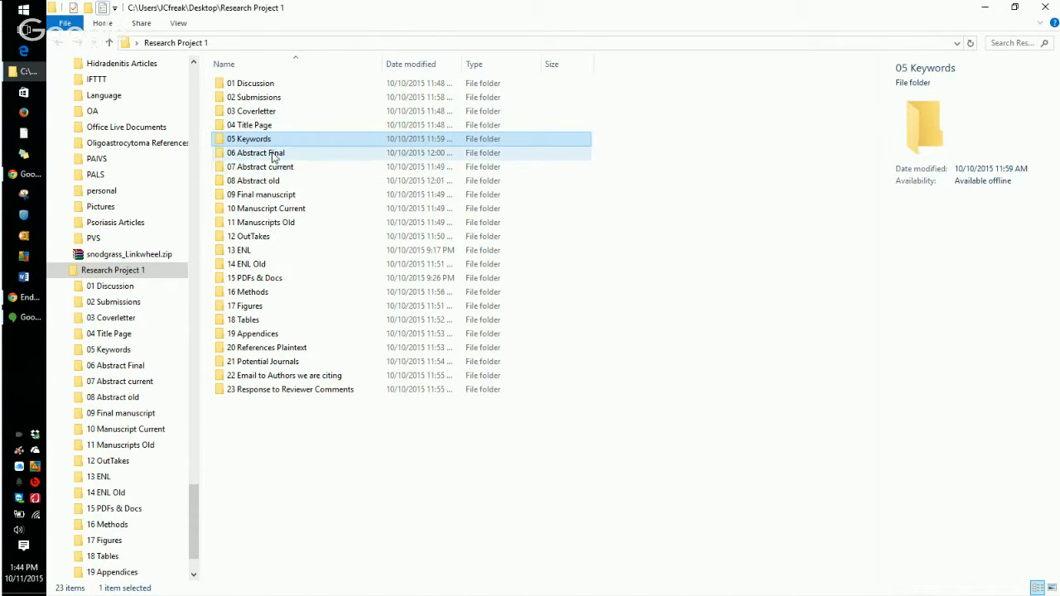
left_click(274, 154)
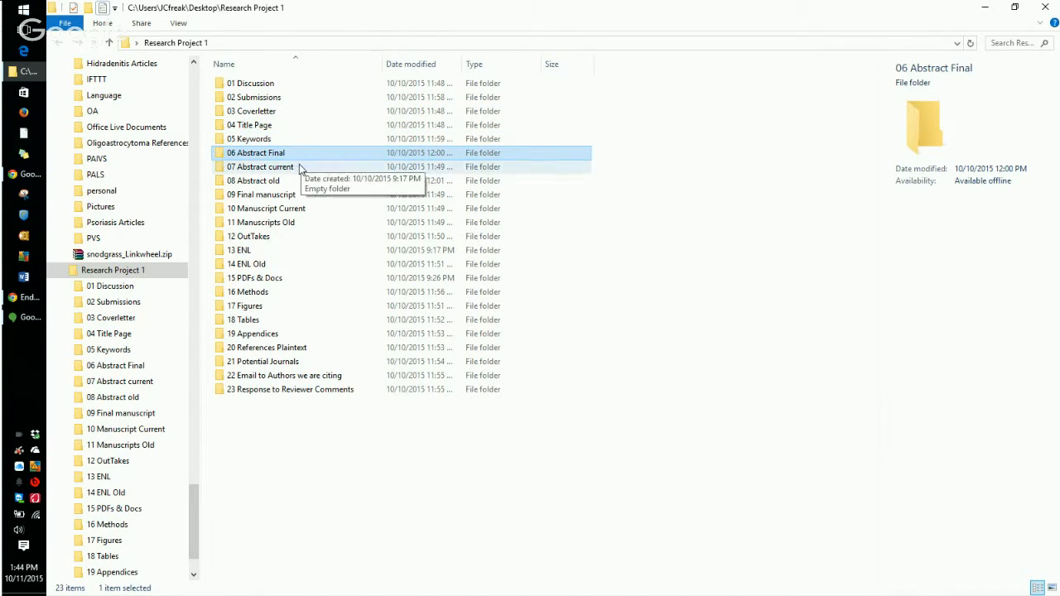
left_click(297, 168)
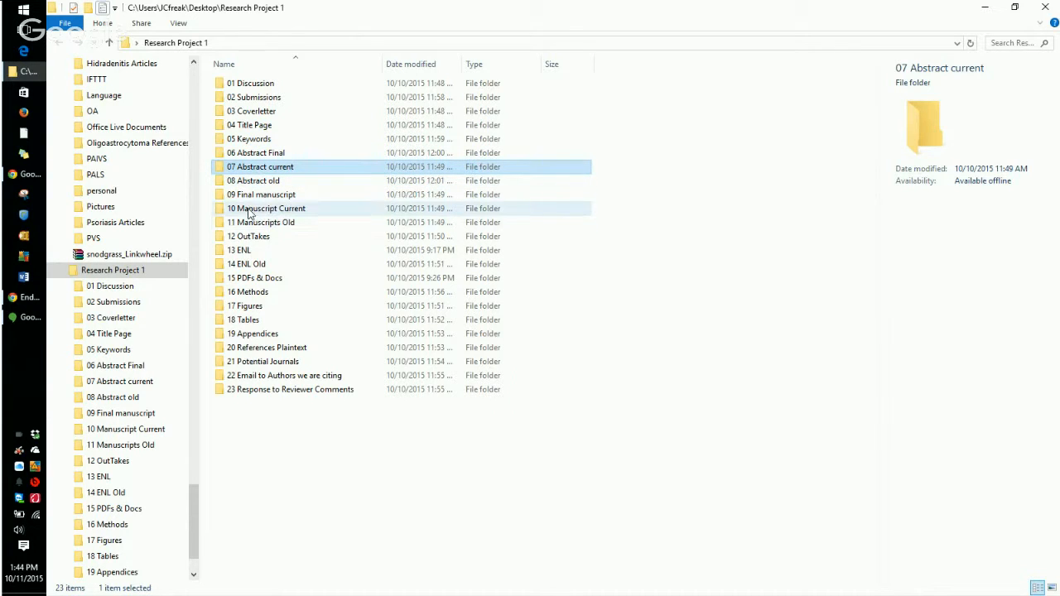
left_click(236, 181)
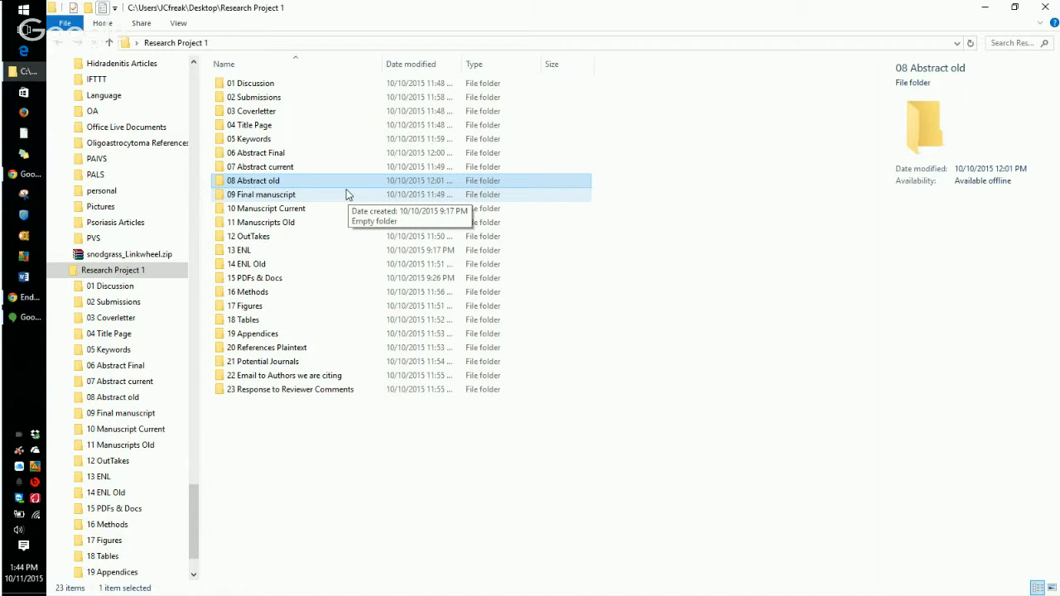
left_click(312, 197)
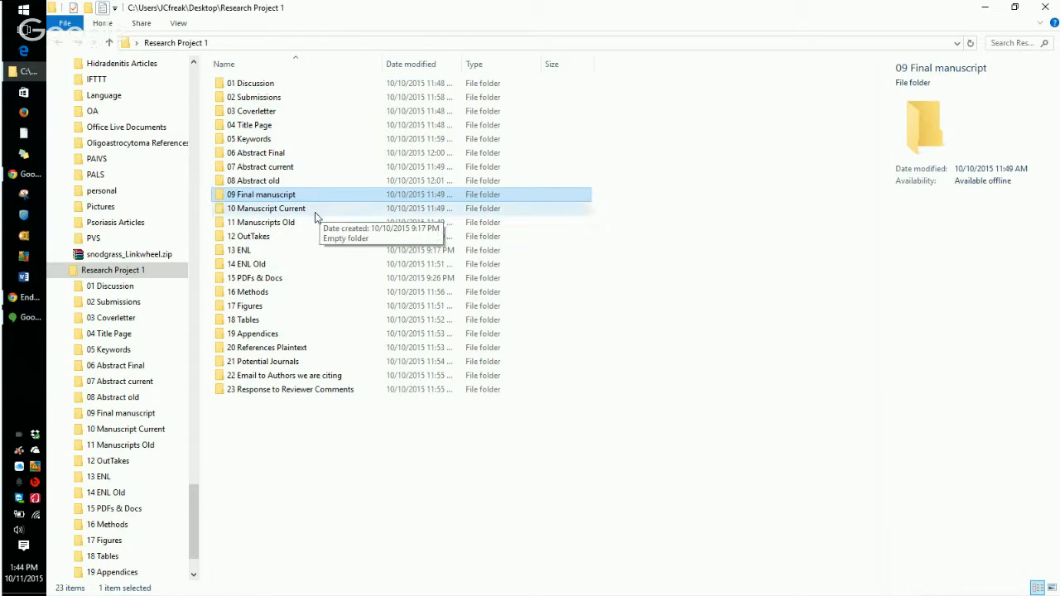
Create a Word document named "Thebesian veins revisited" in the 10 Manuscript Current folder.
double_click(305, 209)
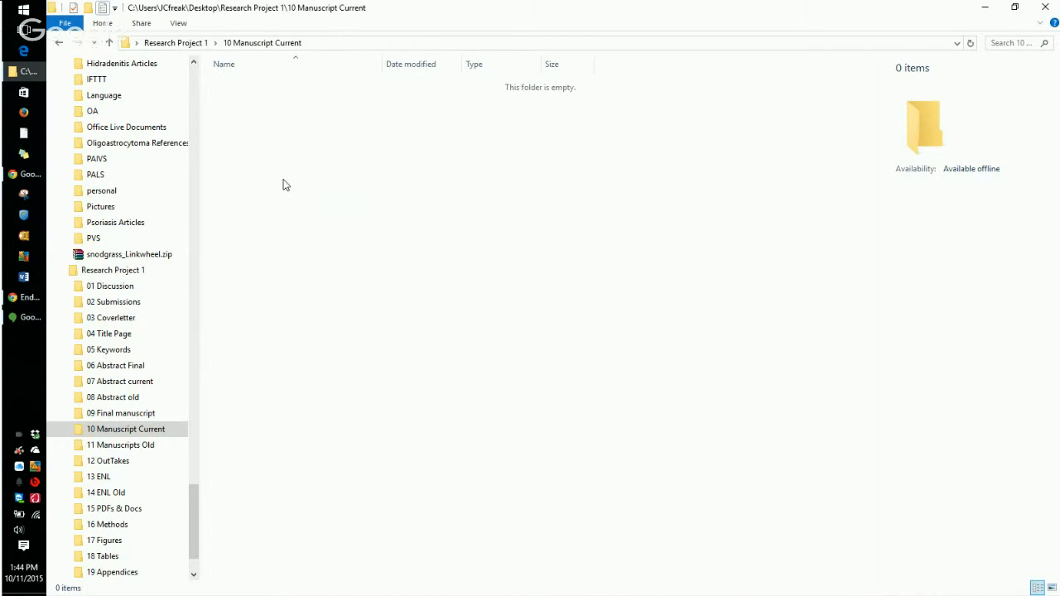
right_click(282, 184)
mouse_move(344, 357)
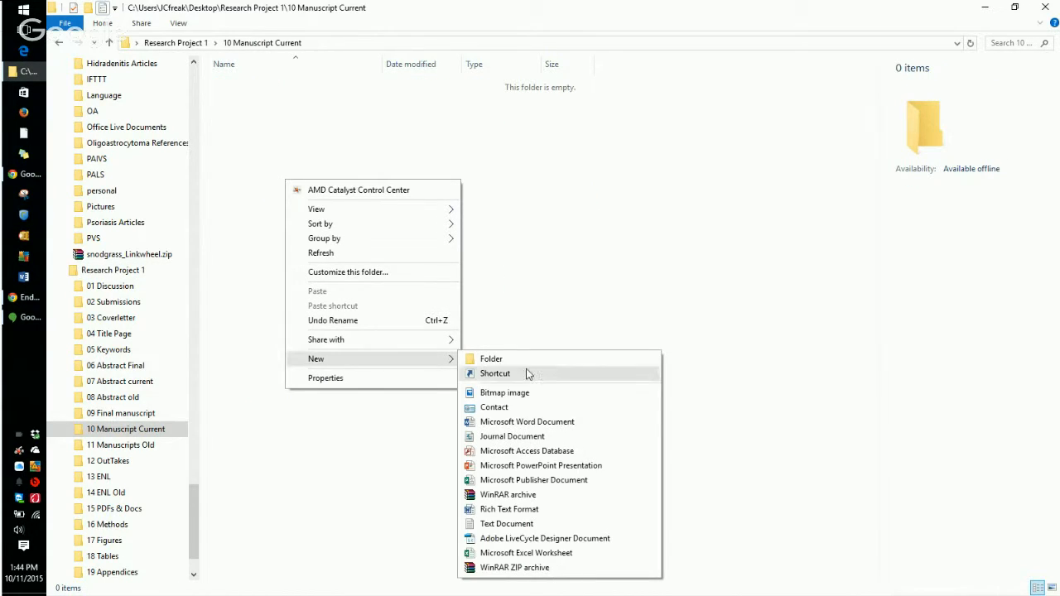
left_click(525, 422)
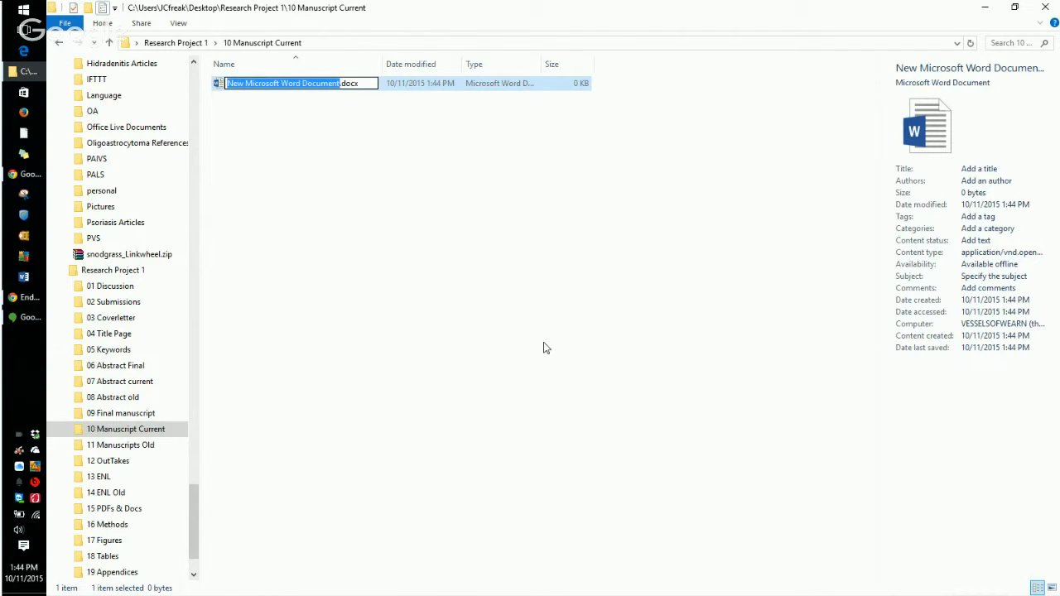
type("Theb")
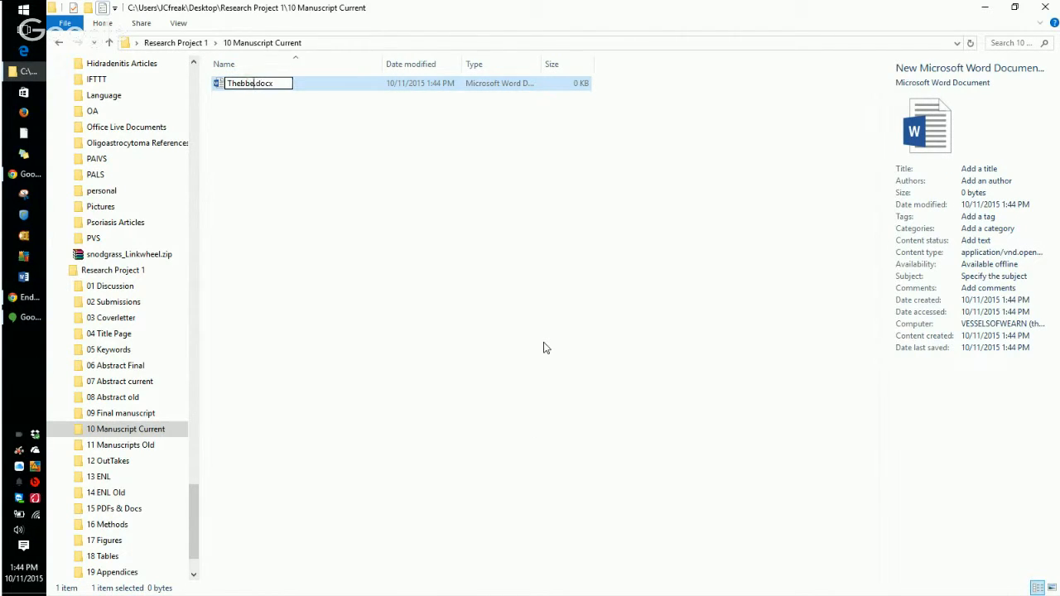
type("esian veins rev")
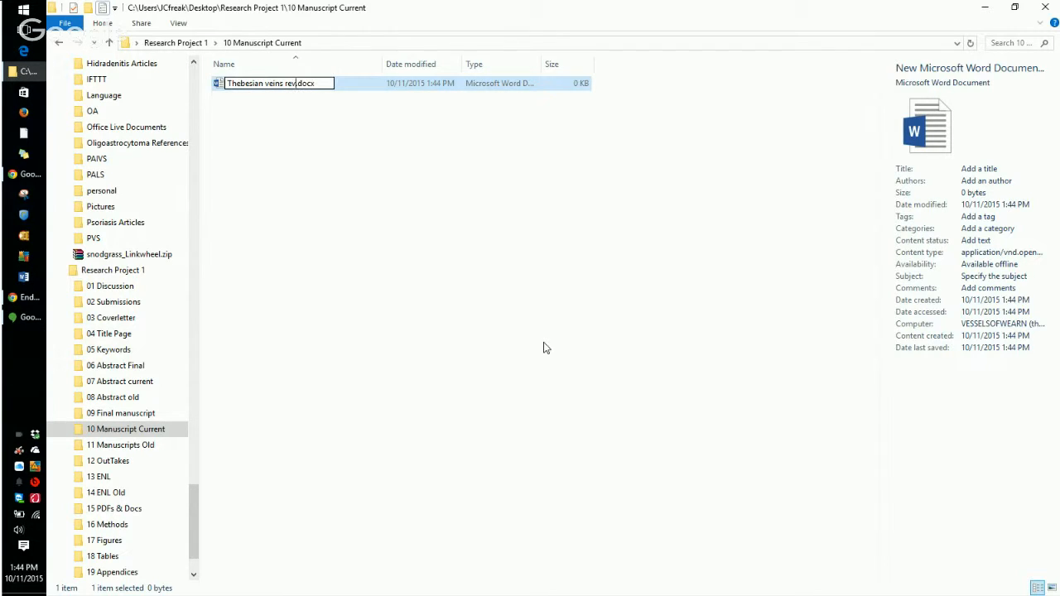
type("isited")
key("Return")
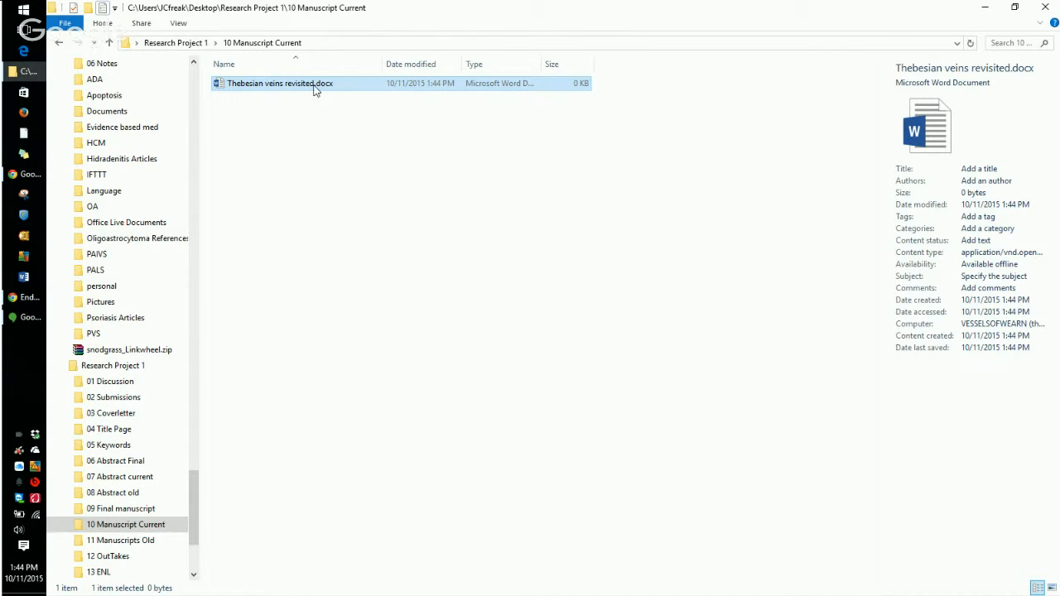
Open Thebesian veins revisited.docx in Word, then minimize the folder window and move the restored Word window clear of the EndNote shortcut.
left_click(1015, 7)
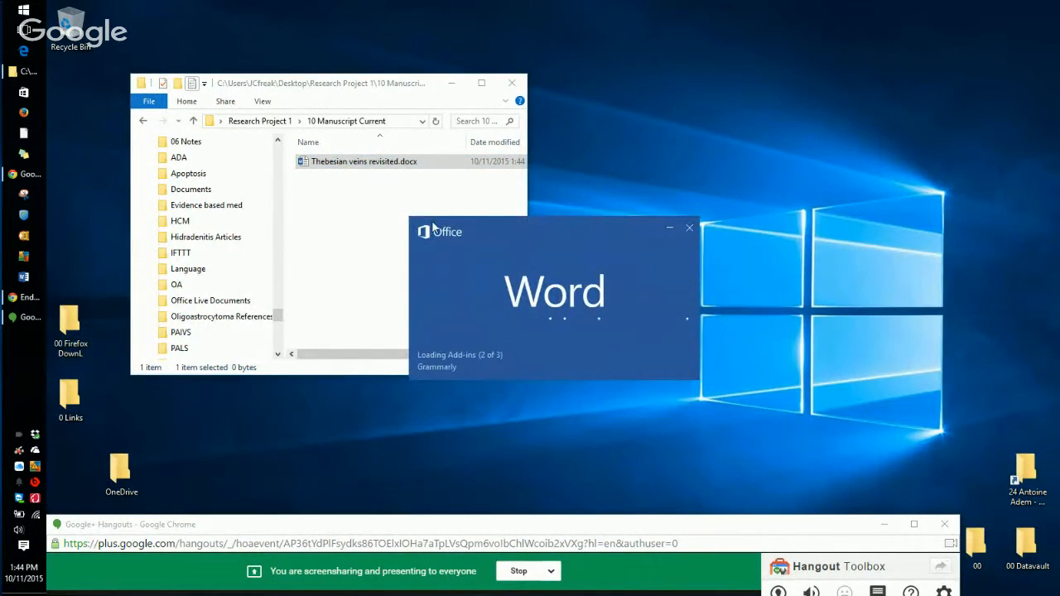
left_click_drag(476, 251, 705, 248)
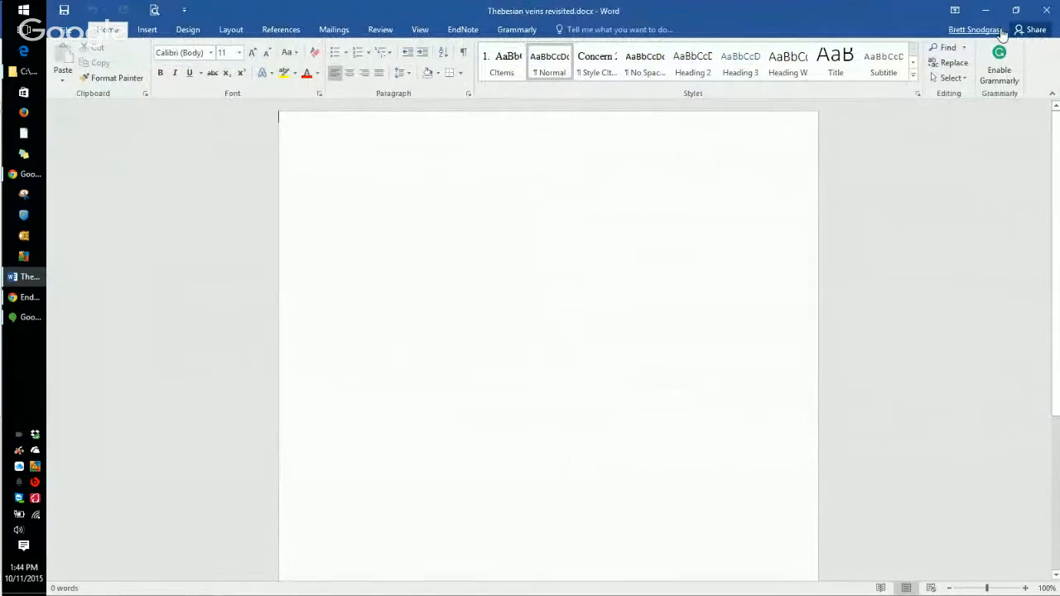
left_click(1017, 11)
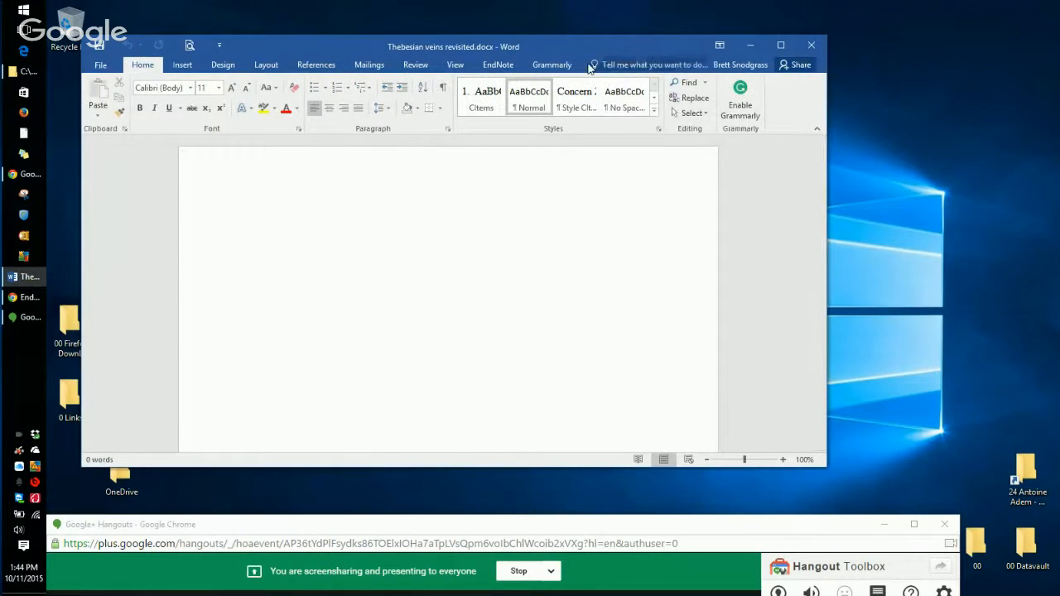
left_click_drag(603, 50, 852, 211)
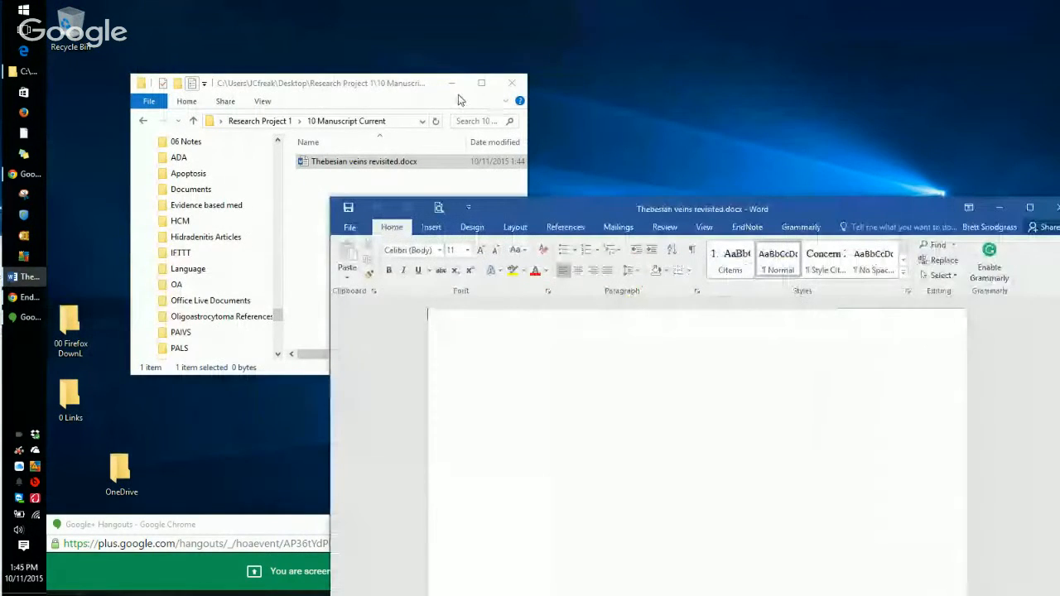
left_click(452, 83)
left_click_drag(578, 227, 810, 130)
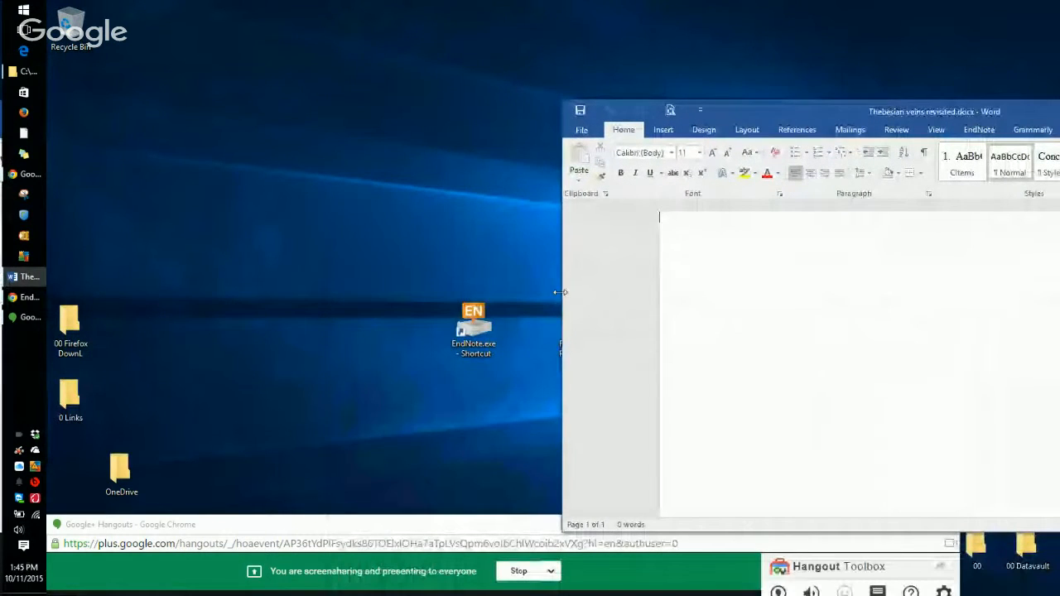
Launch EndNote from its desktop shortcut, minimize the Word window and dismiss the prompt for an existing reference library.
double_click(462, 335)
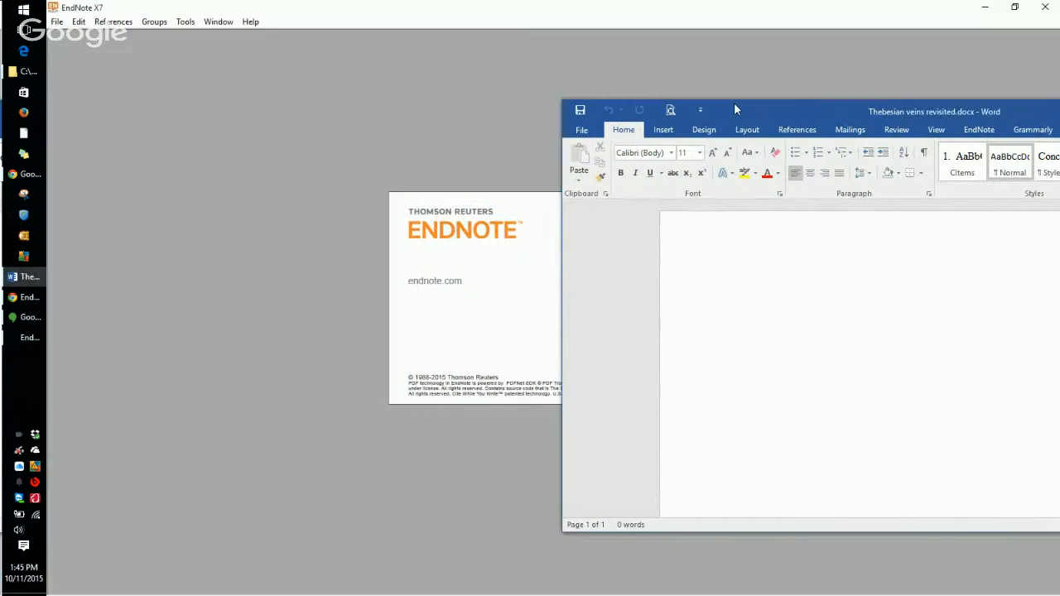
left_click_drag(736, 106, 404, 105)
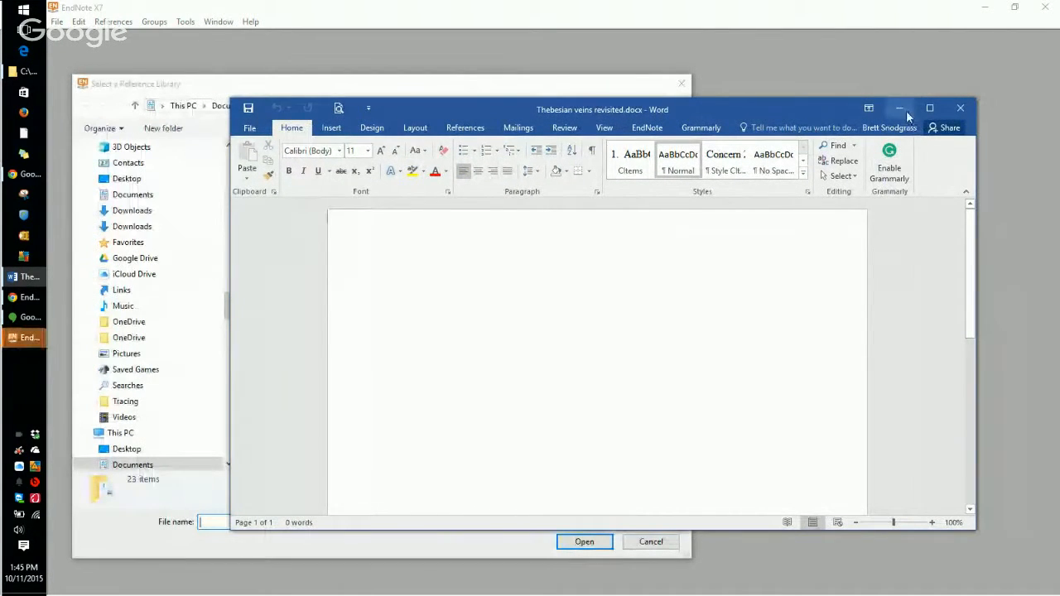
left_click(901, 109)
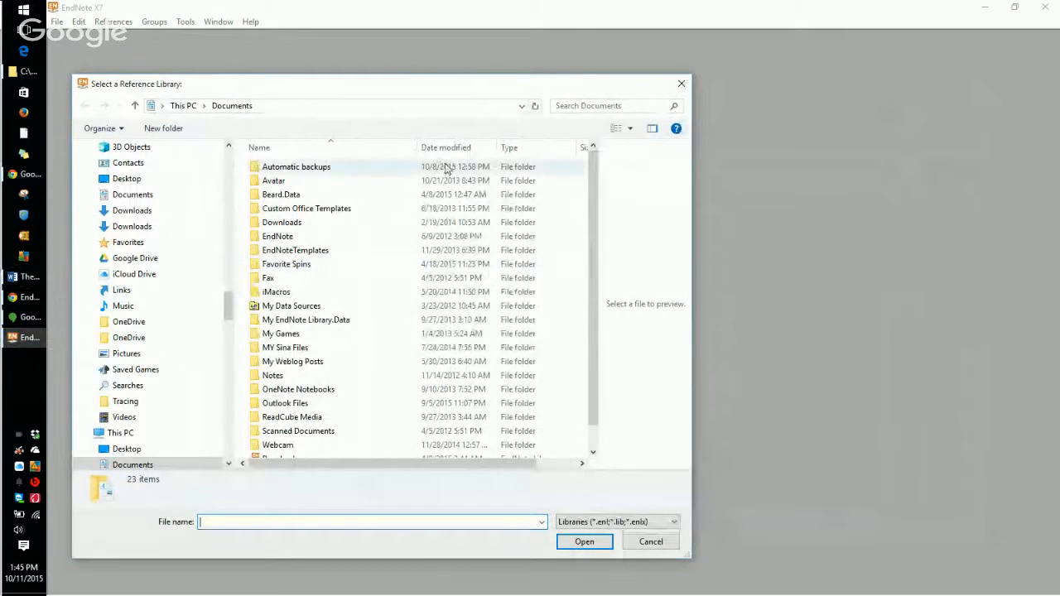
left_click(641, 540)
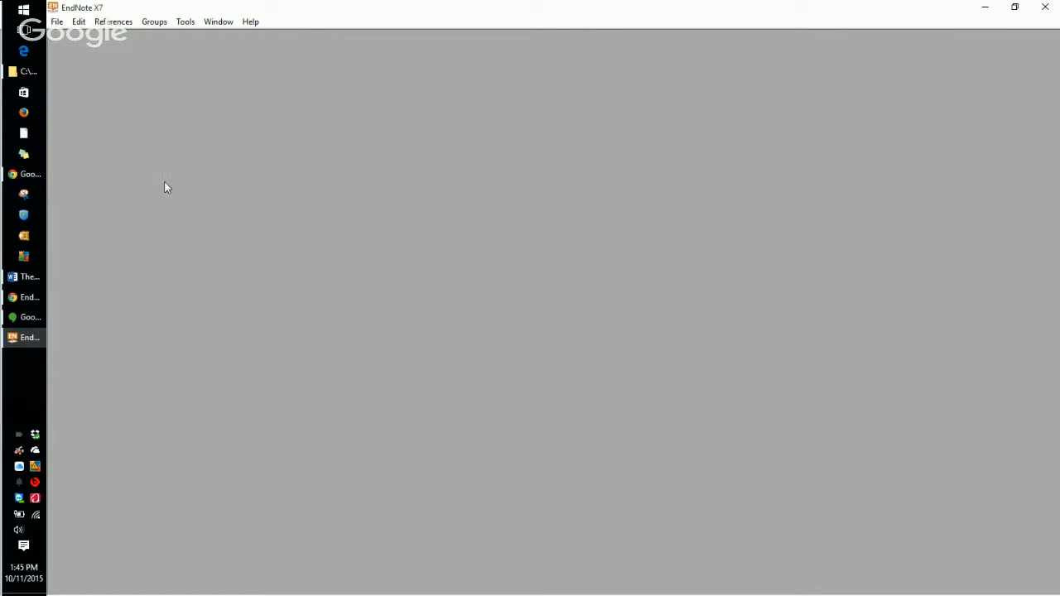
Create a new EndNote reference library named "Thebesian" in the 13 ENL folder of Research Project 1 on the desktop.
left_click(56, 21)
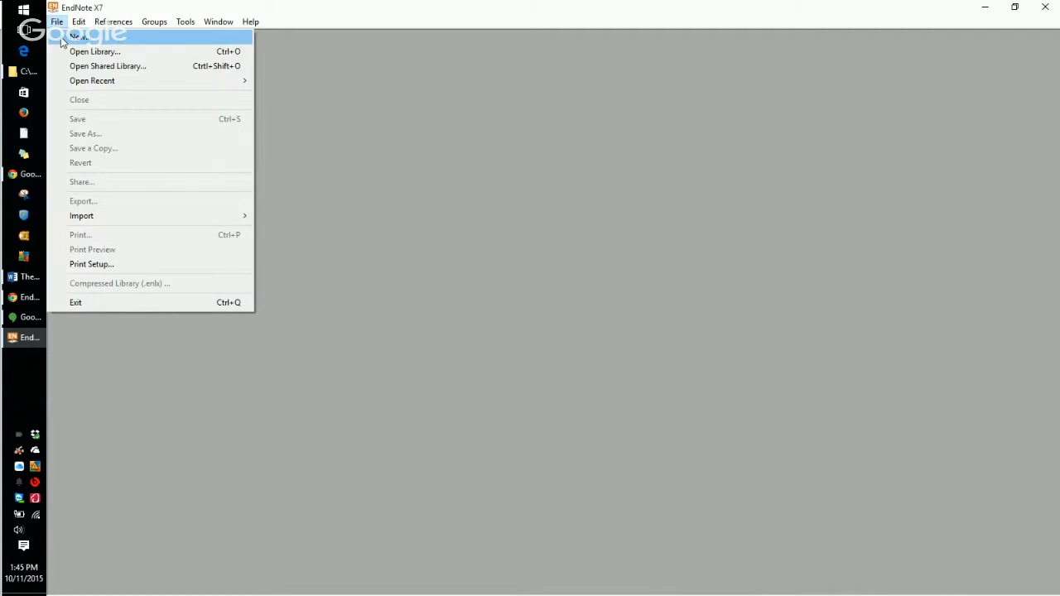
left_click(61, 37)
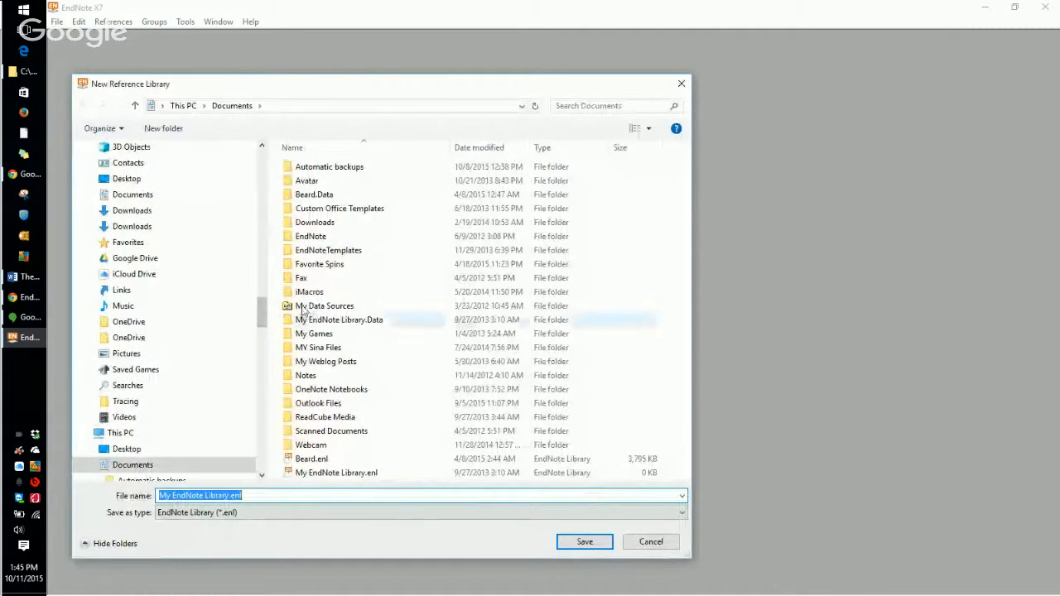
left_click_drag(259, 304, 263, 140)
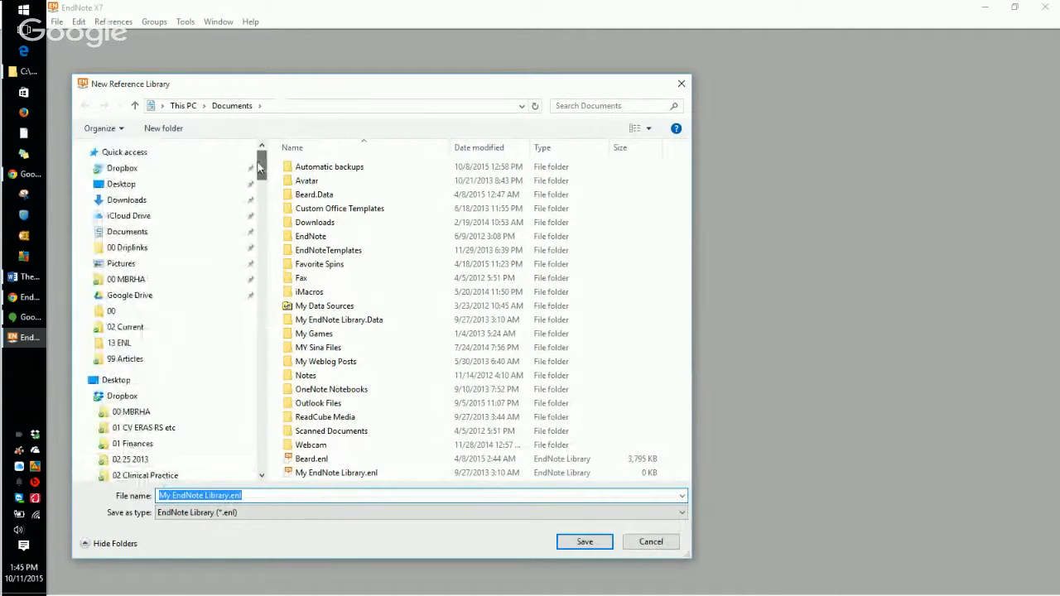
left_click(157, 187)
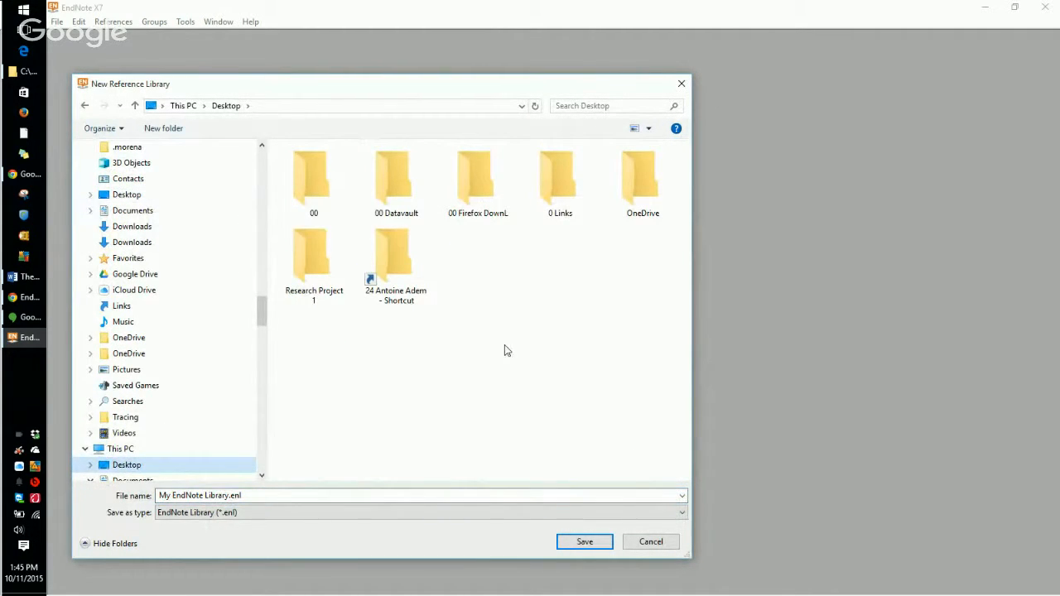
double_click(318, 260)
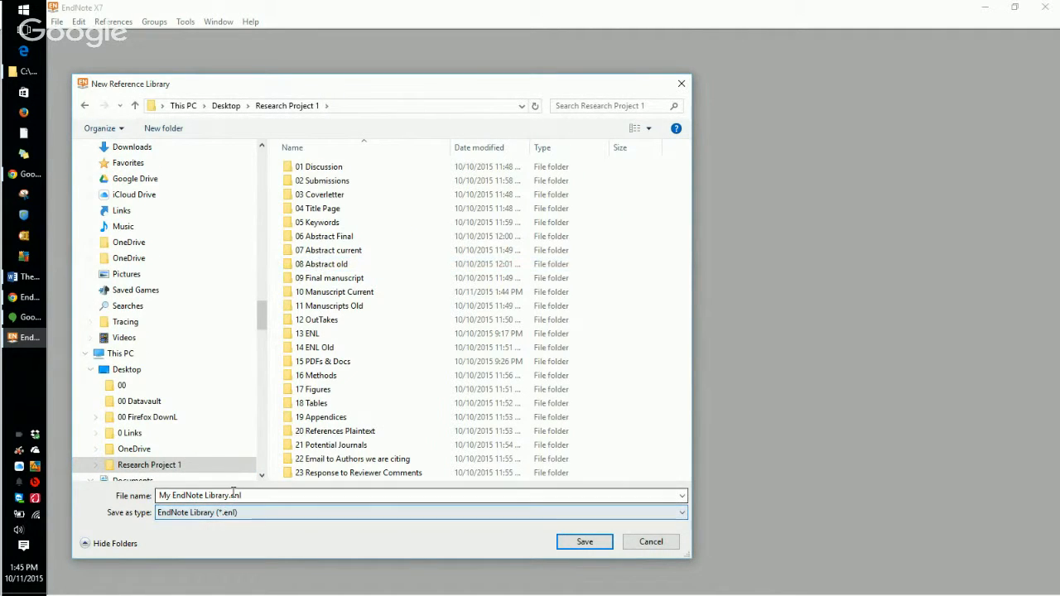
left_click(328, 499)
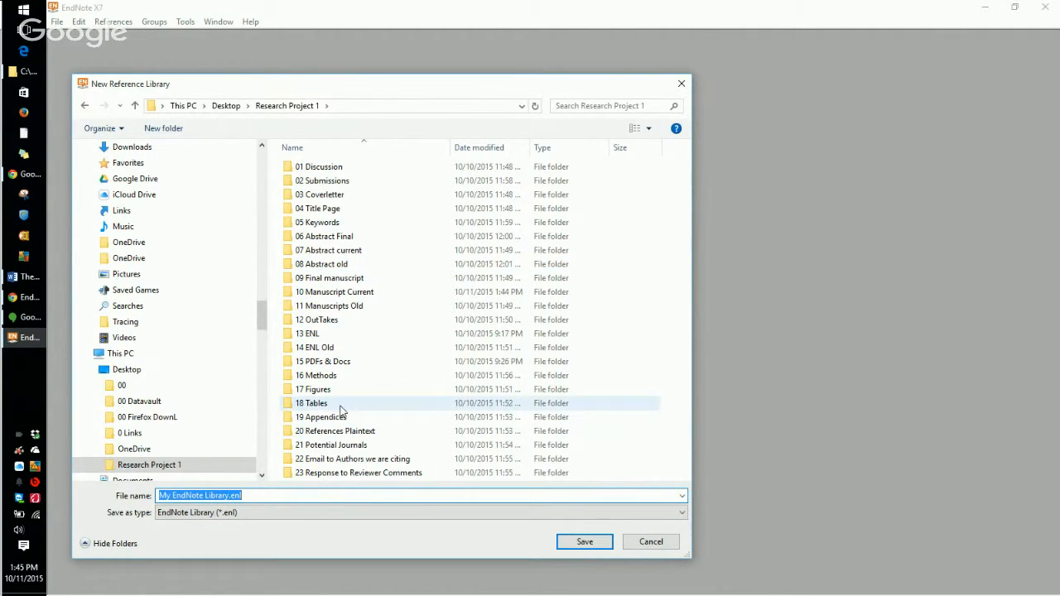
double_click(328, 334)
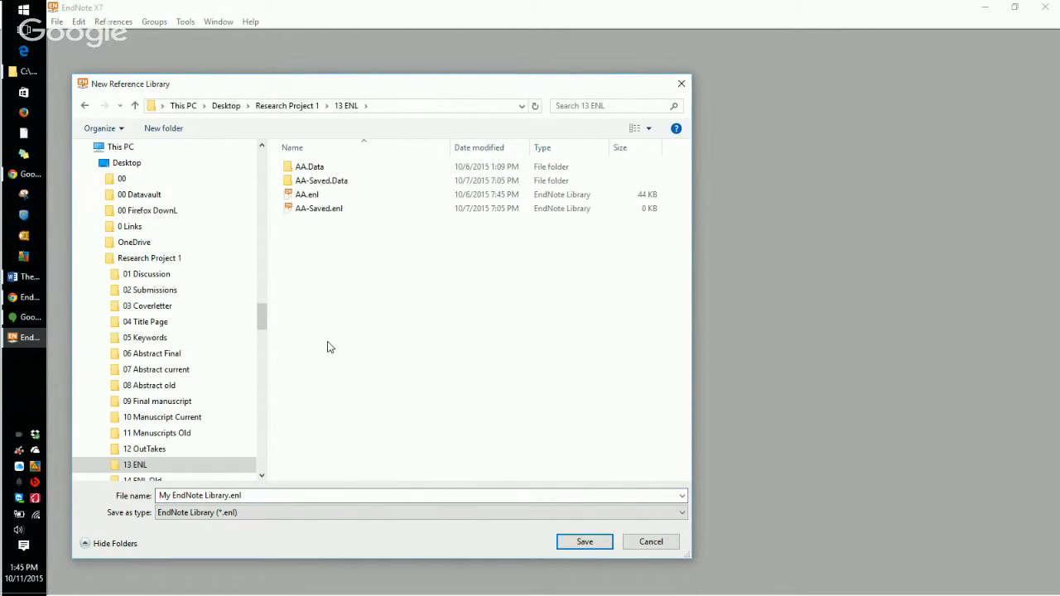
double_click(269, 495)
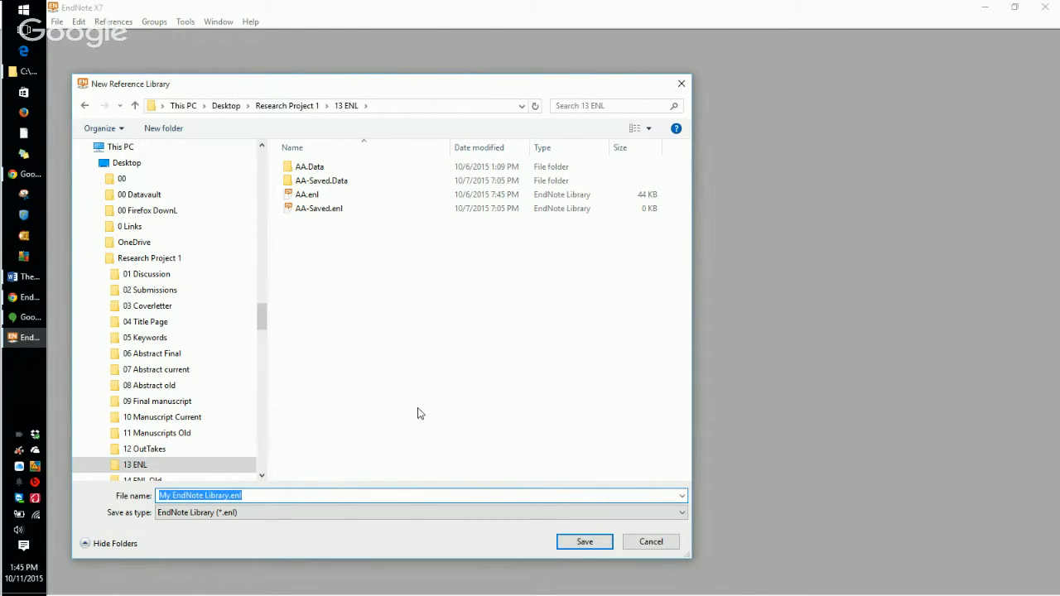
type("Thebesian")
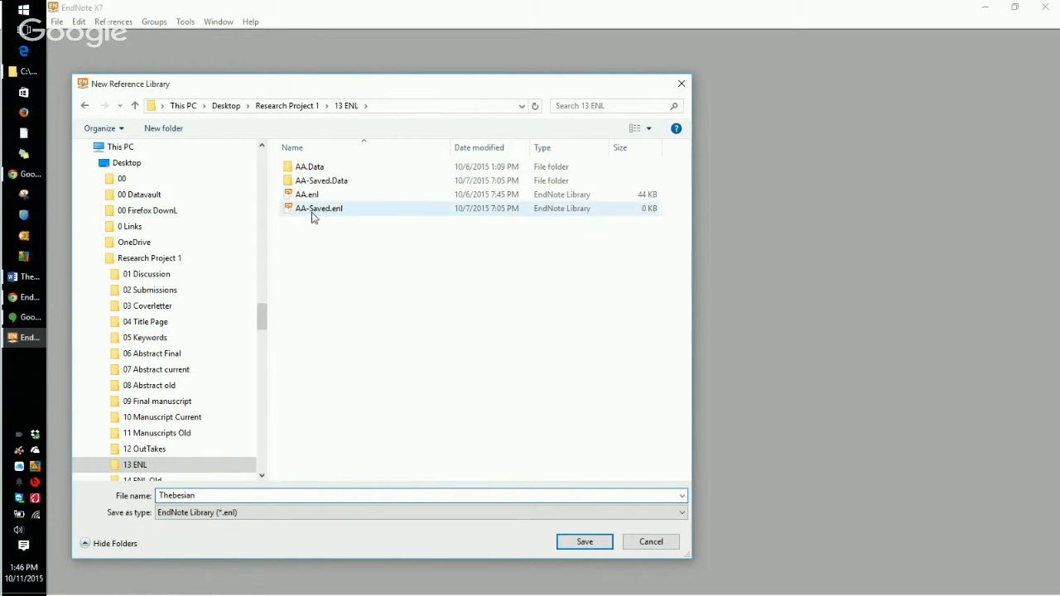
left_click(570, 542)
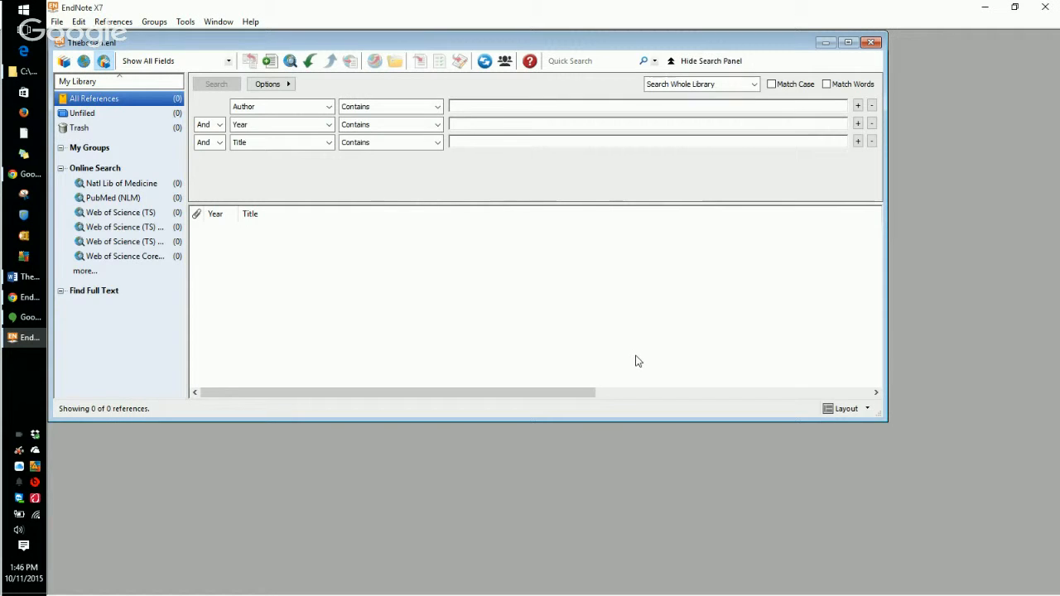
Maximize the Thebesian library within EndNote, restore EndNote to a smaller window, and arrange it overlapping the Word manuscript window.
left_click(848, 42)
left_click(1015, 7)
left_click_drag(481, 120, 439, 79)
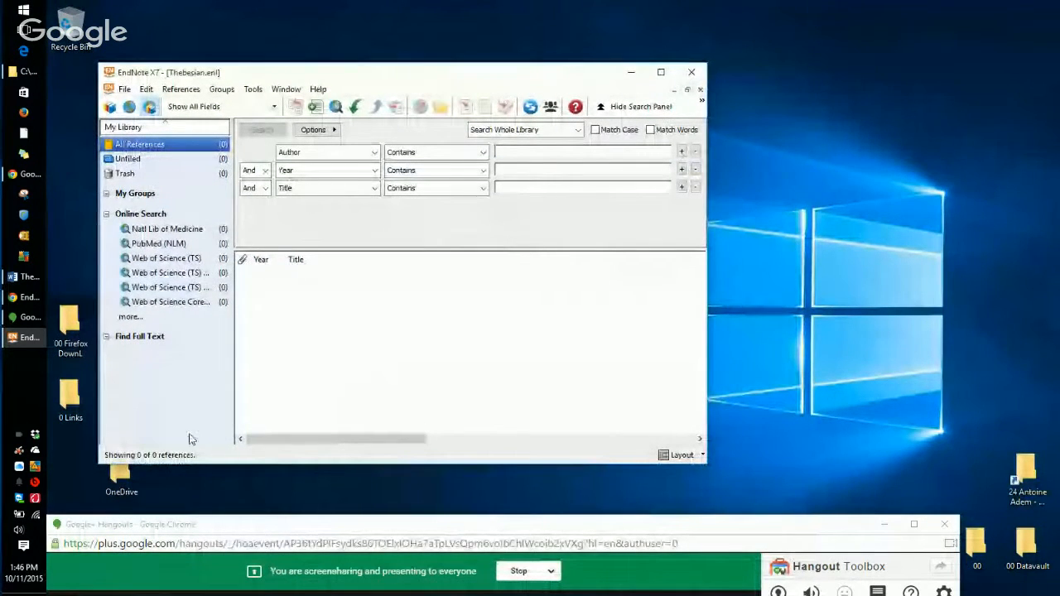
left_click(18, 277)
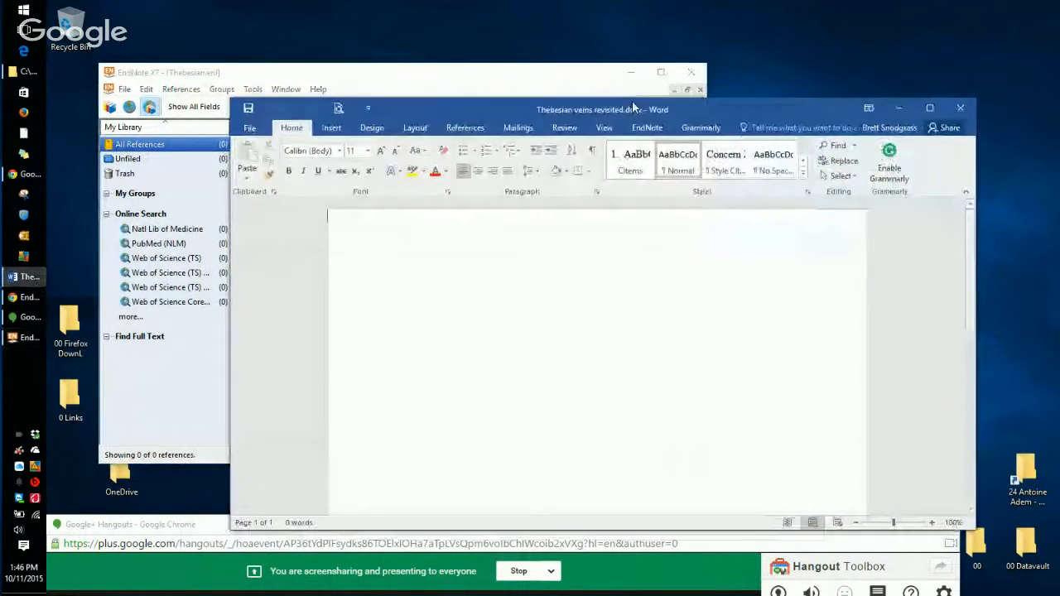
left_click_drag(607, 110, 612, 132)
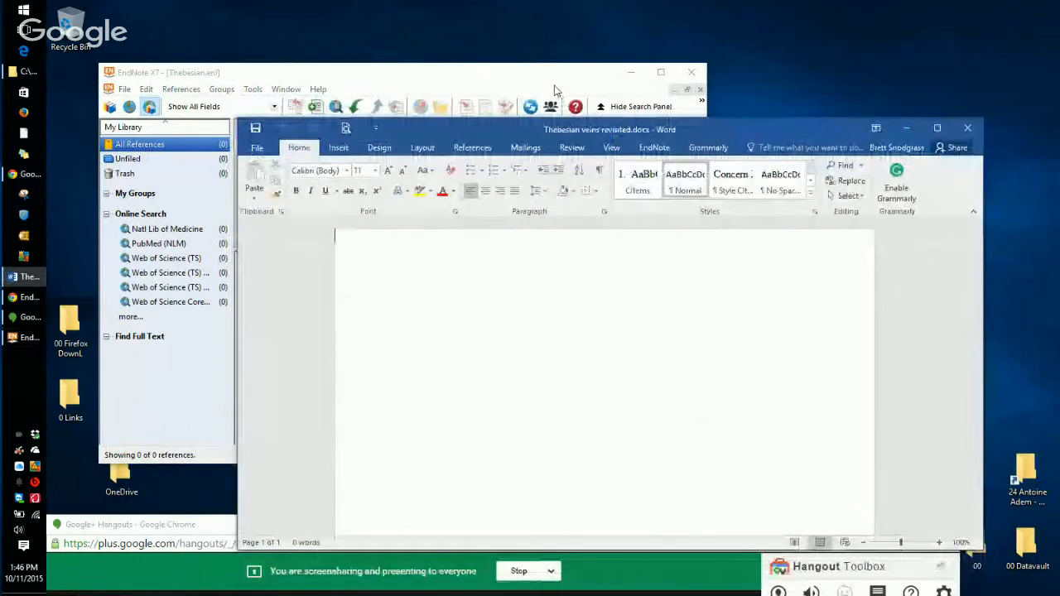
left_click(520, 74)
left_click_drag(520, 74, 438, 51)
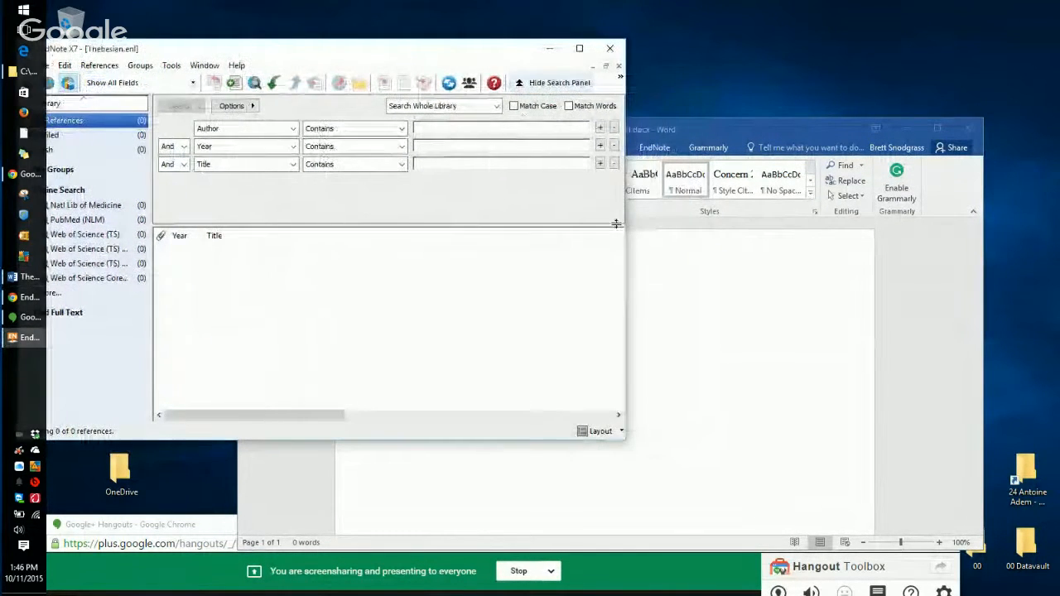
Apply the Normal margin preset, 1" on all sides, to the Thebesian veins revisited document in Word.
left_click(671, 294)
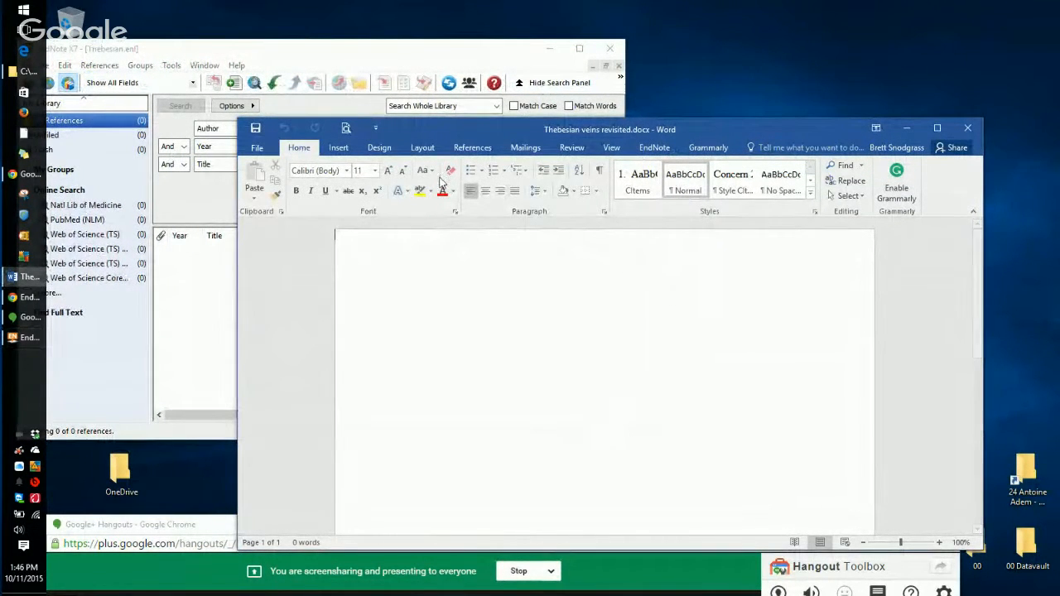
left_click(421, 147)
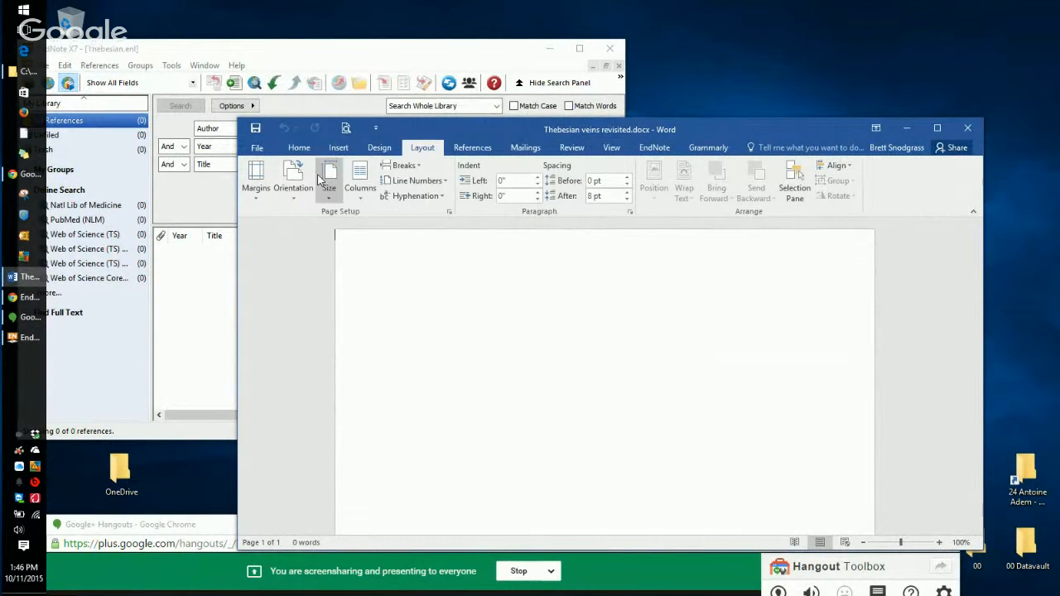
left_click(293, 175)
left_click(257, 178)
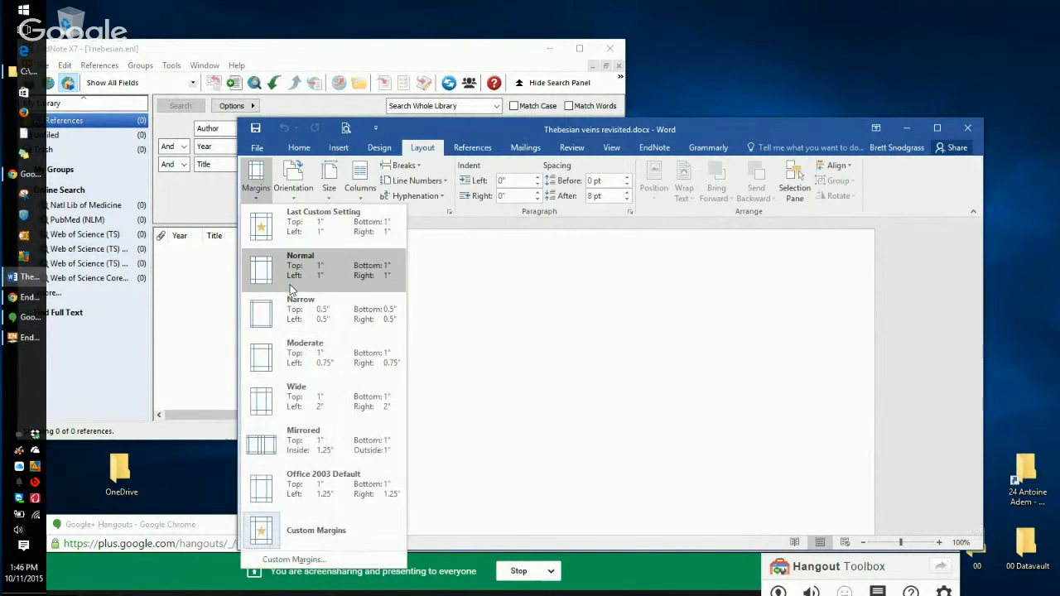
left_click(290, 257)
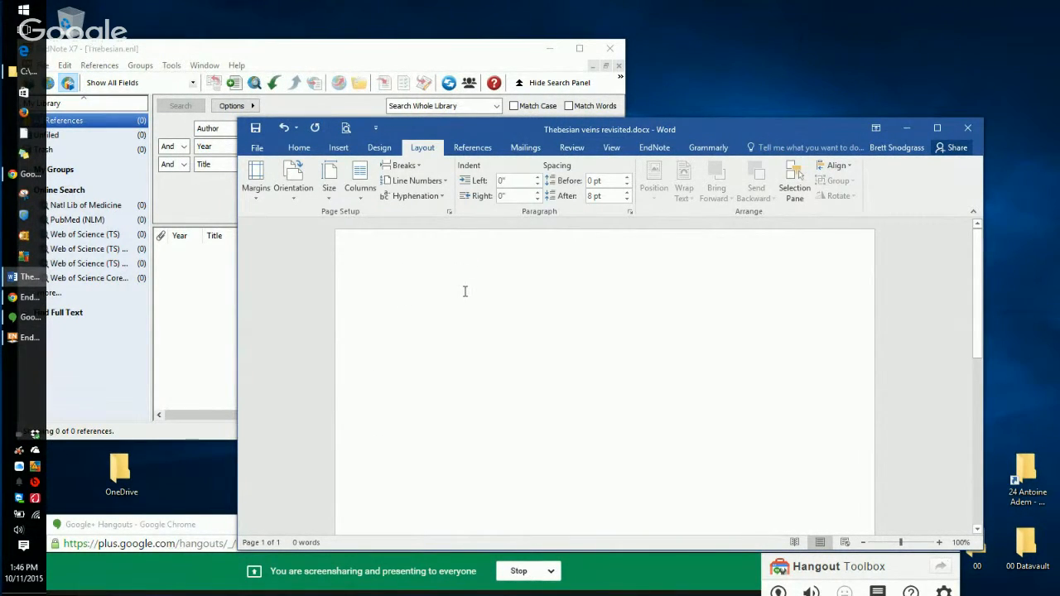
Write "Thebesian veins are not arteries, and they do not connect coronary arteries to any of the heart chambers." in the manuscript.
type("Thebesian veins are not aretery")
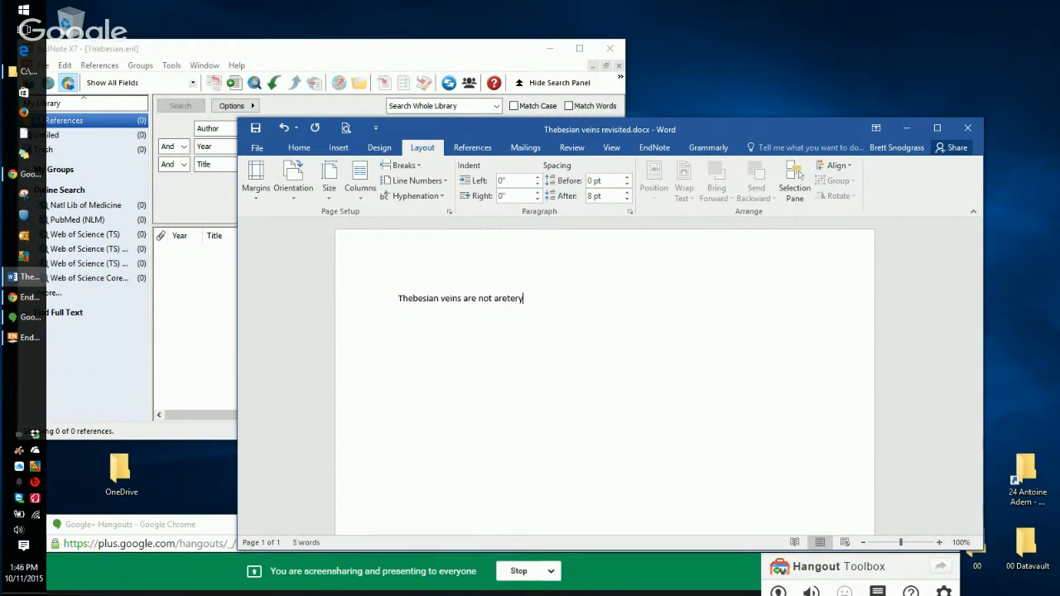
key("BackSpace")
key("BackSpace")
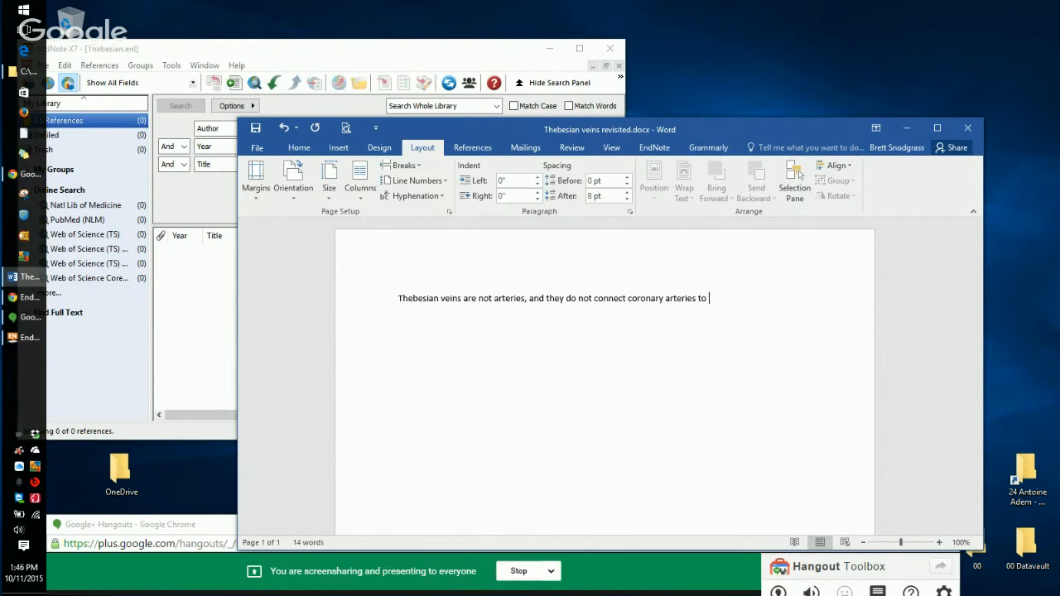
type("heart chambers.")
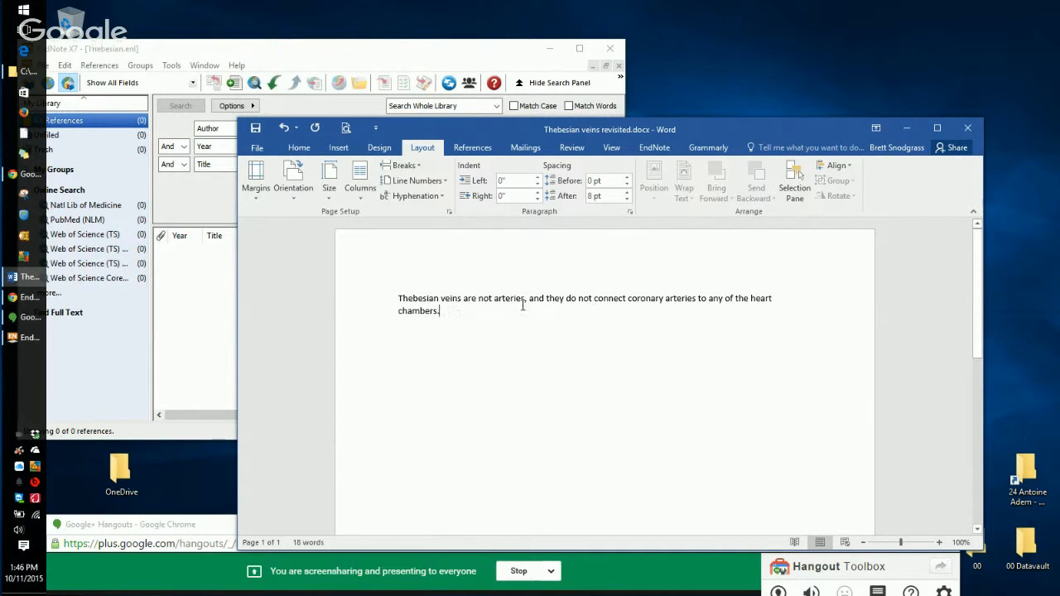
Show the EndNote citation tools in Word and move the EndNote library window fully into view behind the document.
left_click(654, 147)
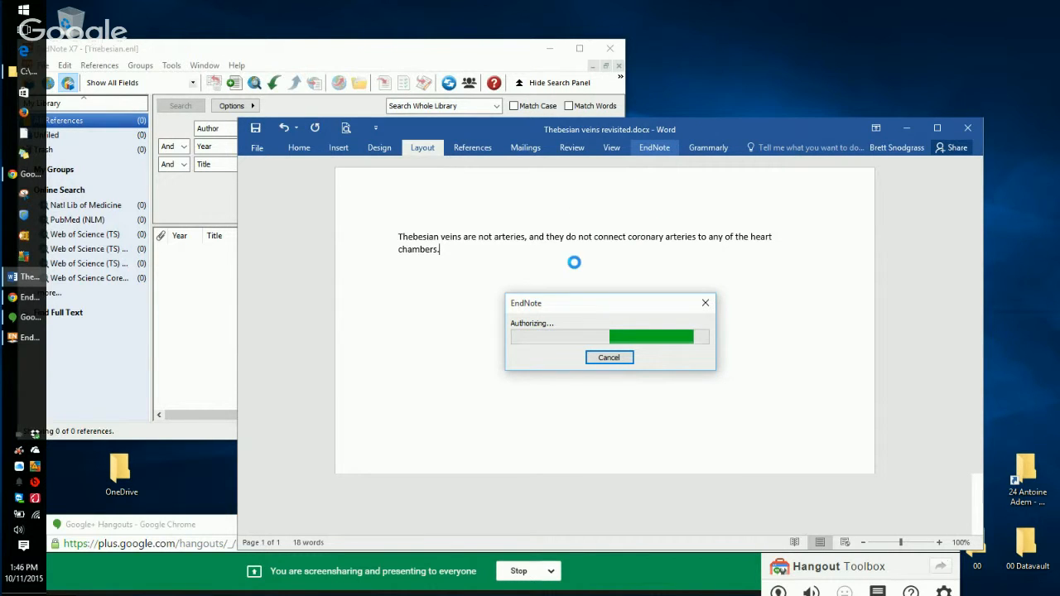
left_click(322, 57)
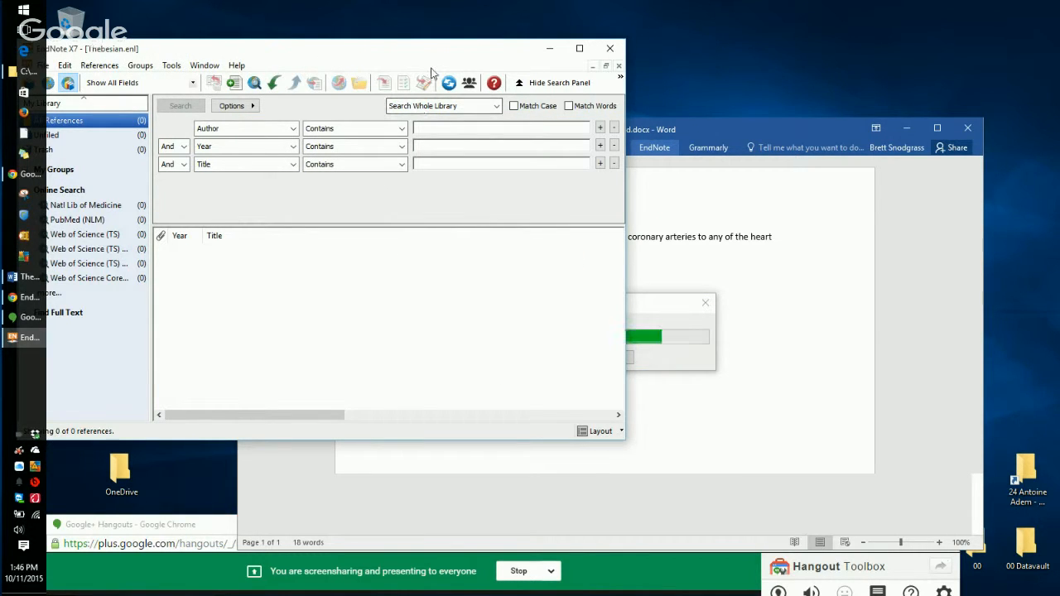
left_click(734, 129)
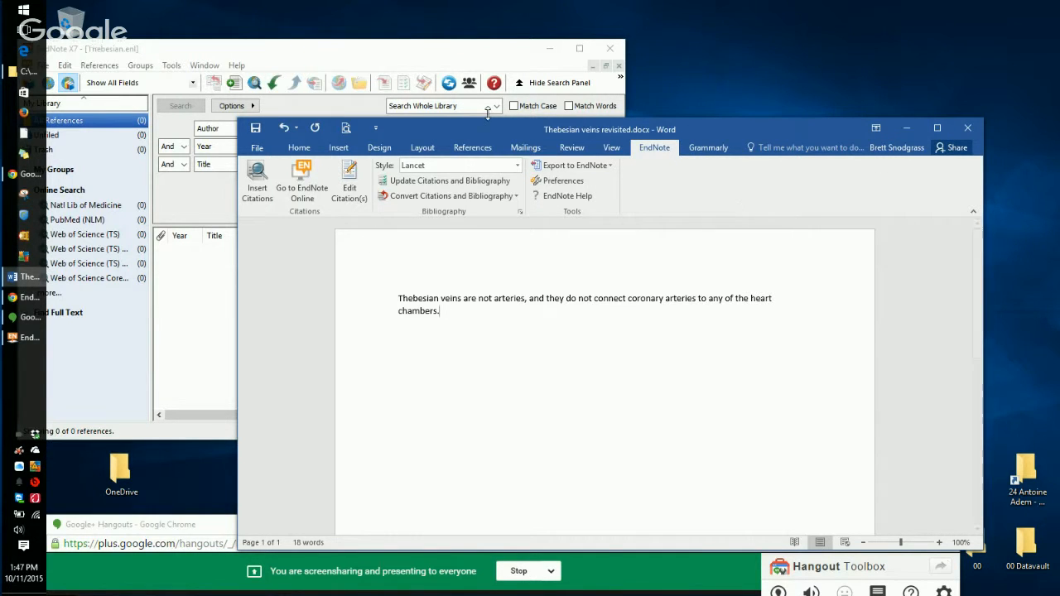
left_click_drag(459, 53, 491, 36)
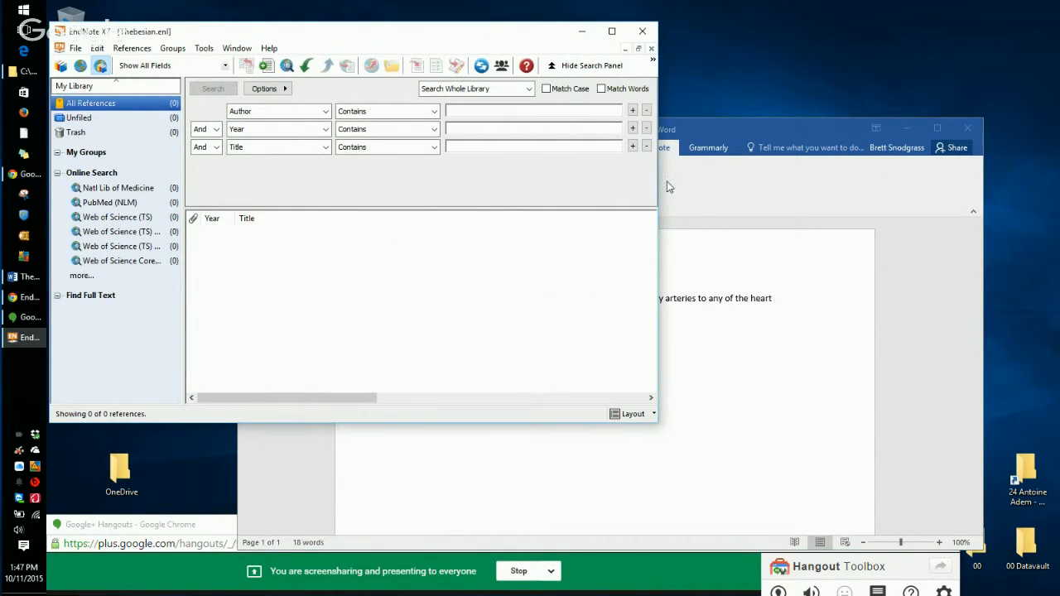
left_click(731, 130)
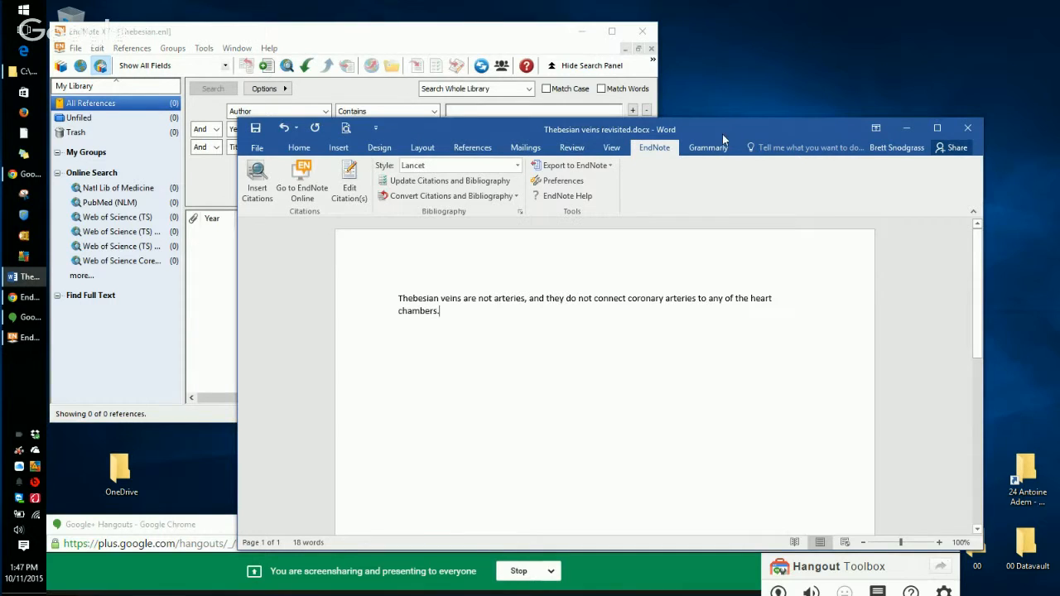
Search for "thebesian" references to cite after the sentence, and close the citation search without inserting anything.
left_click(264, 189)
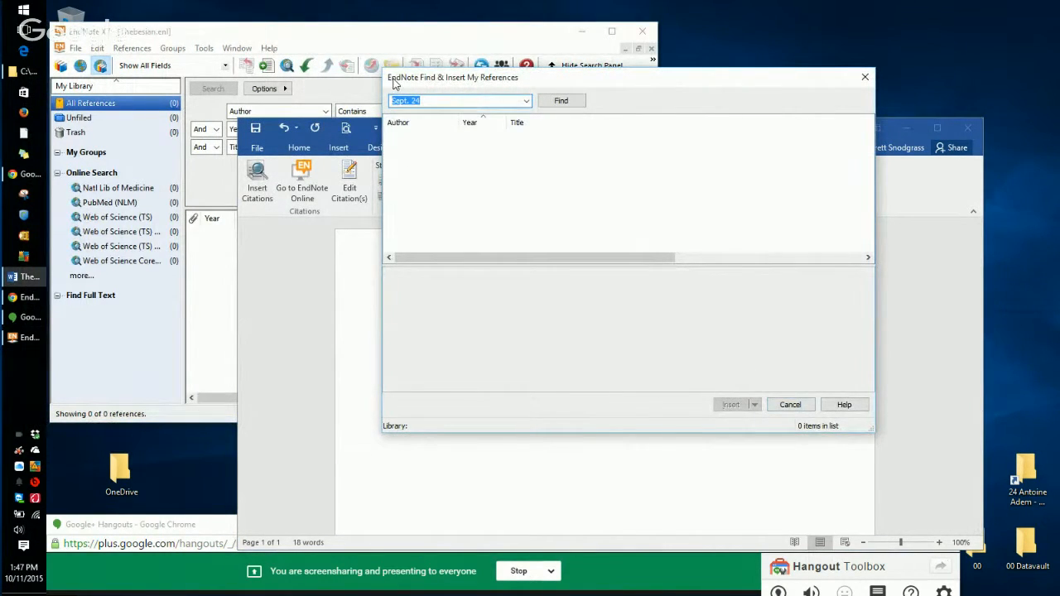
type("thebesian")
key("Return")
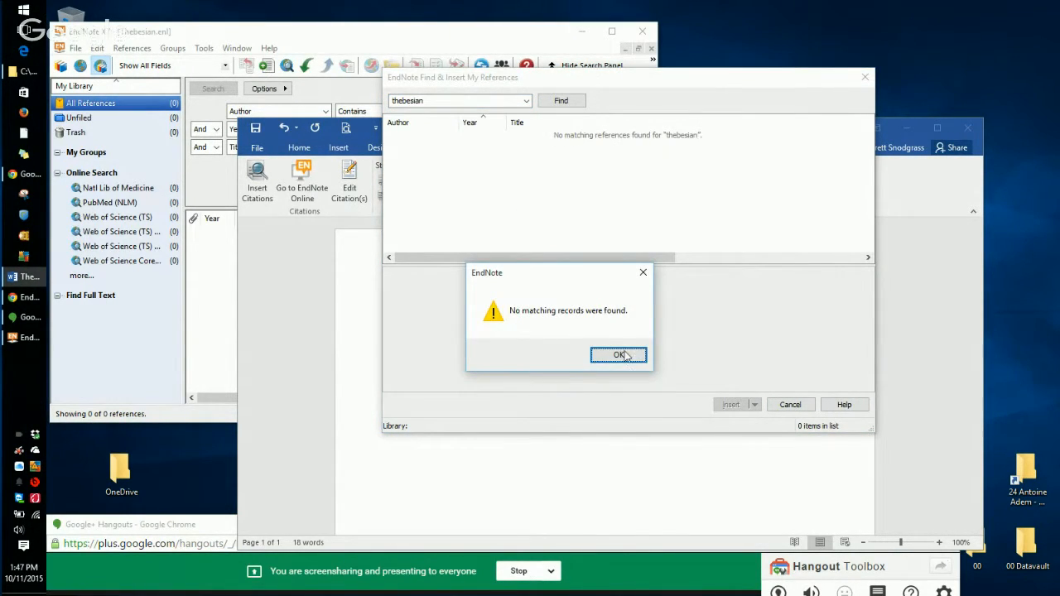
left_click(626, 355)
left_click(790, 404)
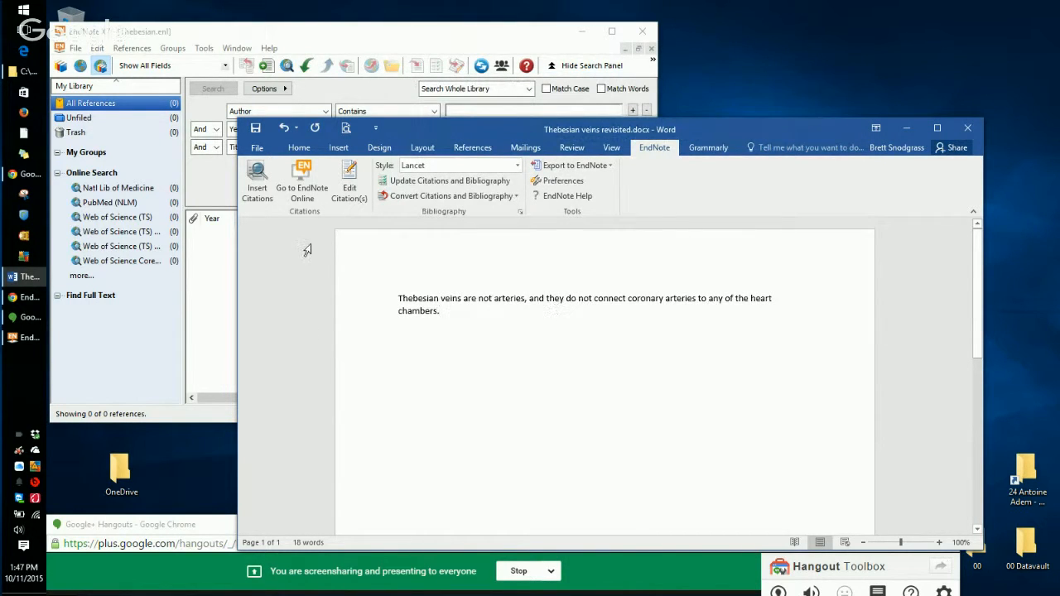
left_click(385, 33)
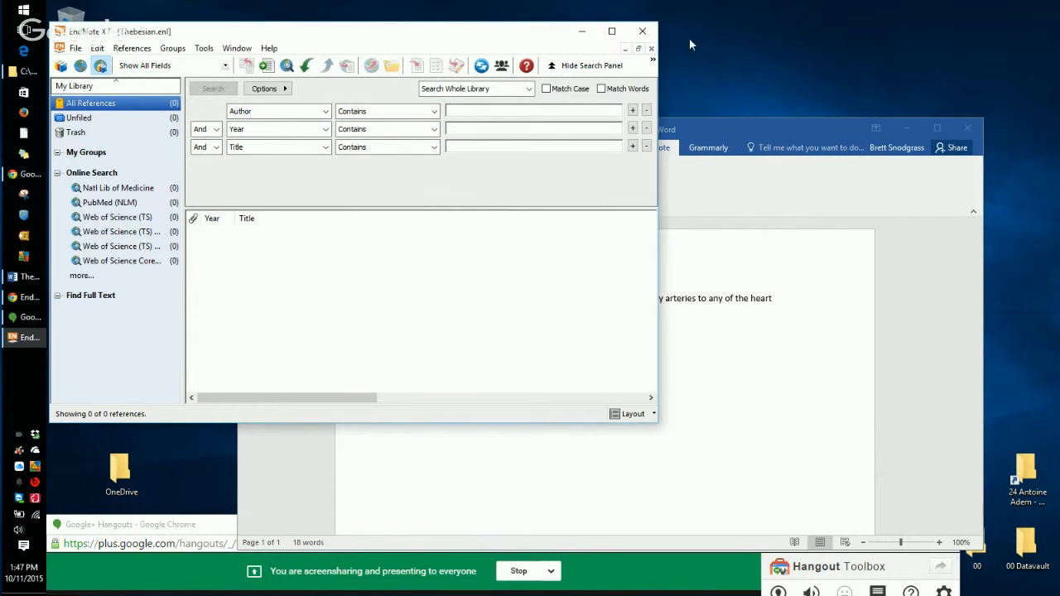
left_click(612, 32)
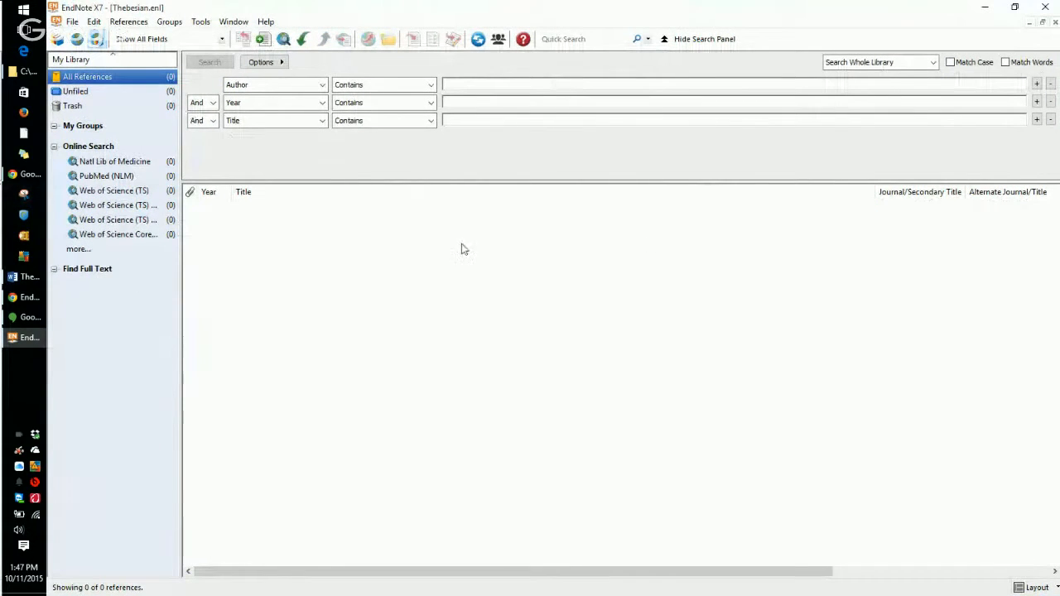
left_click(1015, 10)
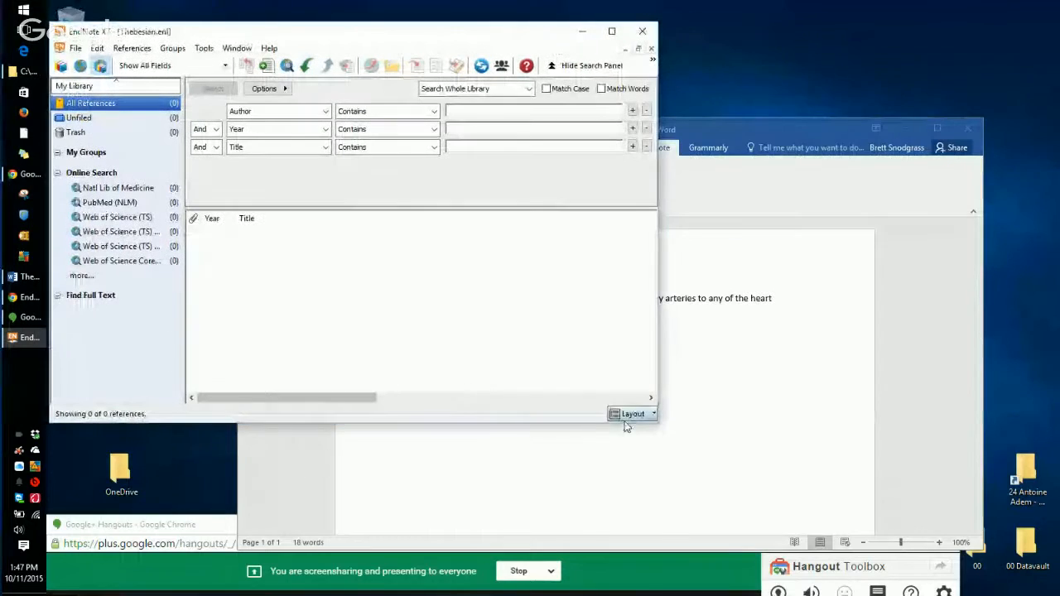
left_click(632, 421)
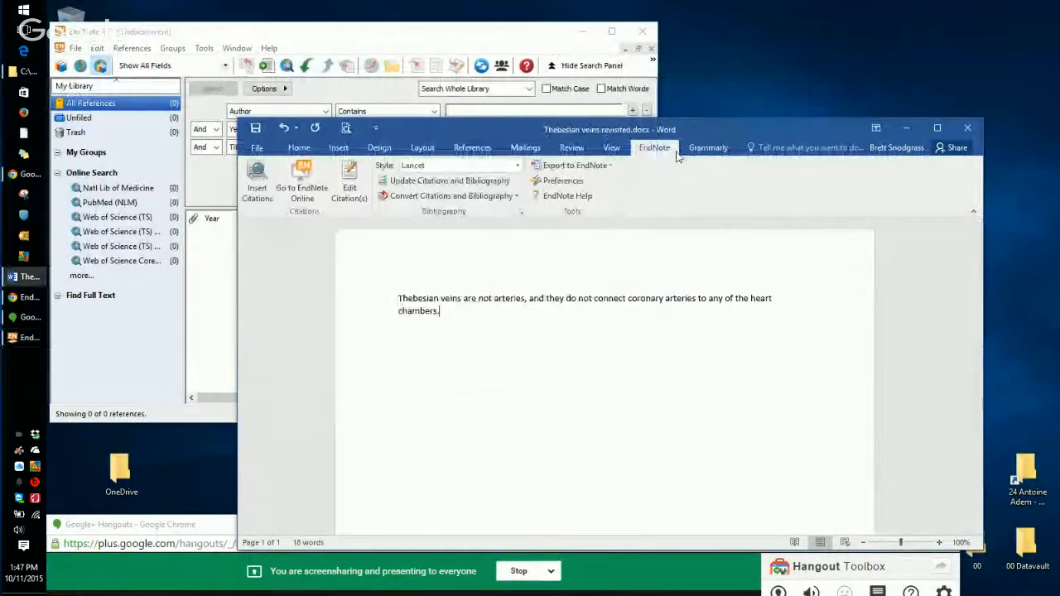
Check which application Cite While You Write uses in Word's EndNote preferences, leaving the settings as they are.
left_click(565, 181)
left_click(578, 234)
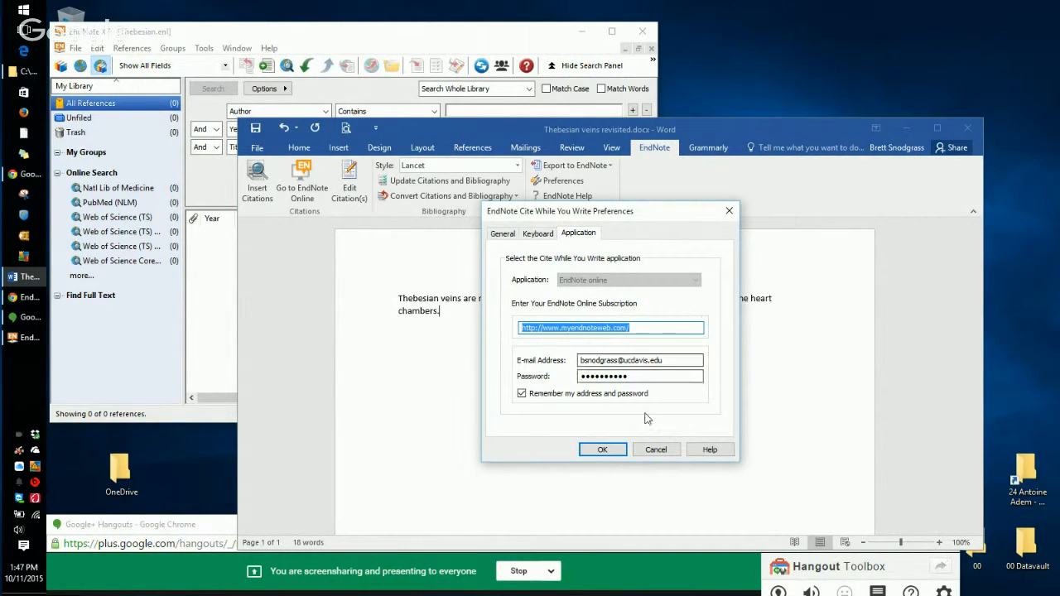
left_click(654, 449)
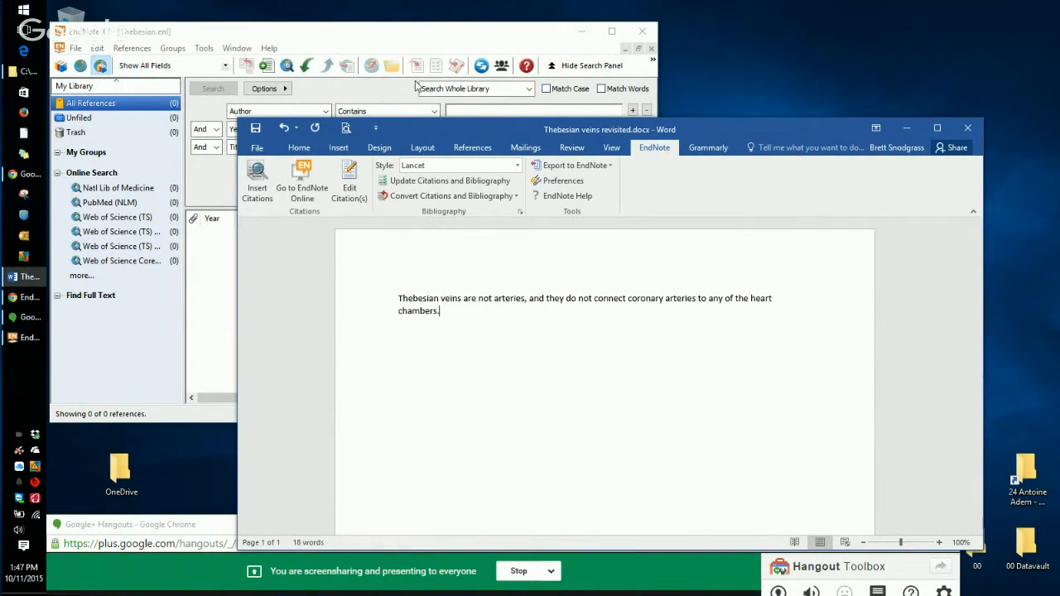
Offset the EndNote library and Word manuscript windows so both are reachable, and choose PubMed (NLM) as the library's online search source.
left_click(442, 33)
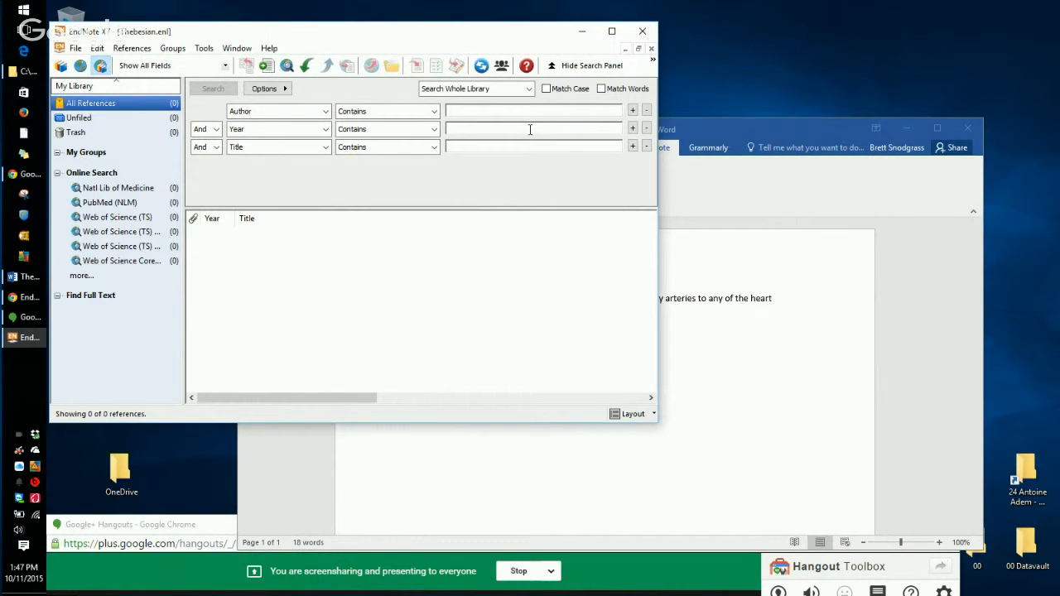
left_click_drag(343, 35, 367, 72)
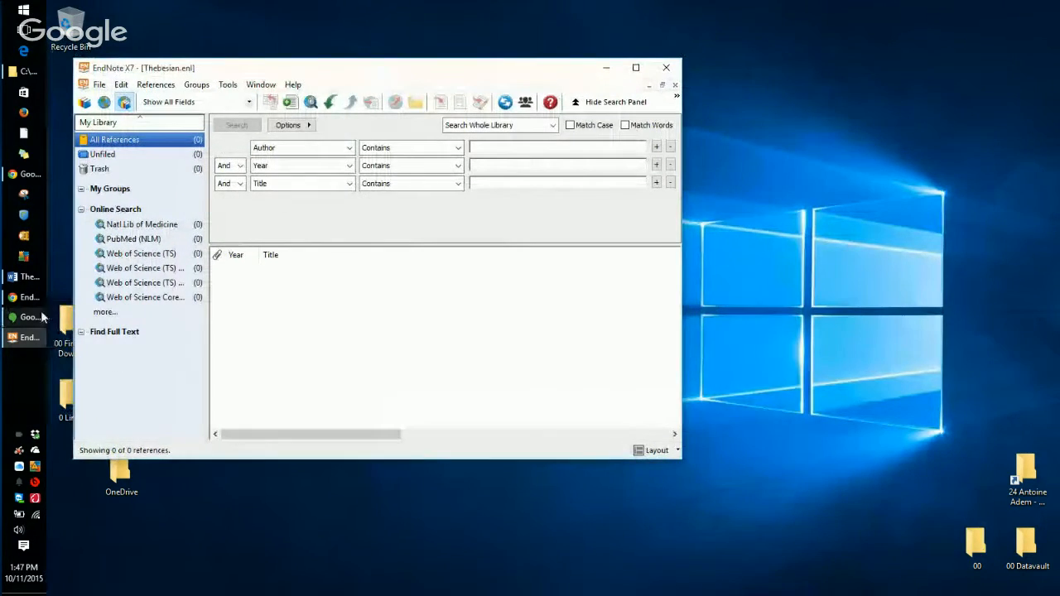
left_click(27, 283)
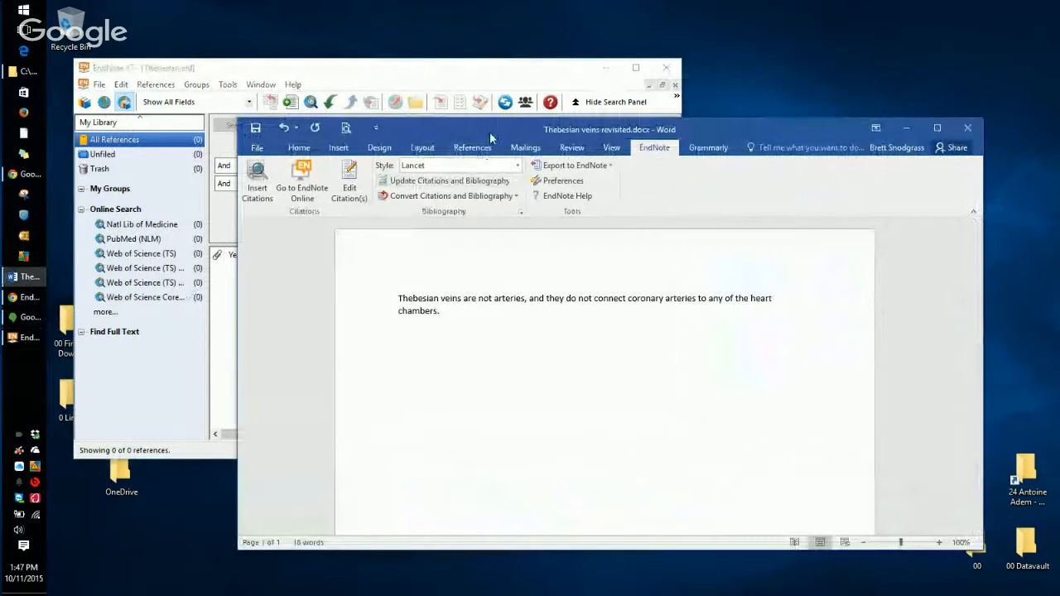
left_click_drag(490, 133, 563, 207)
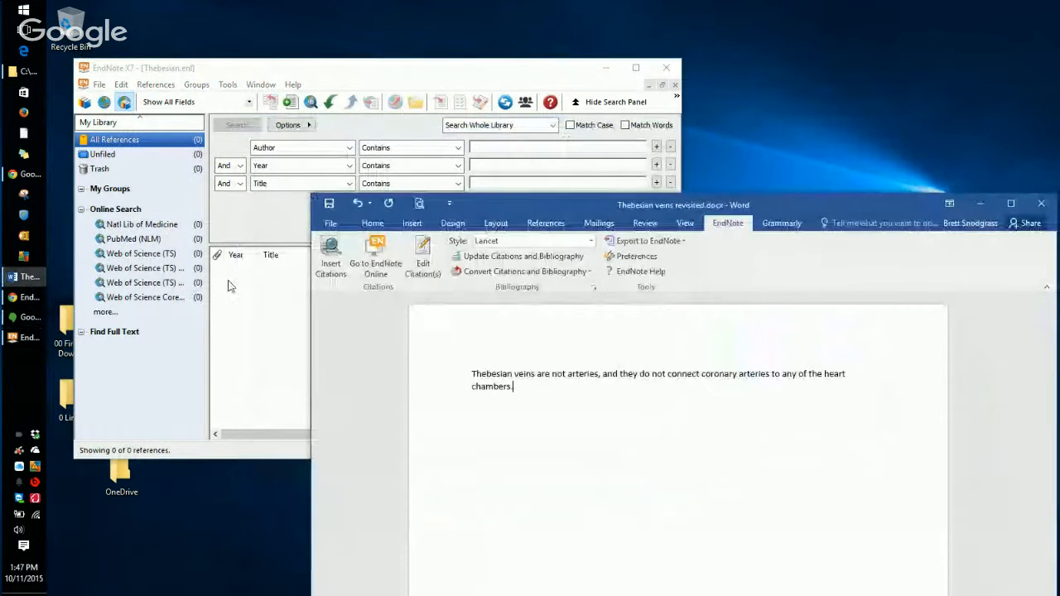
left_click(299, 336)
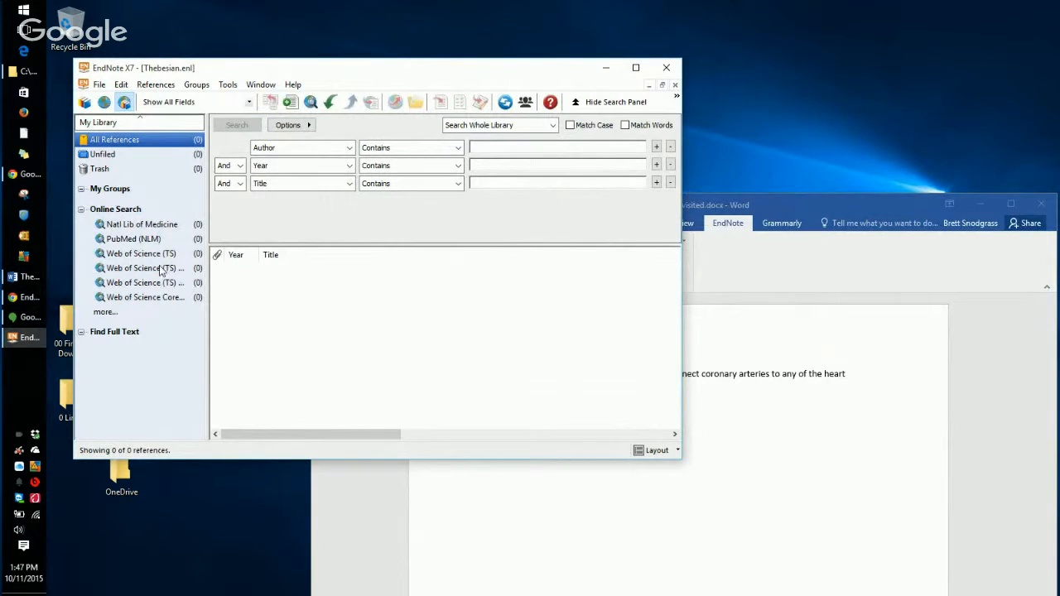
left_click(132, 239)
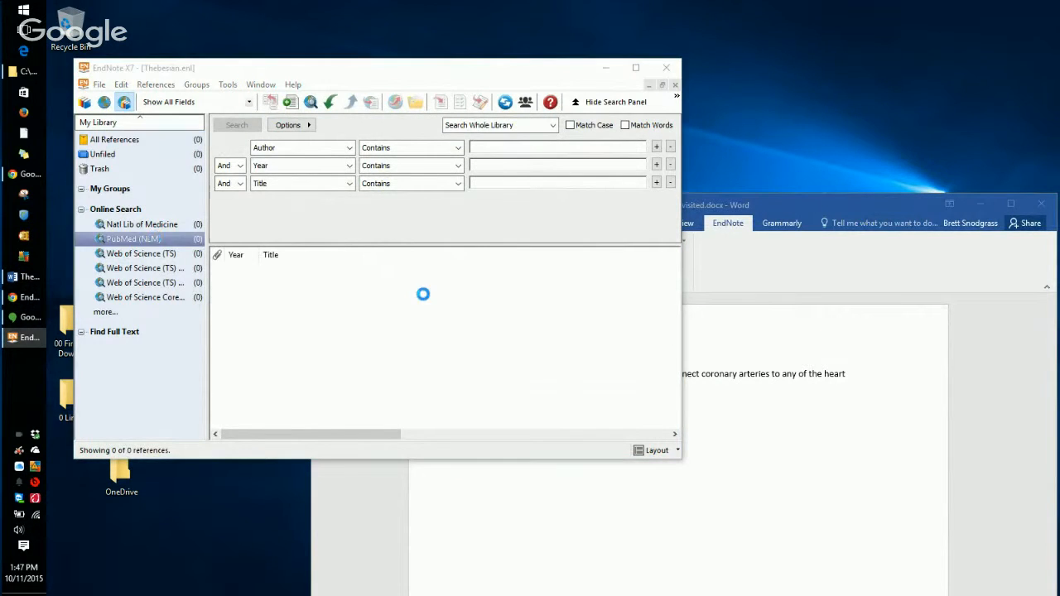
left_click(25, 318)
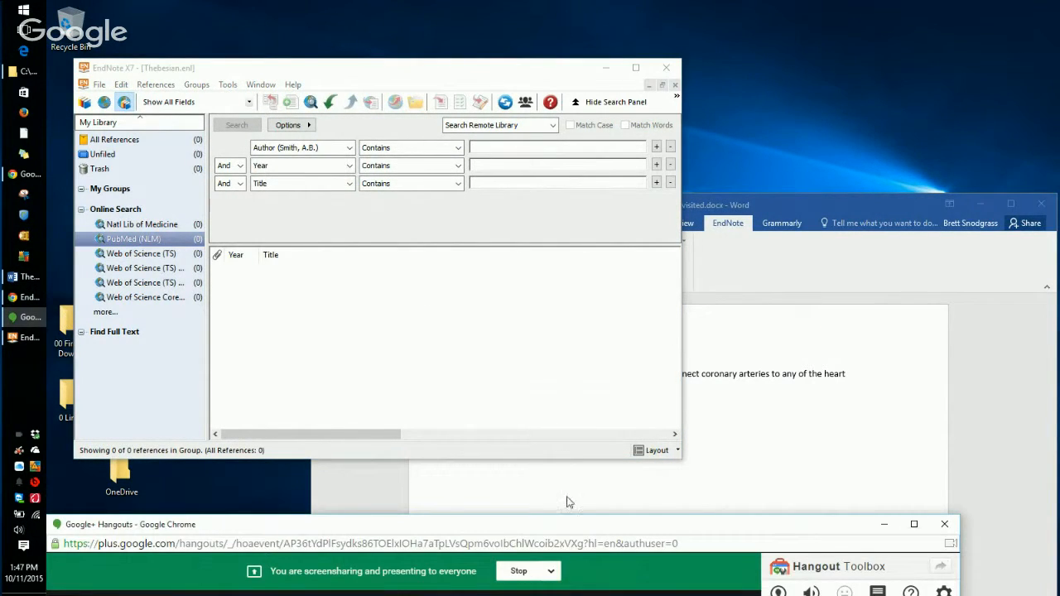
left_click_drag(568, 524, 600, 27)
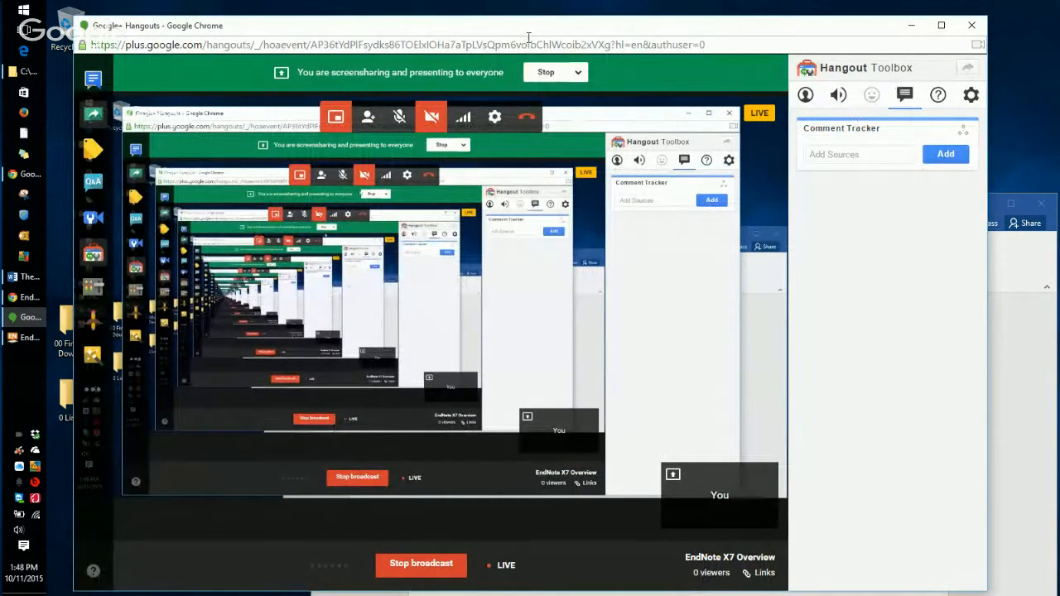
left_click_drag(529, 40, 547, 529)
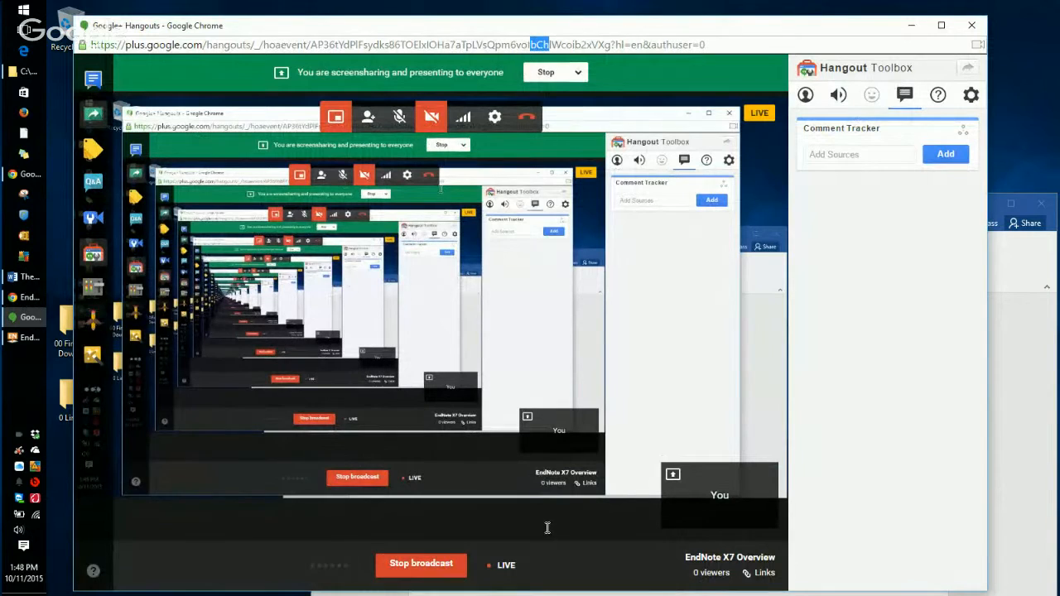
left_click(578, 76)
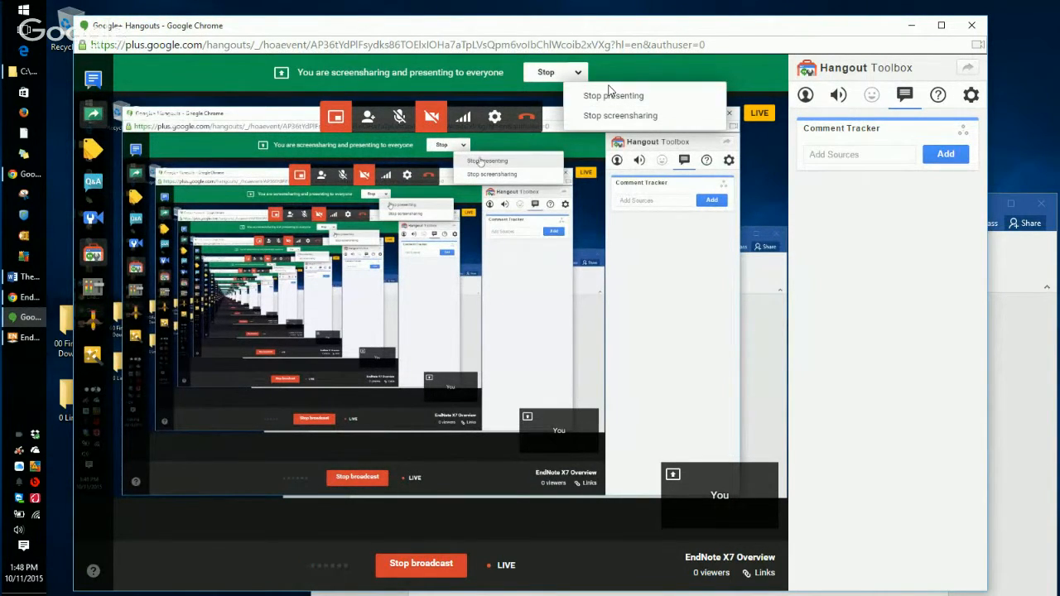
left_click_drag(600, 17, 639, 537)
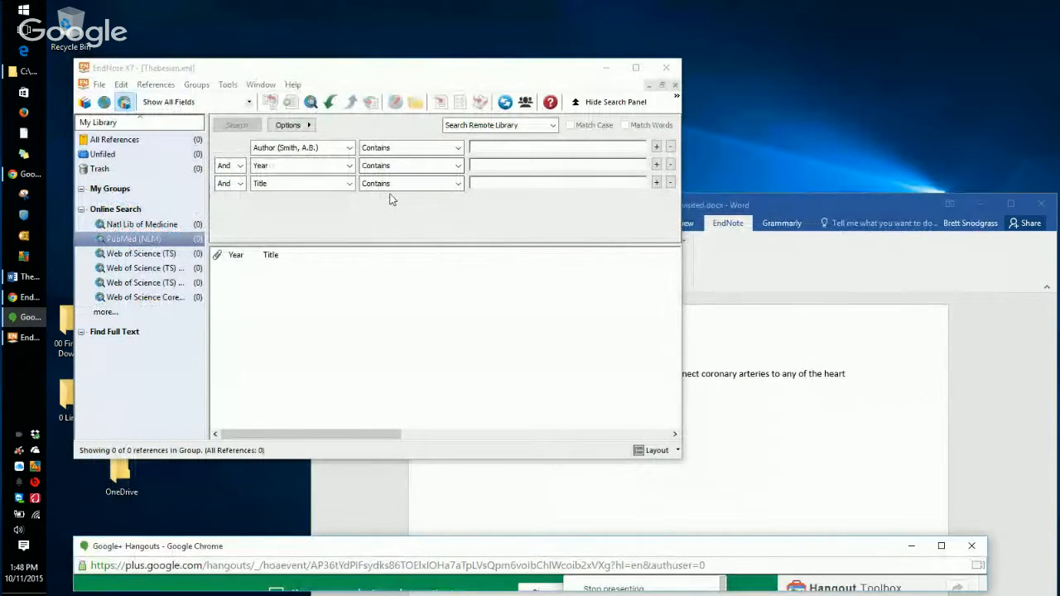
Maximize the EndNote library with a taller search area, and set the PubMed search's Title criterion to "thebesian".
left_click(635, 68)
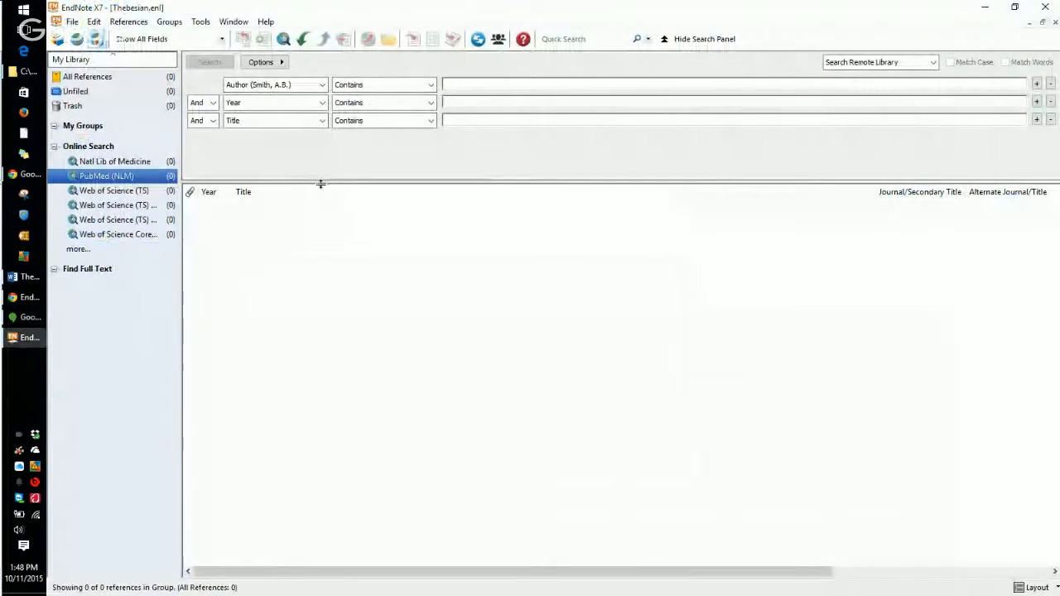
left_click_drag(319, 182, 352, 340)
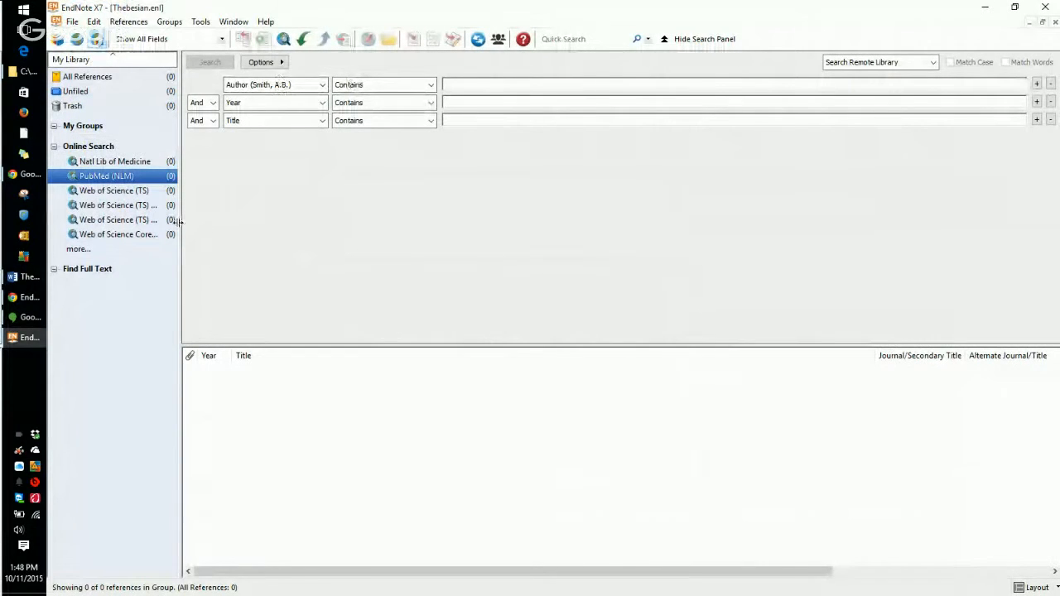
left_click(480, 85)
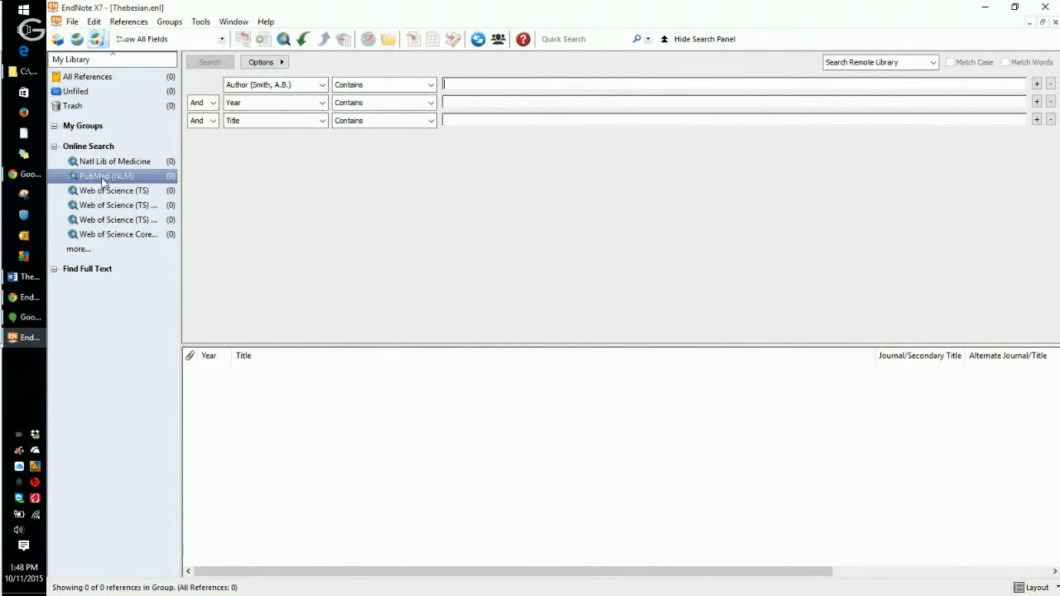
left_click(106, 177)
left_click(478, 87)
left_click(557, 120)
type("thebesian")
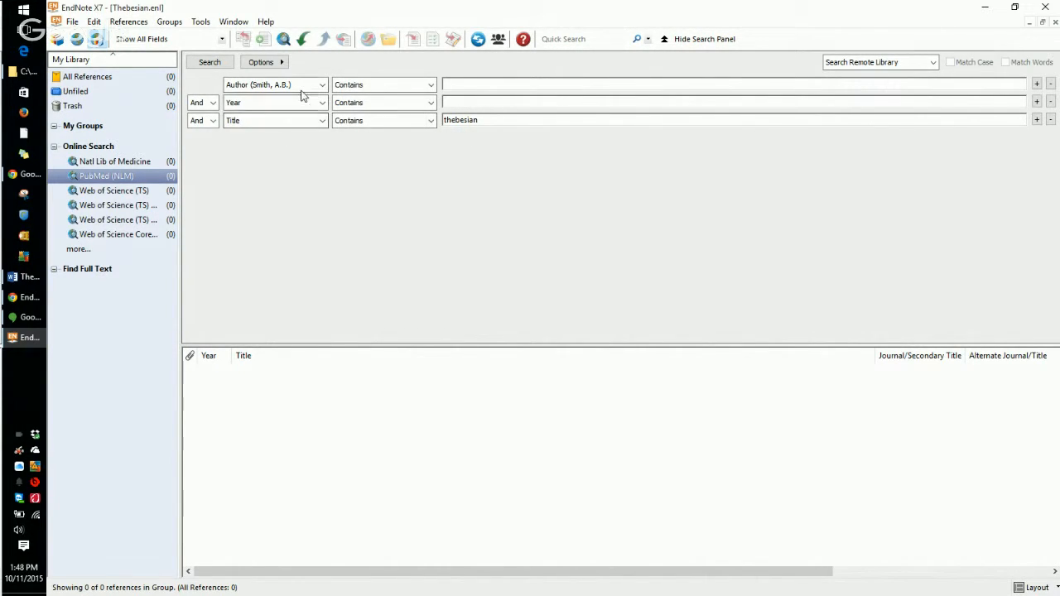
Add a second Title criterion containing "vein" to the PubMed search and retrieve records 1 through 4.
left_click(1036, 120)
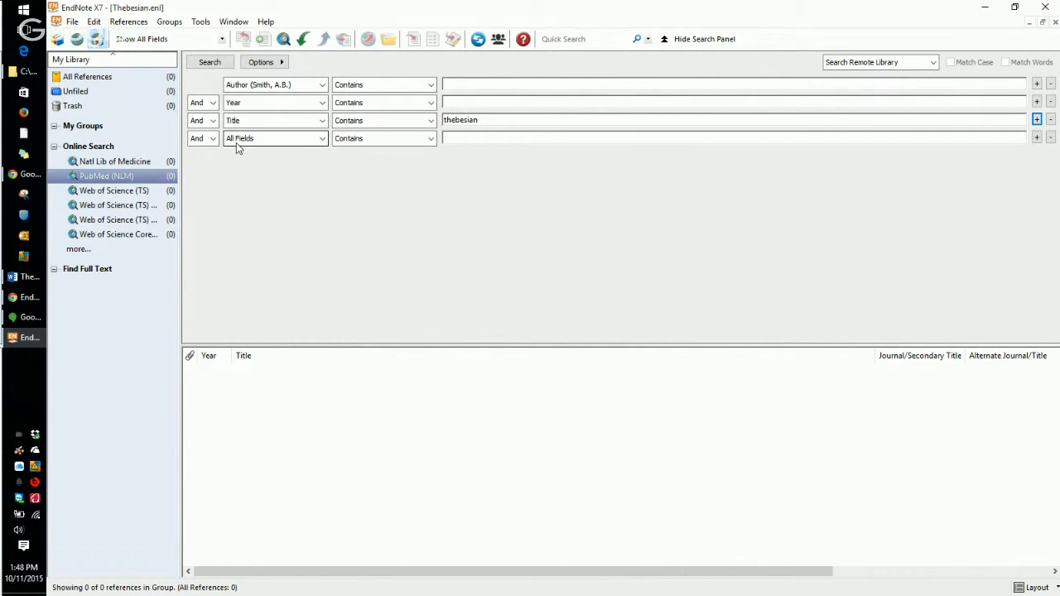
left_click(279, 140)
left_click(276, 196)
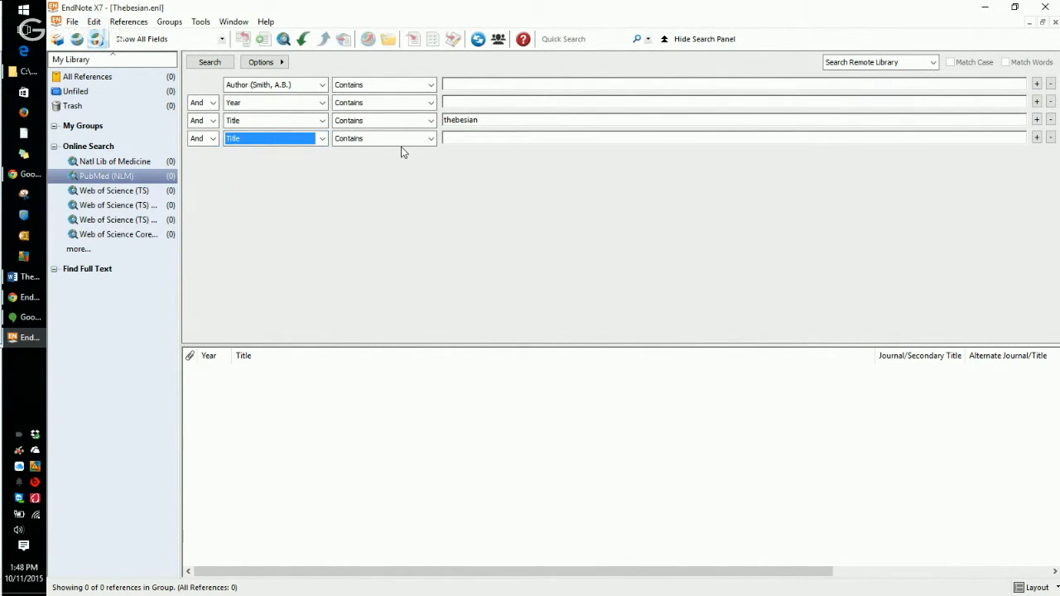
left_click(447, 137)
type("vein")
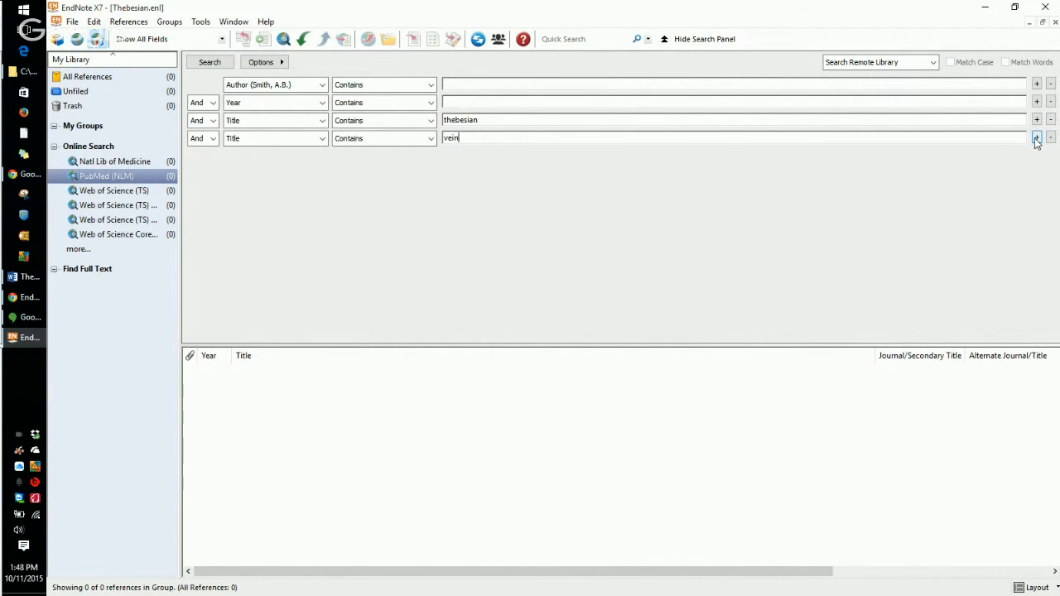
left_click(210, 63)
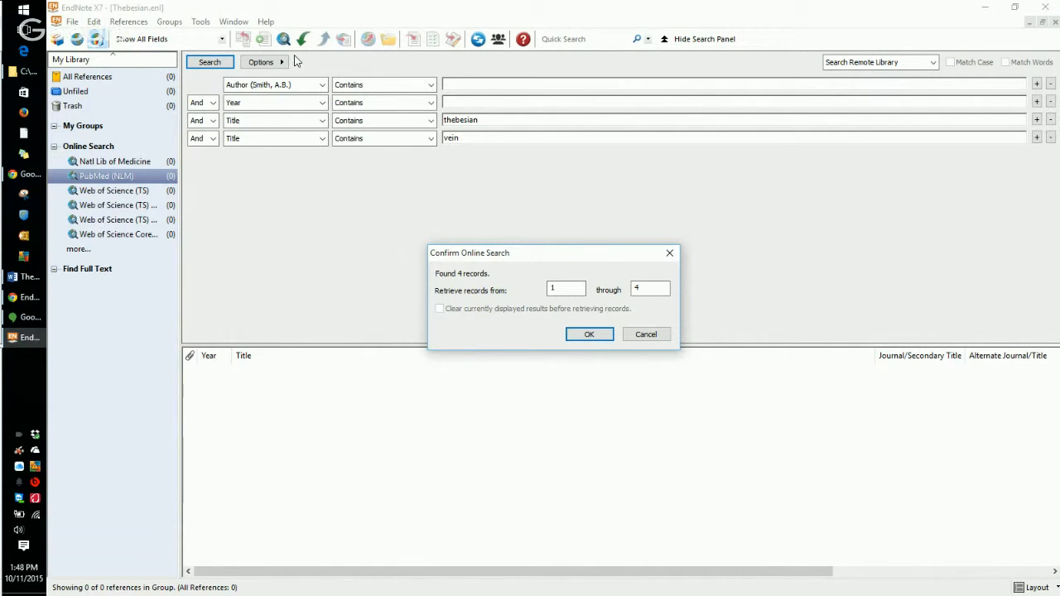
left_click(600, 334)
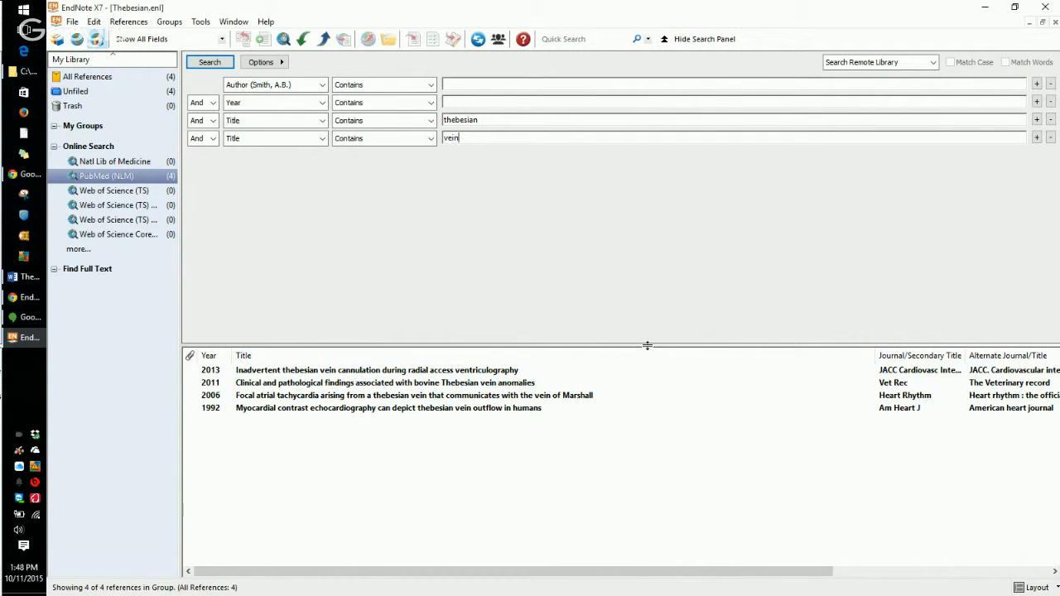
Enlarge the results list, sort the references by year with the newest first, and narrow the Title column while widening the Journal column.
left_click_drag(680, 216, 683, 186)
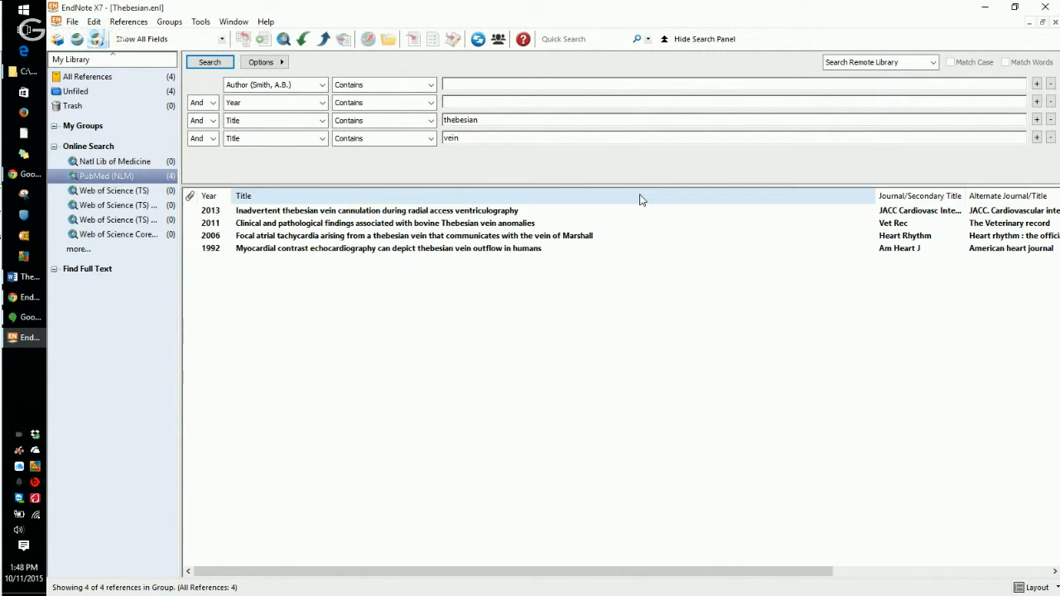
left_click(207, 196)
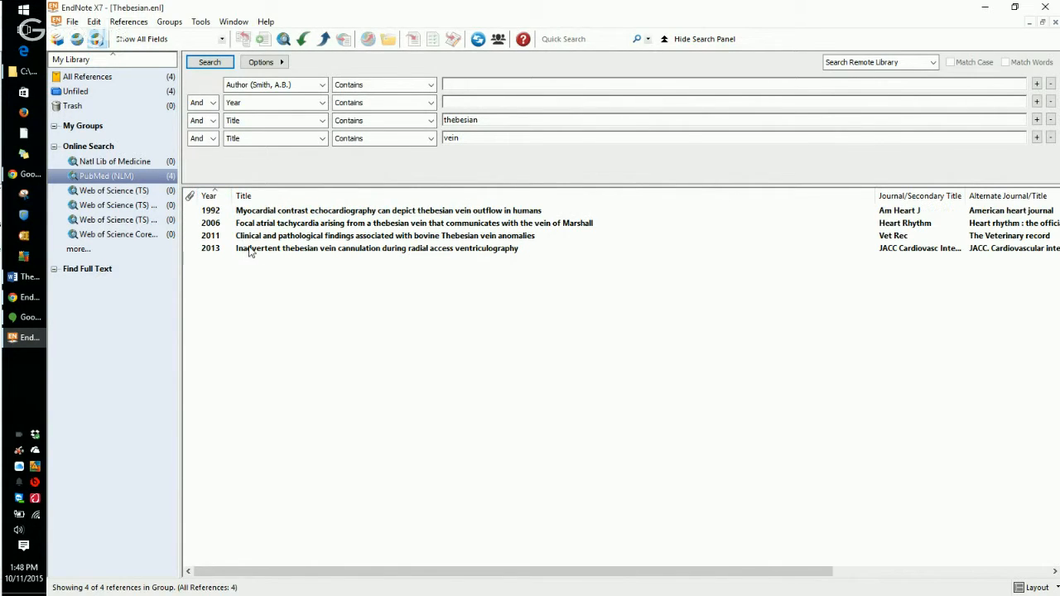
left_click(209, 195)
left_click_drag(876, 197, 739, 197)
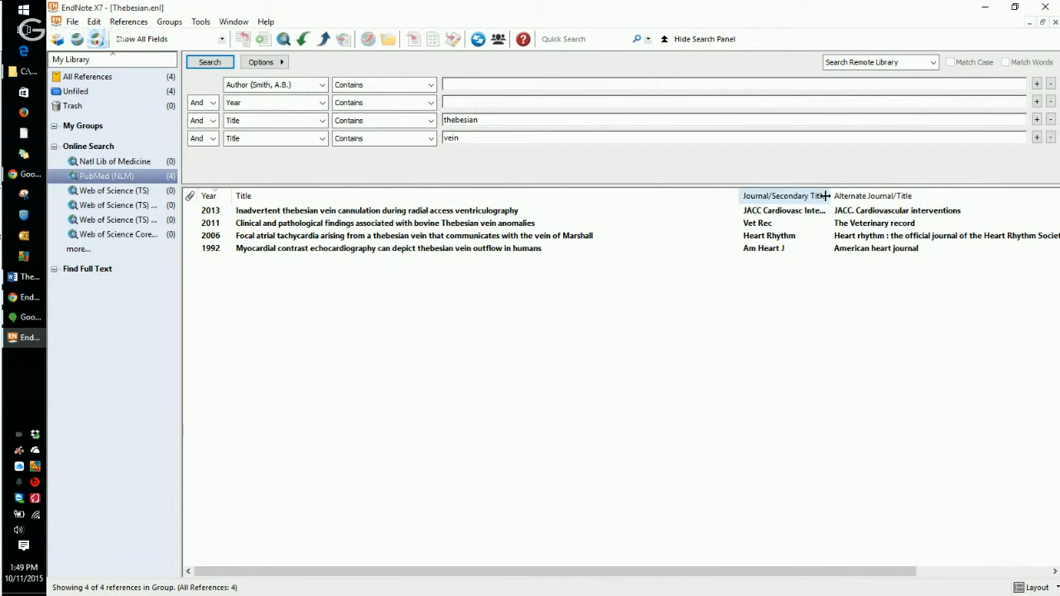
left_click_drag(829, 196, 876, 198)
Review the actions offered for all retrieved references, and select the 1992 reference on myocardial contrast echocardiography.
left_click_drag(533, 363, 323, 142)
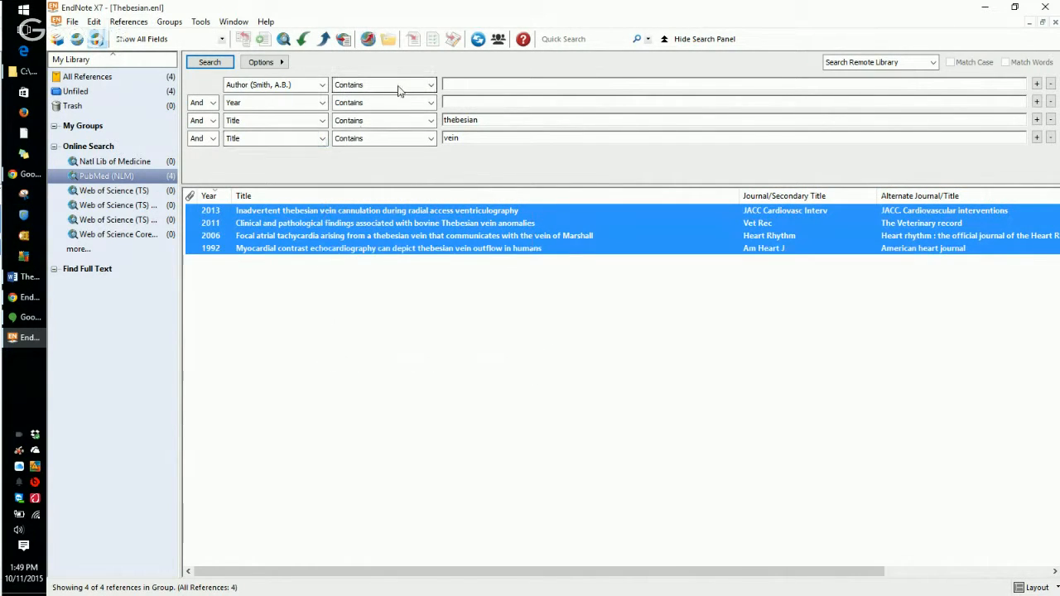
right_click(361, 210)
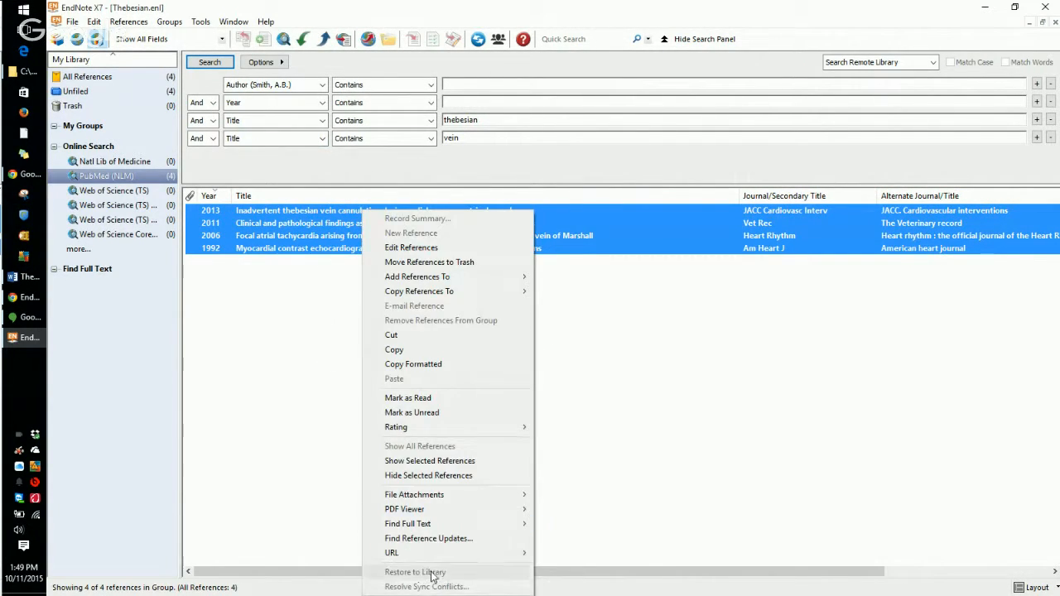
left_click(838, 369)
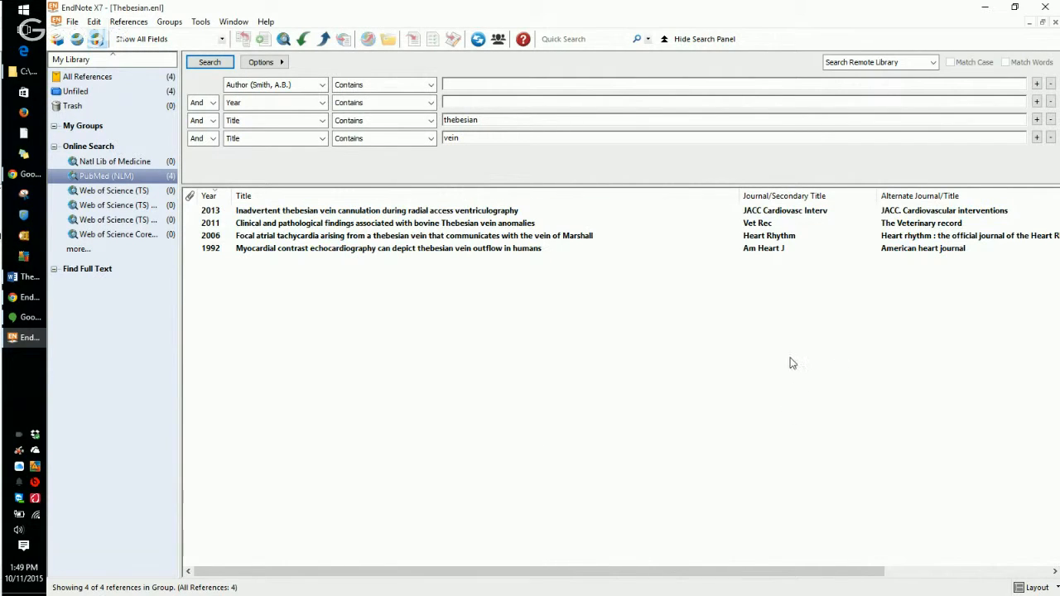
left_click(305, 249)
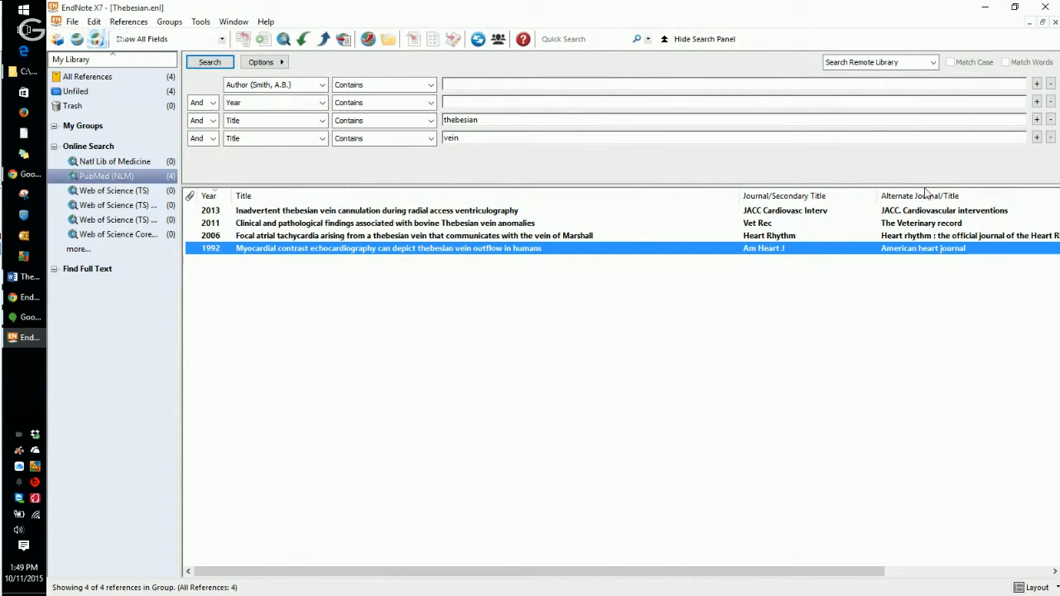
Restore the EndNote library to a smaller window, and return to the Word manuscript with the cursor after "chambers.".
left_click(1015, 8)
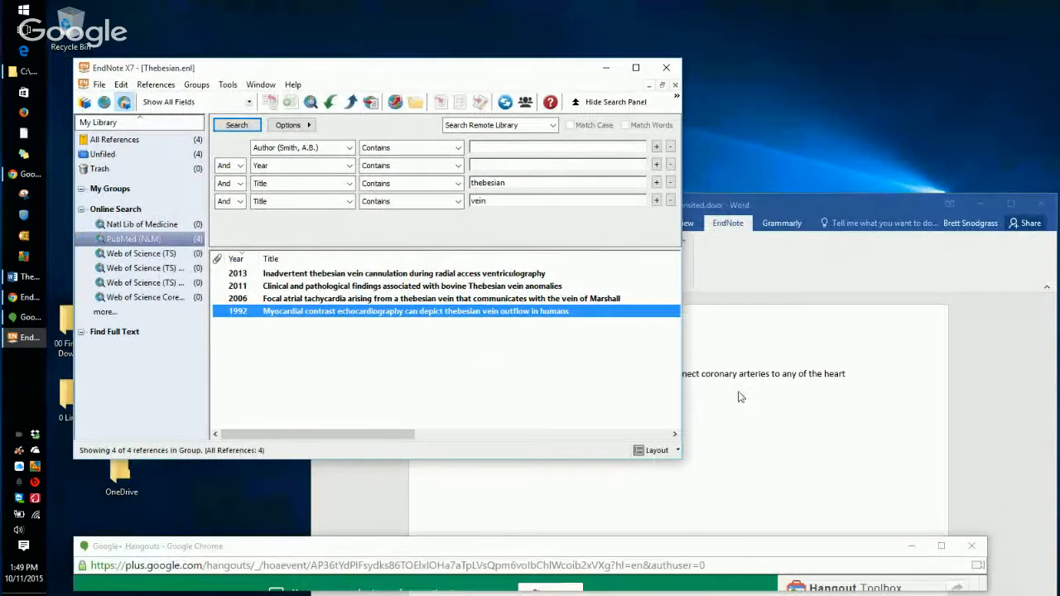
left_click(713, 382)
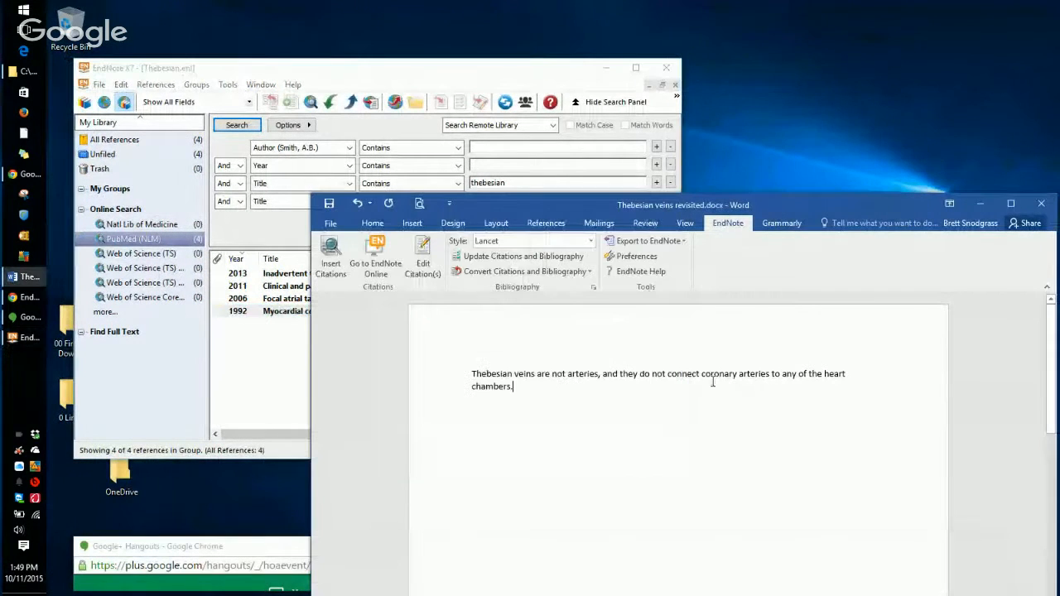
left_click(511, 387)
left_click_drag(567, 214, 710, 194)
Search the references by the respondent's surname and insert the State Board of Registration for the Healing Arts hearing of Apr. 17, 2014 as a citation.
left_click(475, 227)
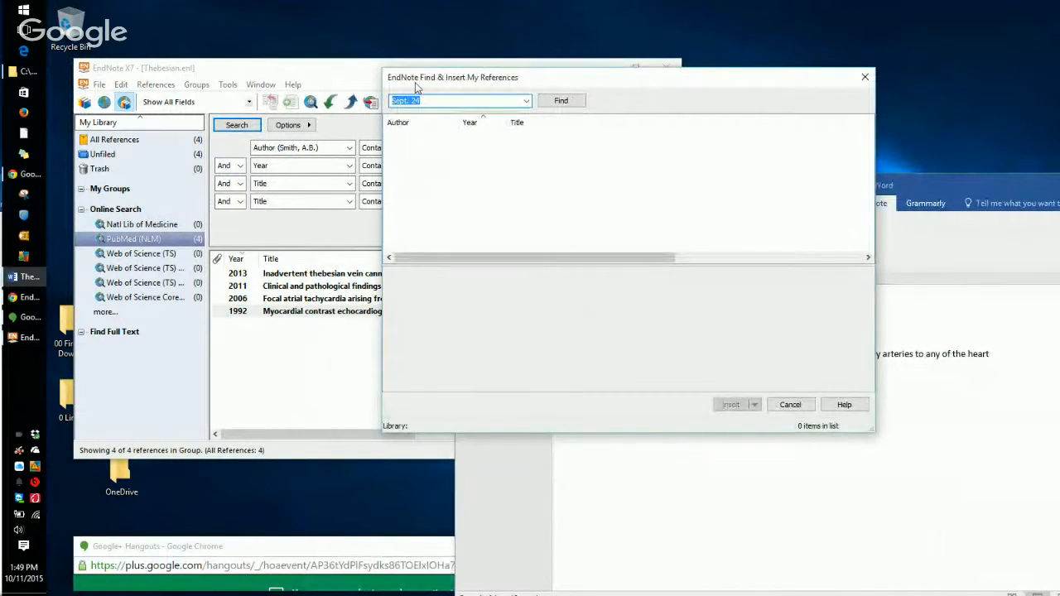
left_click_drag(580, 88, 386, 246)
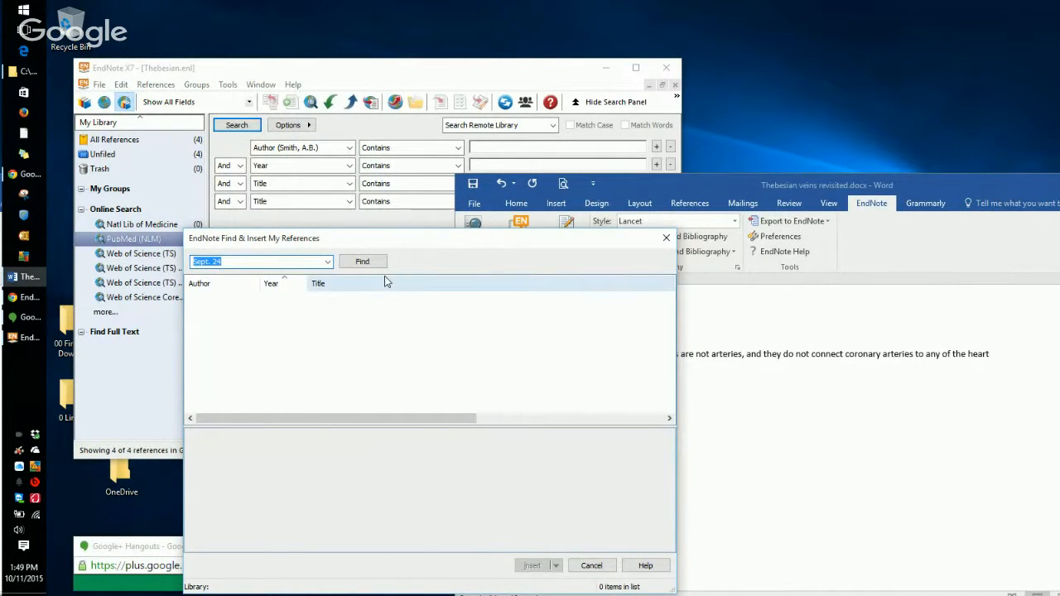
type("adem")
key("Return")
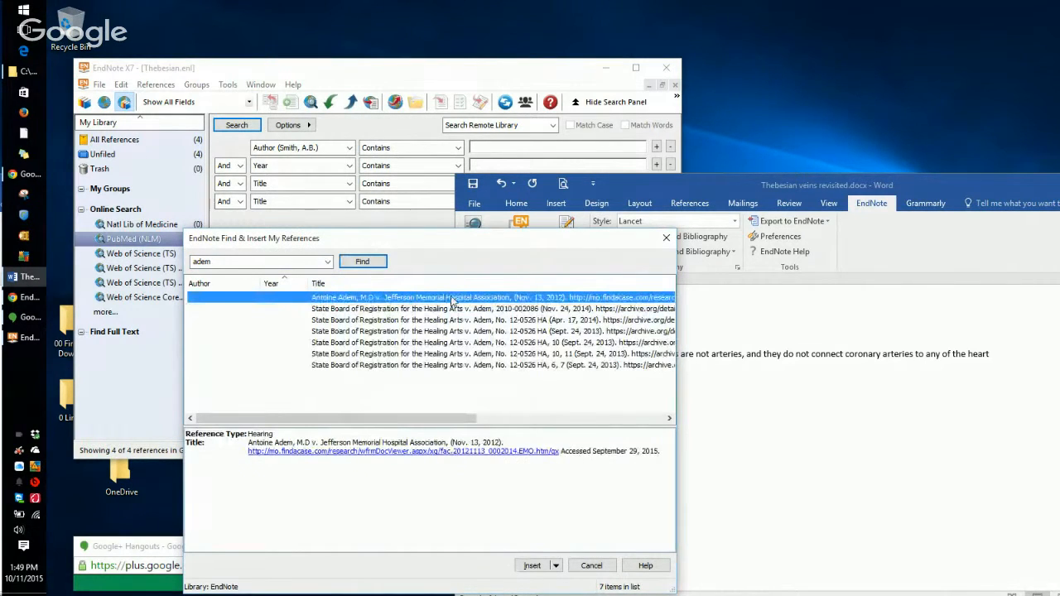
left_click(537, 320)
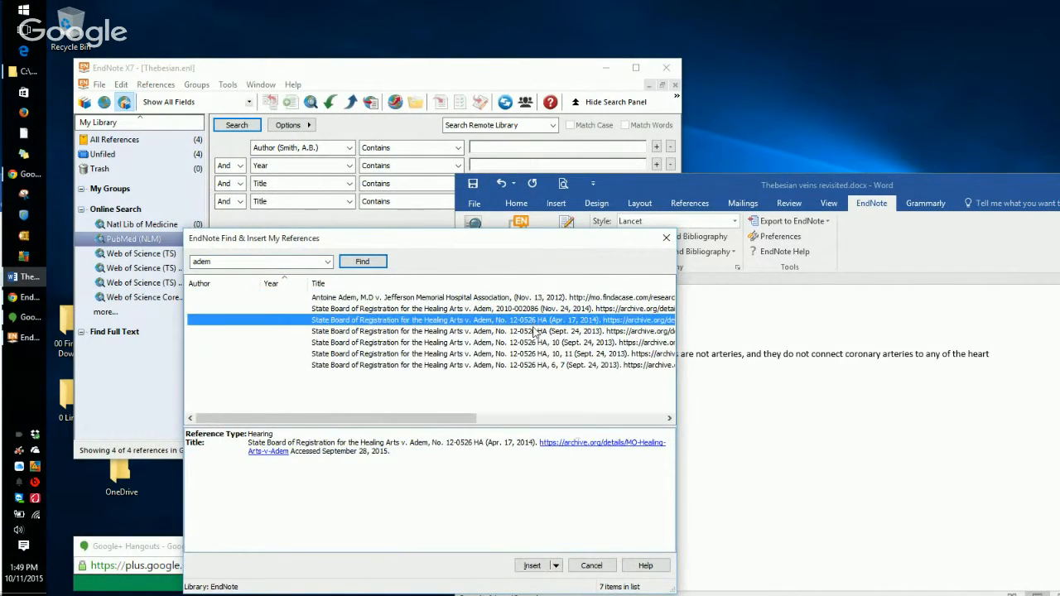
left_click(531, 565)
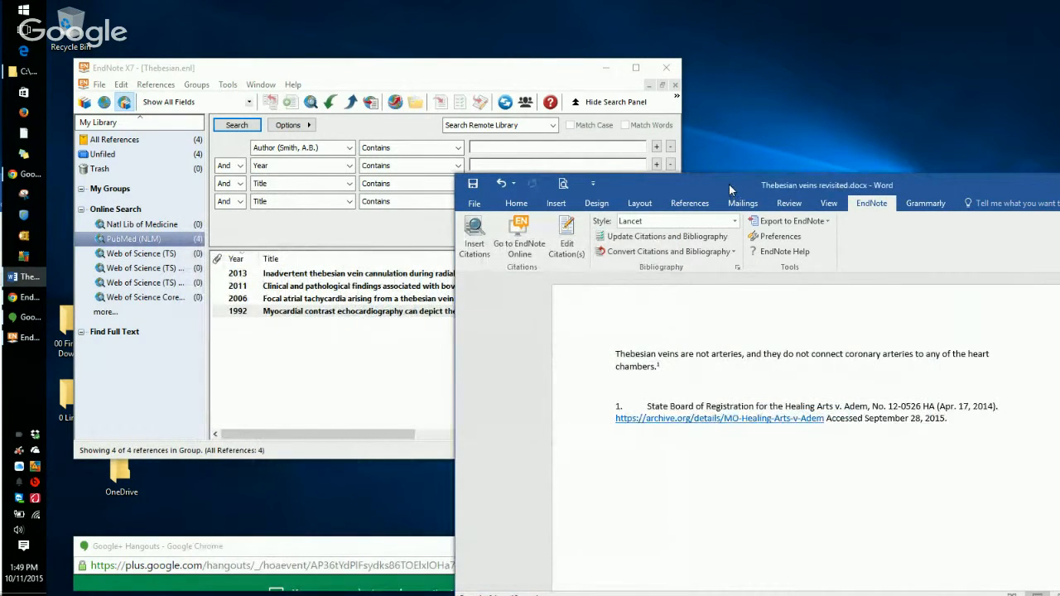
Bring the whole manuscript window into view and add the sentence "Vessels of Wearn are distinct from the vessels of Thebesius.".
left_click_drag(729, 183, 538, 137)
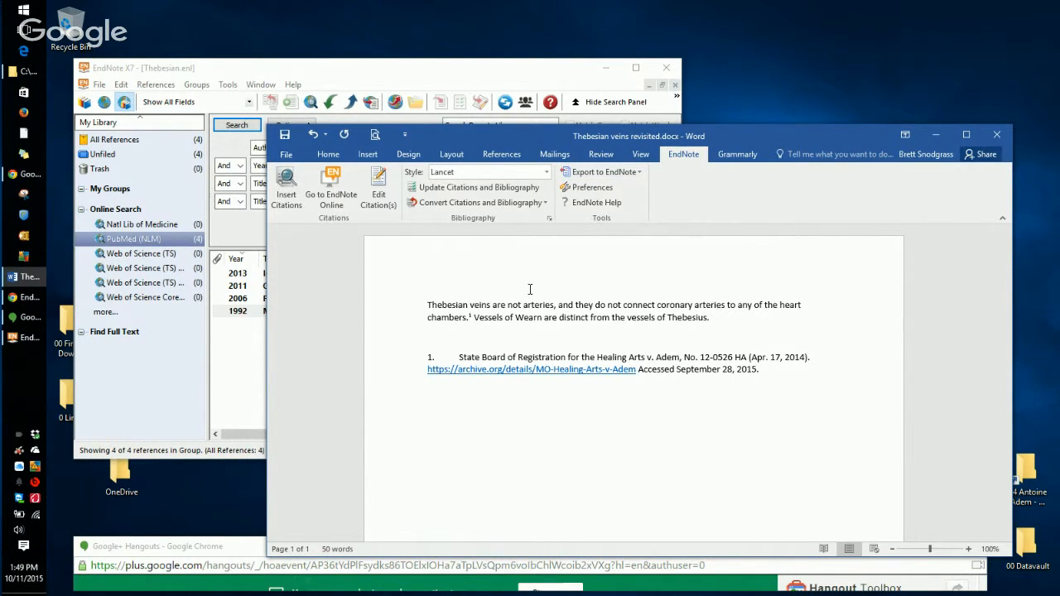
Search the references for "FDA" and insert the Food and Drug Administration October 16, 2013 committee meeting minutes as a citation after "Thebesius.".
left_click(285, 186)
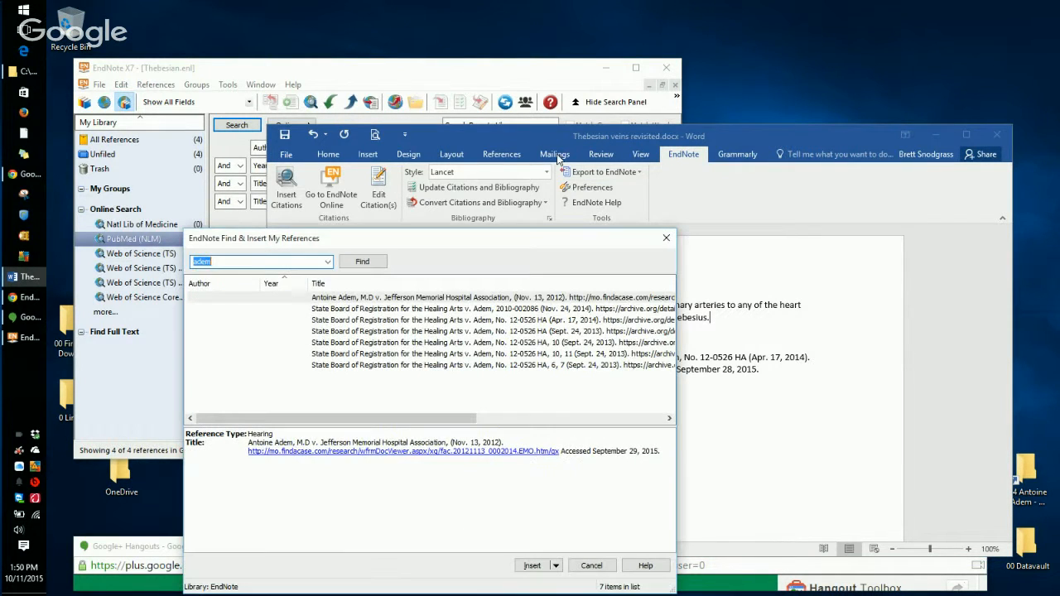
type("adem")
key("Return")
key("Return")
type("FDA")
key("Return")
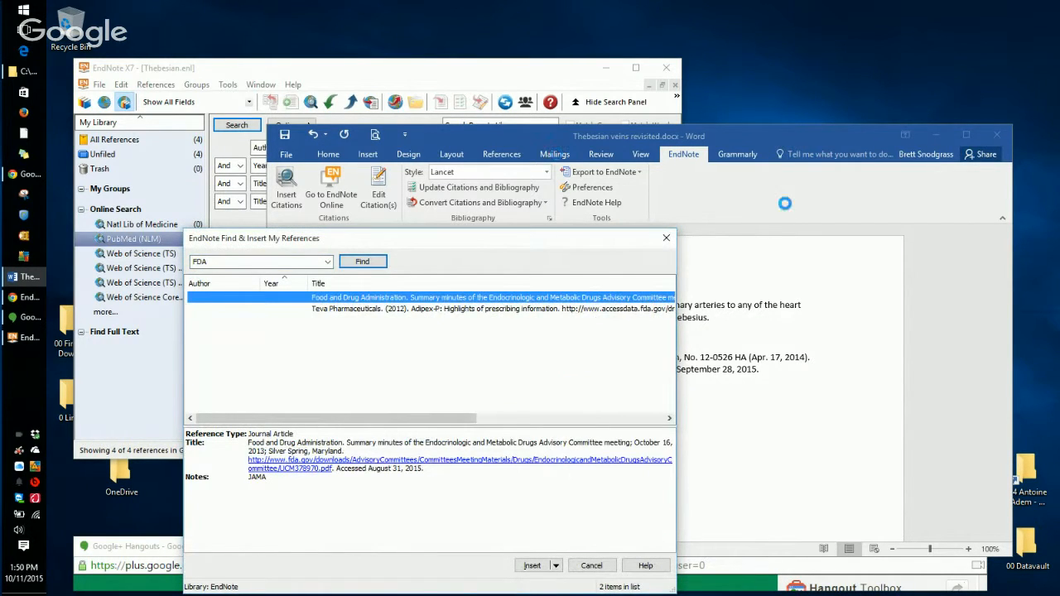
left_click(532, 565)
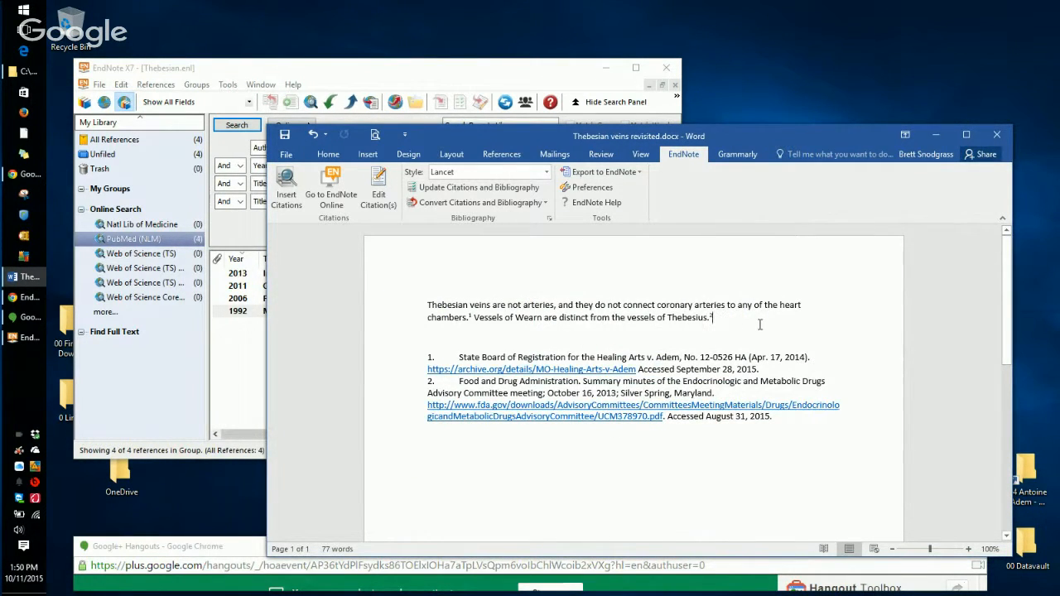
Set the manuscript's body paragraph to double line spacing and reduce the spacing after it.
left_click_drag(753, 321, 254, 286)
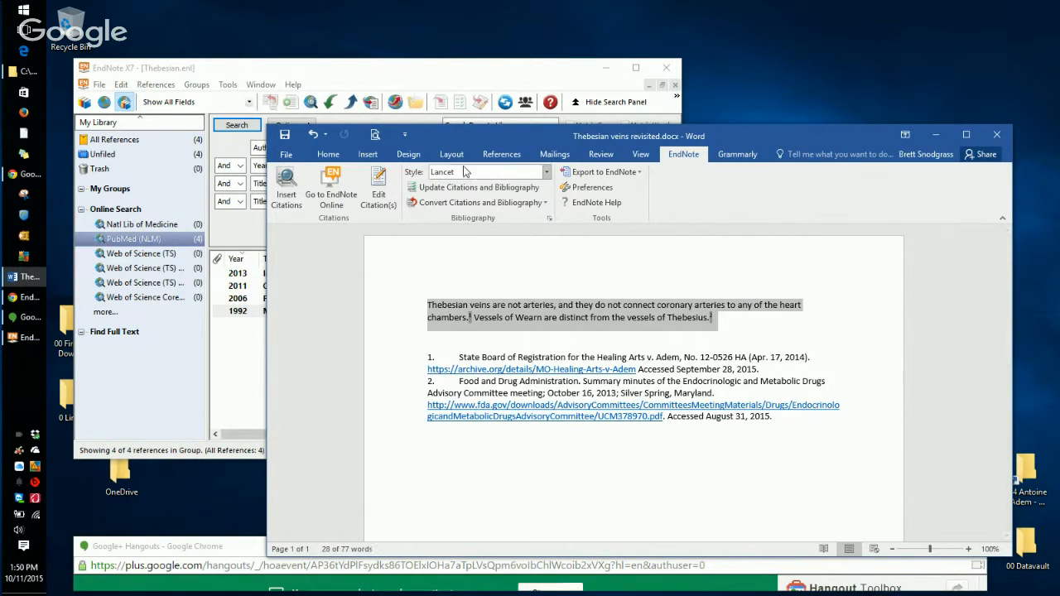
left_click(328, 154)
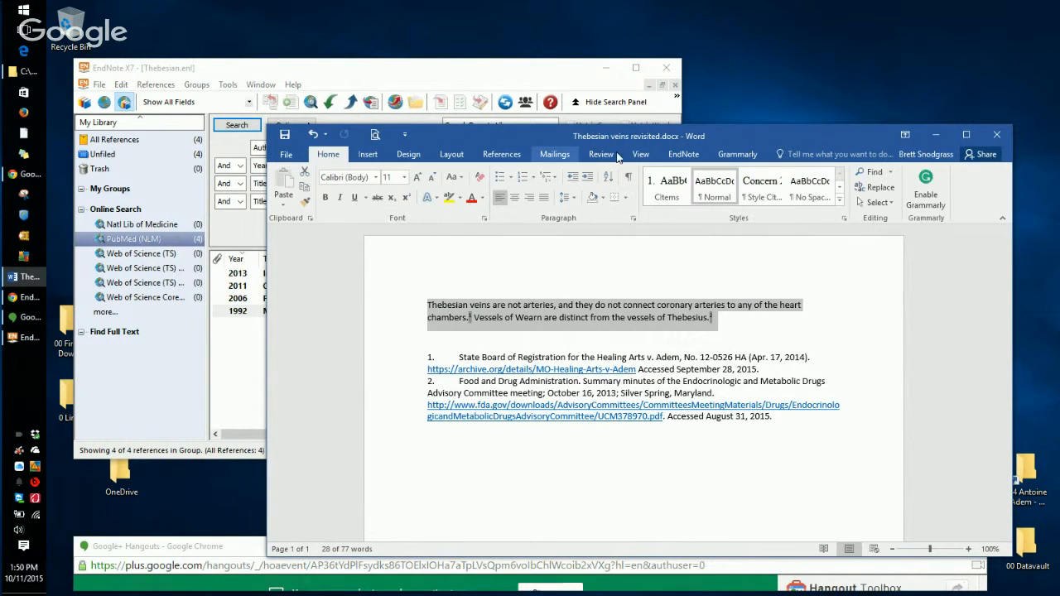
left_click(632, 217)
left_click(677, 367)
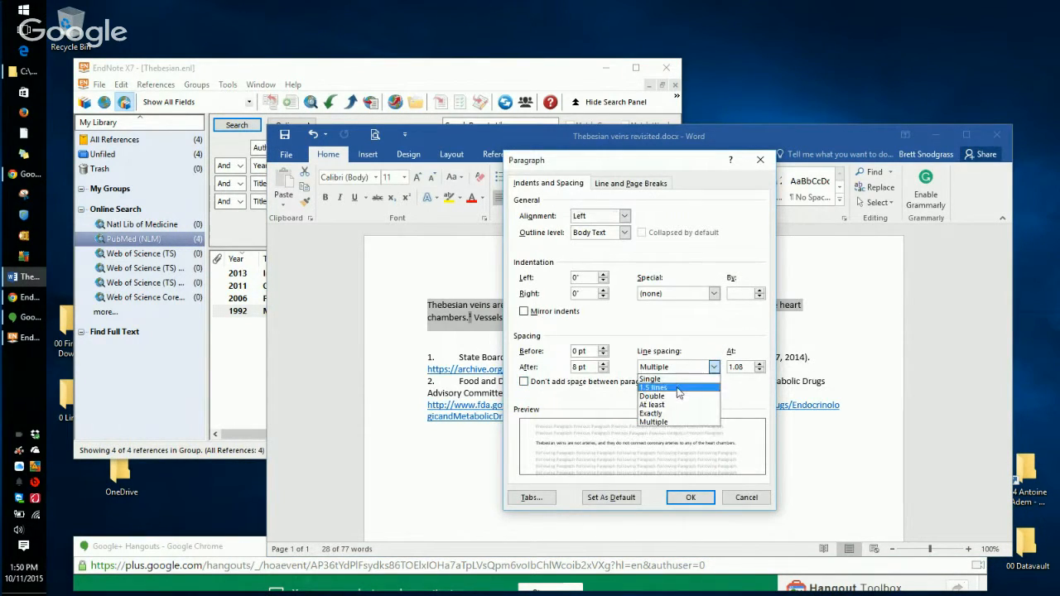
left_click(672, 396)
left_click(603, 370)
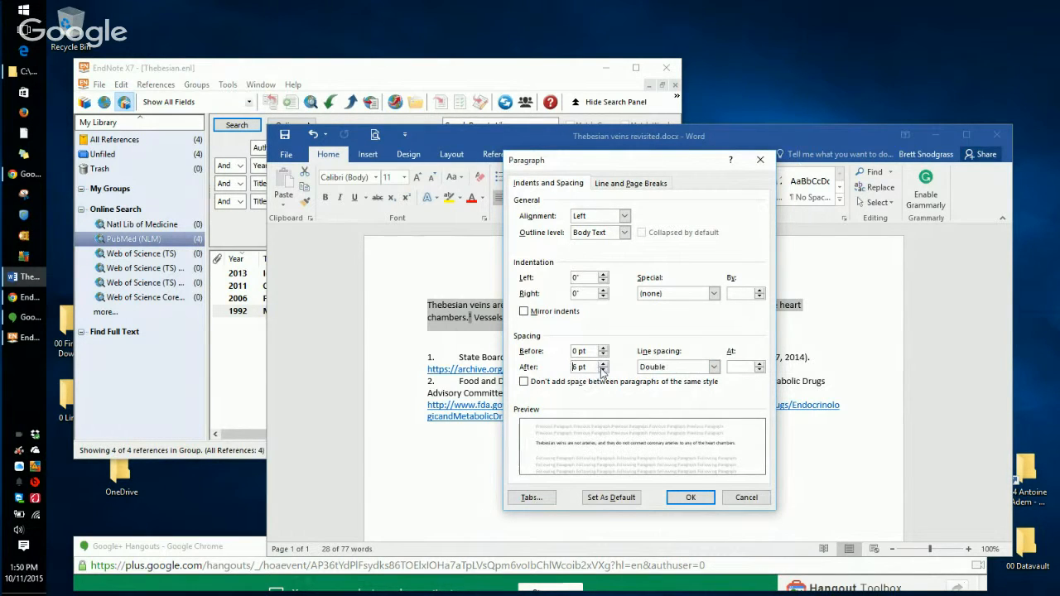
left_click(679, 497)
Set the selected body paragraph's font size to 12.
left_click(405, 176)
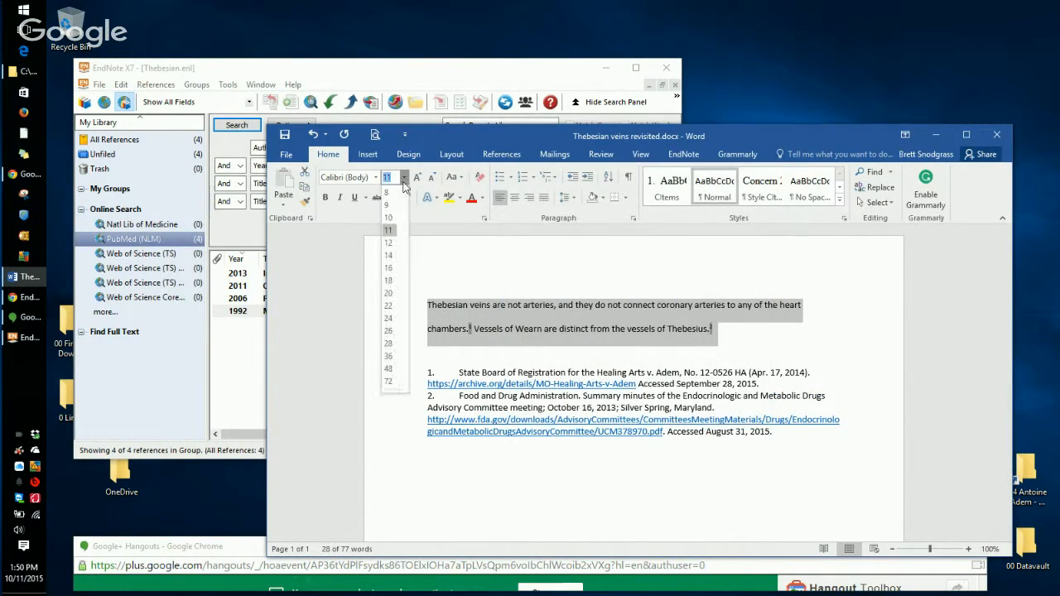
left_click(390, 245)
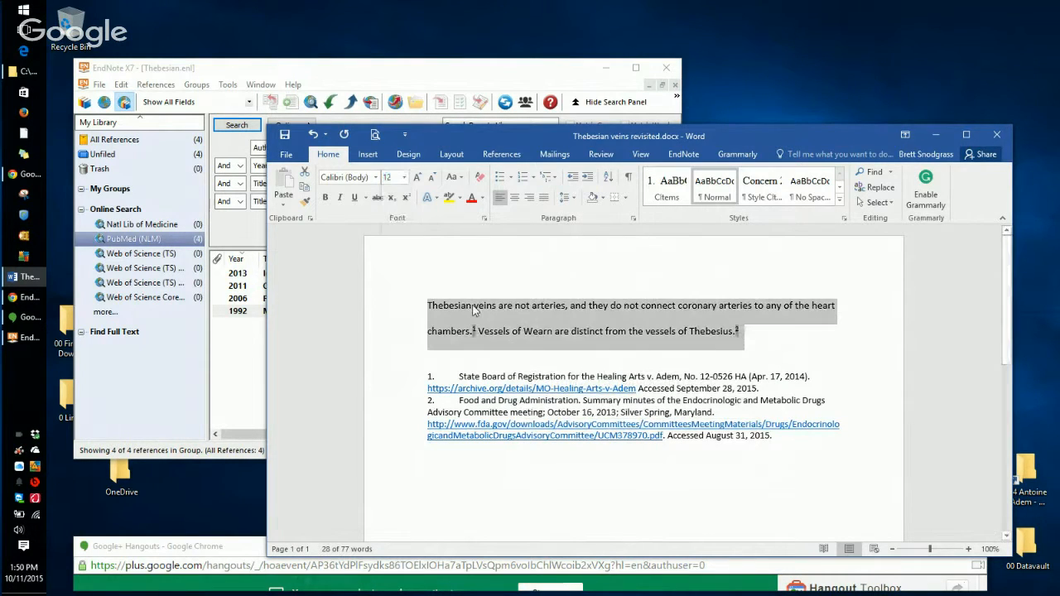
left_click(584, 336)
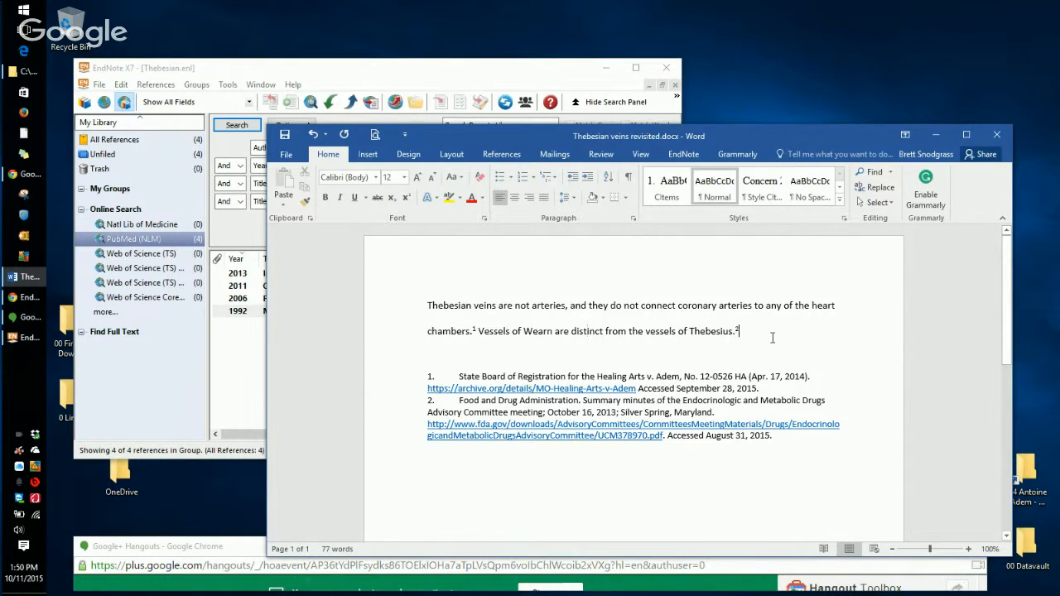
Switch to the EndNote library, enlarge its window, and create a group named "Thebesian veins" under My Groups.
left_click(150, 209)
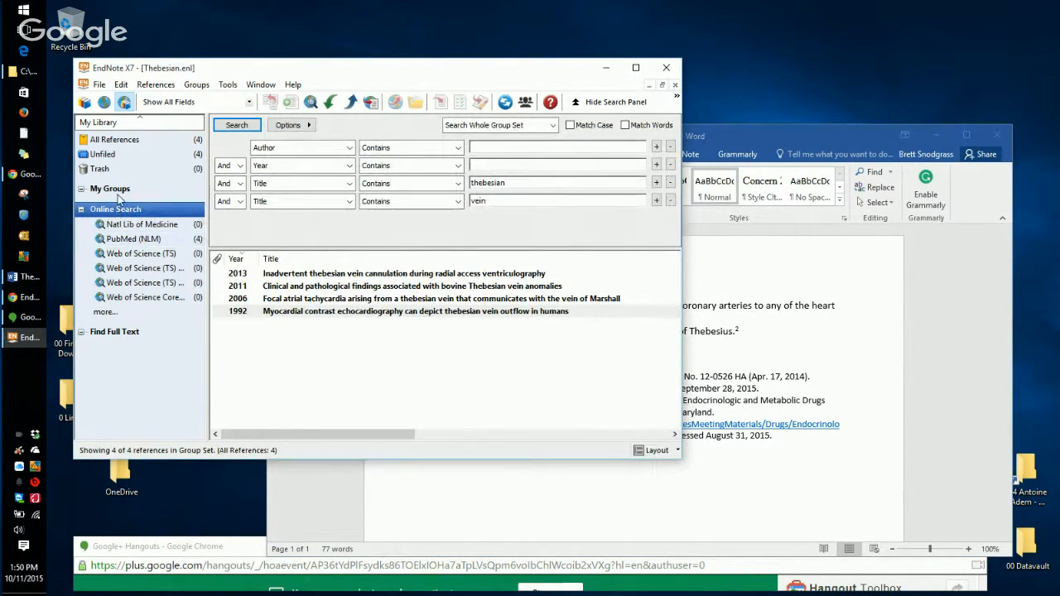
right_click(107, 196)
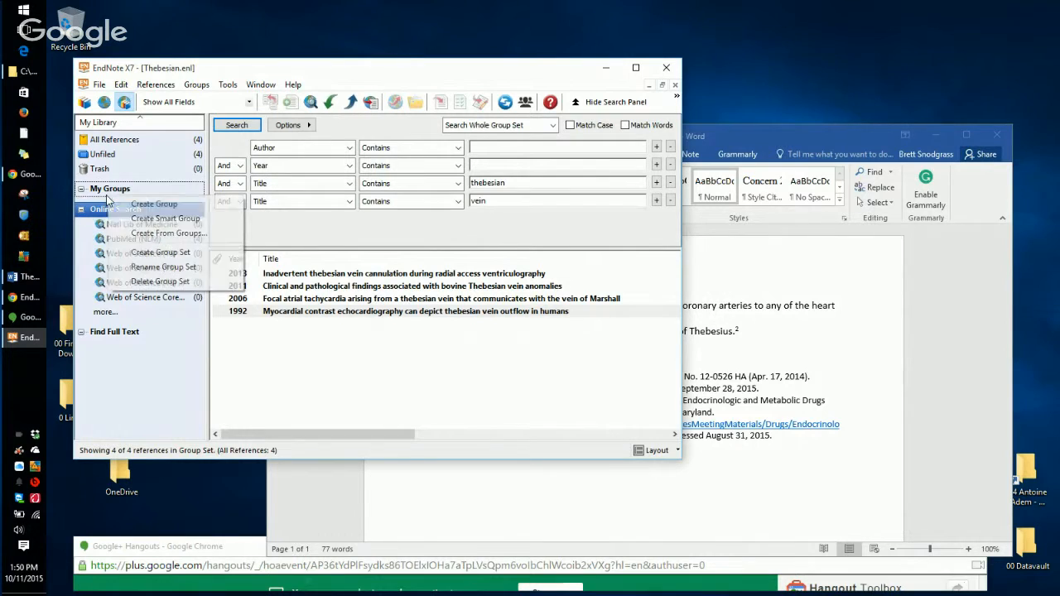
left_click(636, 70)
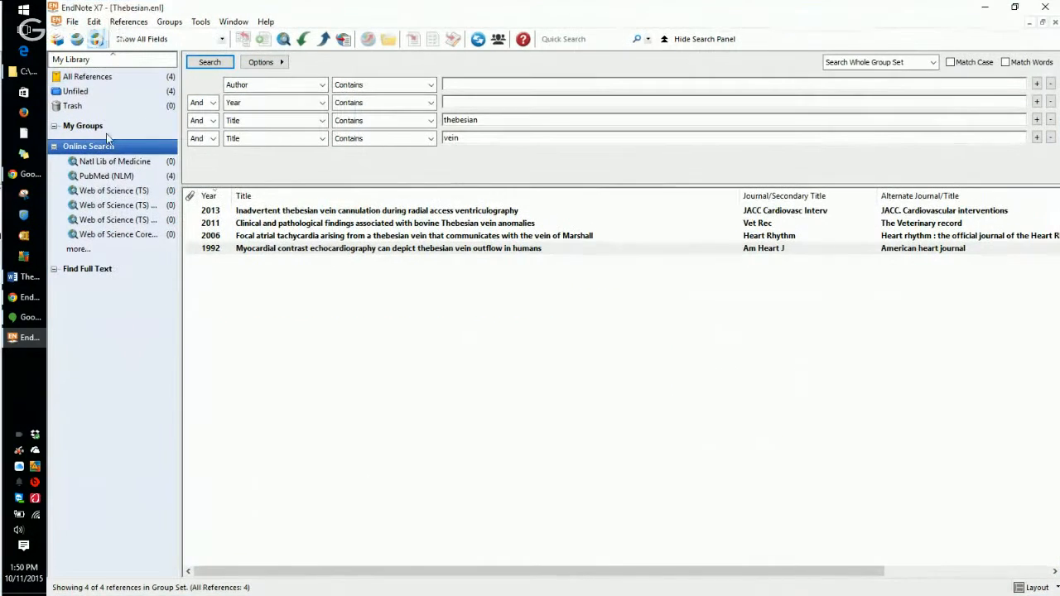
right_click(104, 138)
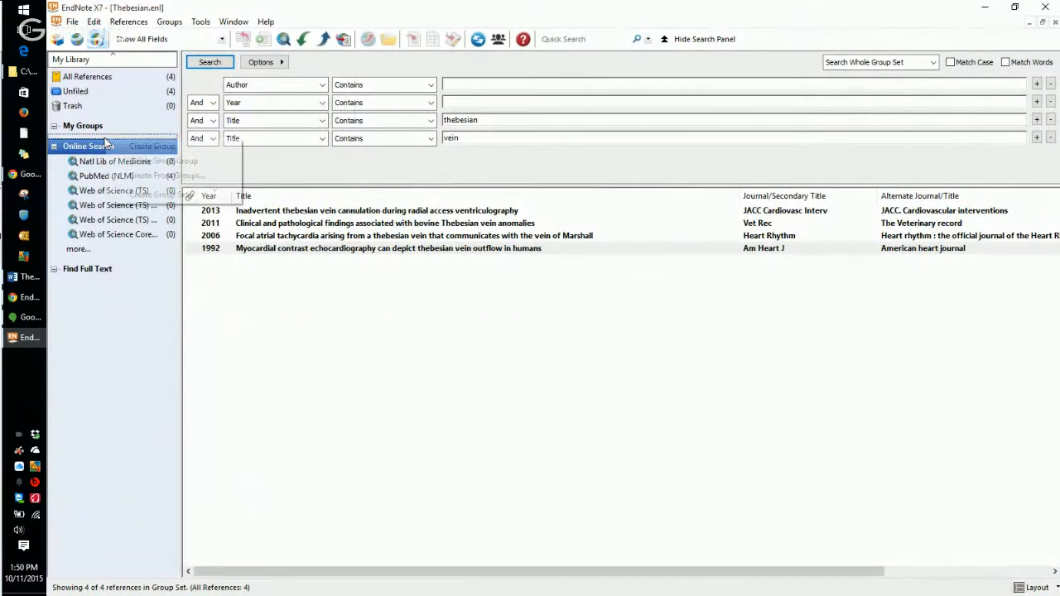
left_click(170, 146)
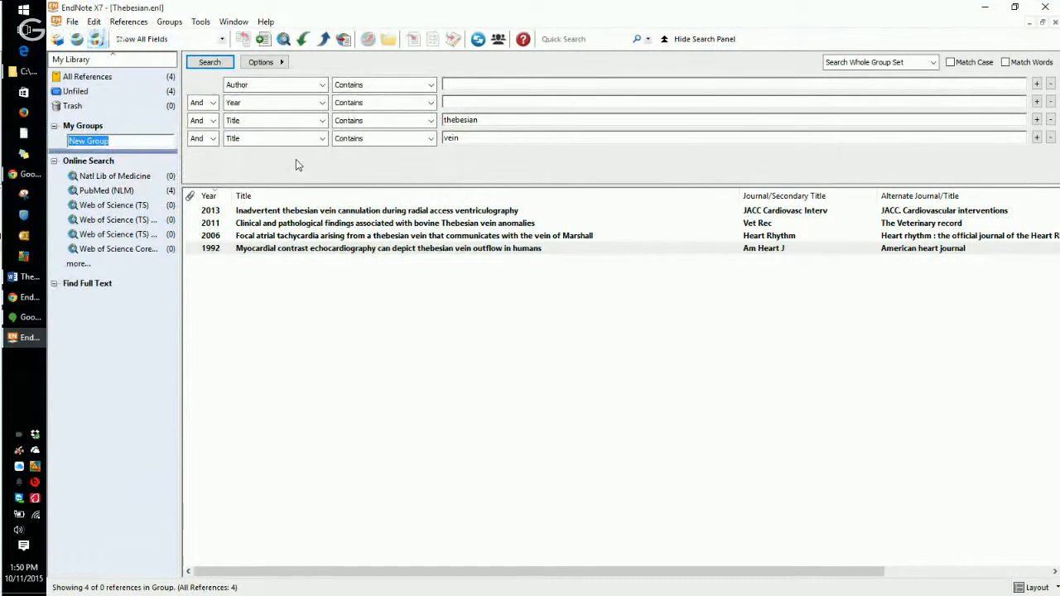
type("Thebesian veins")
key("Return")
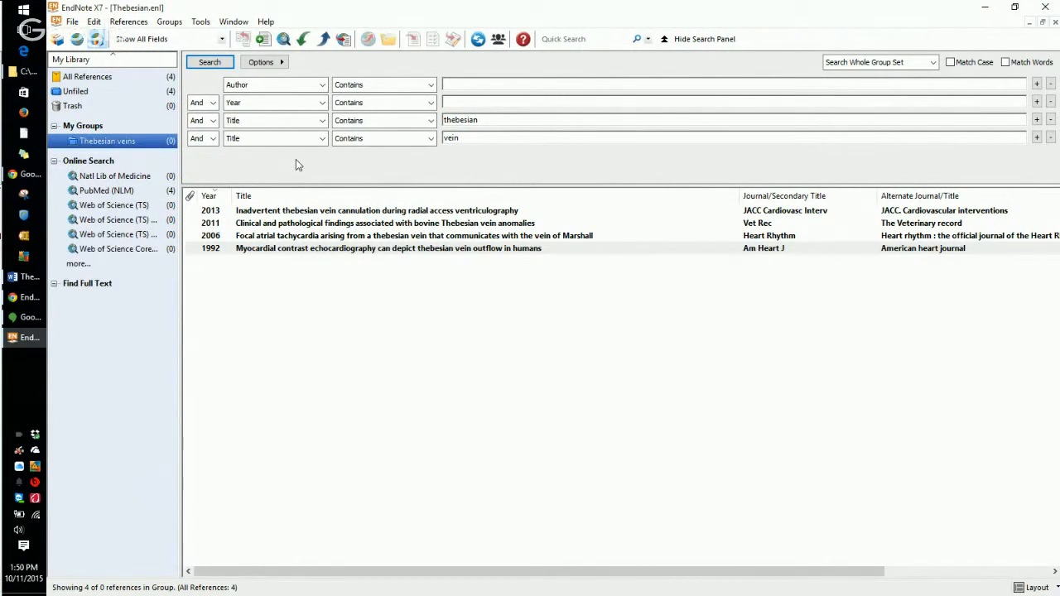
Create a second group named "Vessels of Wearn" under My Groups.
right_click(88, 161)
left_click(132, 158)
type("Vesse")
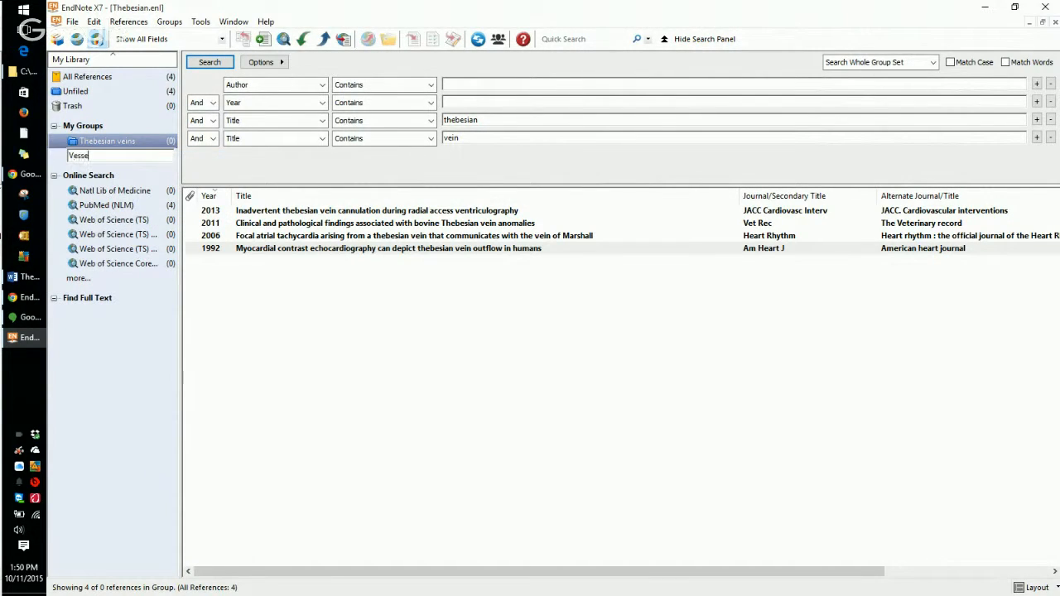
type("ls of Wearn")
key("Return")
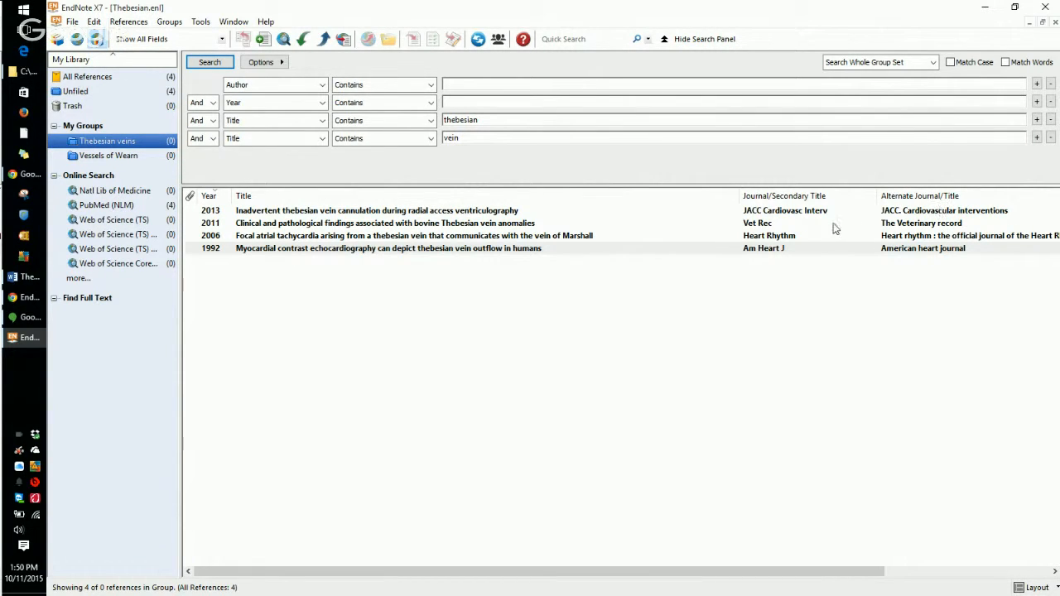
Try to move the four listed references from the current view into the Thebesian veins group.
left_click(327, 212)
left_click_drag(390, 322, 320, 213)
left_click_drag(385, 226, 169, 143)
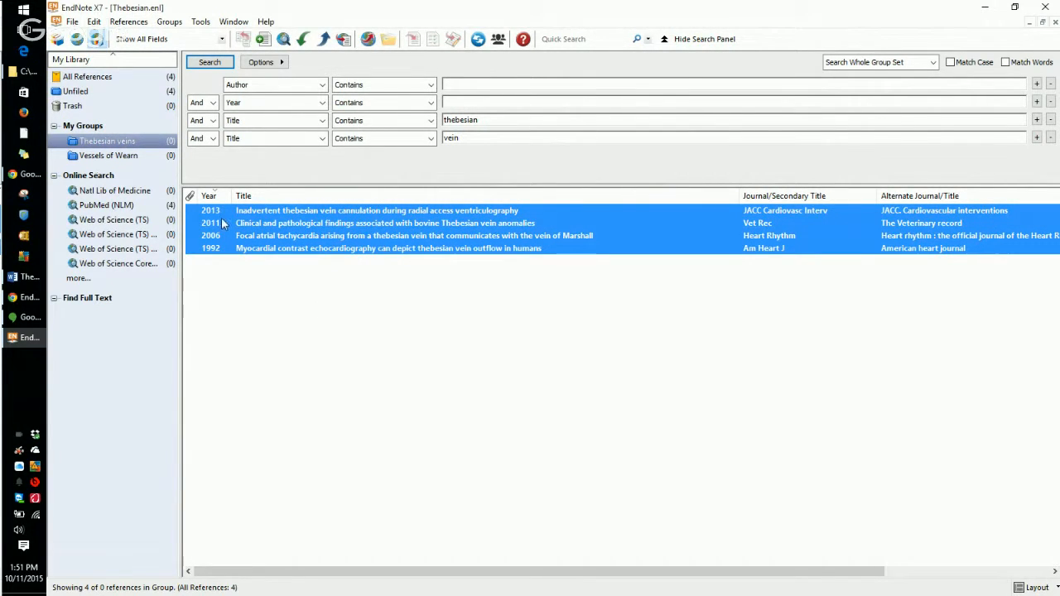
left_click_drag(221, 219, 141, 142)
left_click(291, 305)
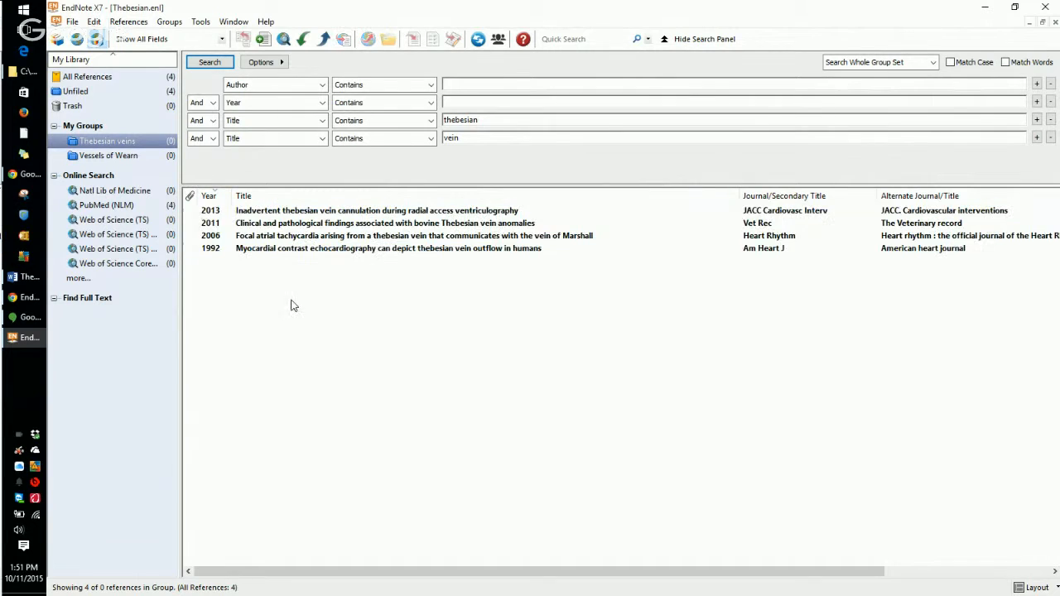
From the list of all references, add the four Thebesian vein articles to the Thebesian veins group and display that group.
left_click(126, 161)
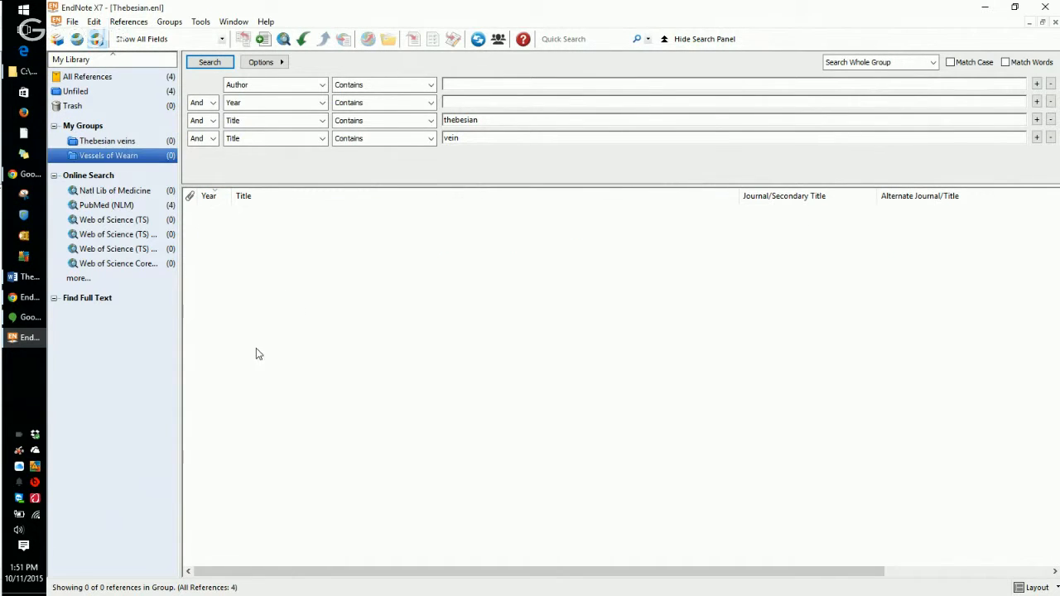
left_click(154, 79)
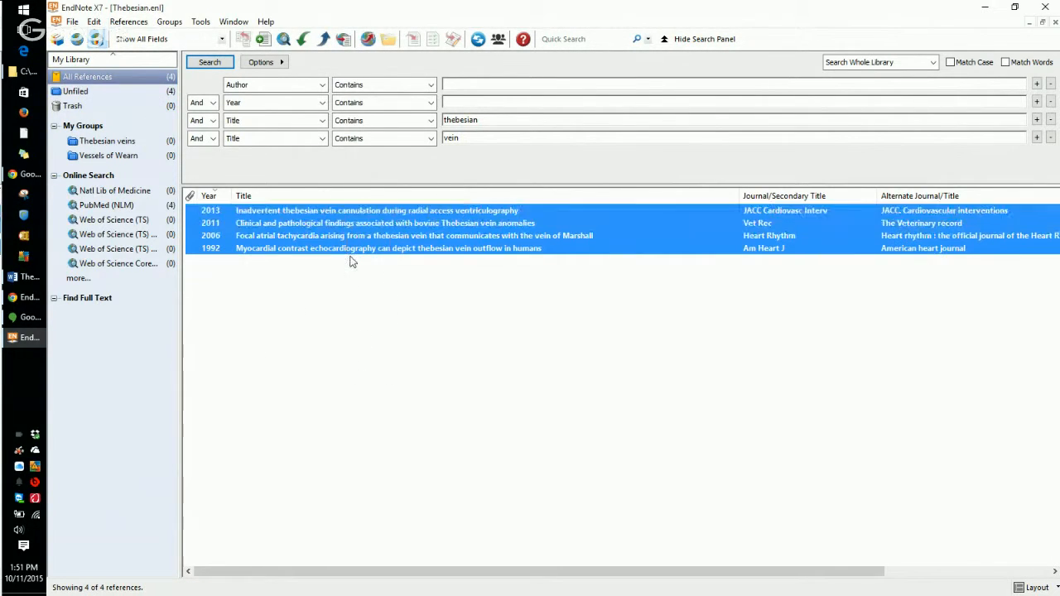
left_click_drag(271, 229, 108, 143)
left_click(142, 145)
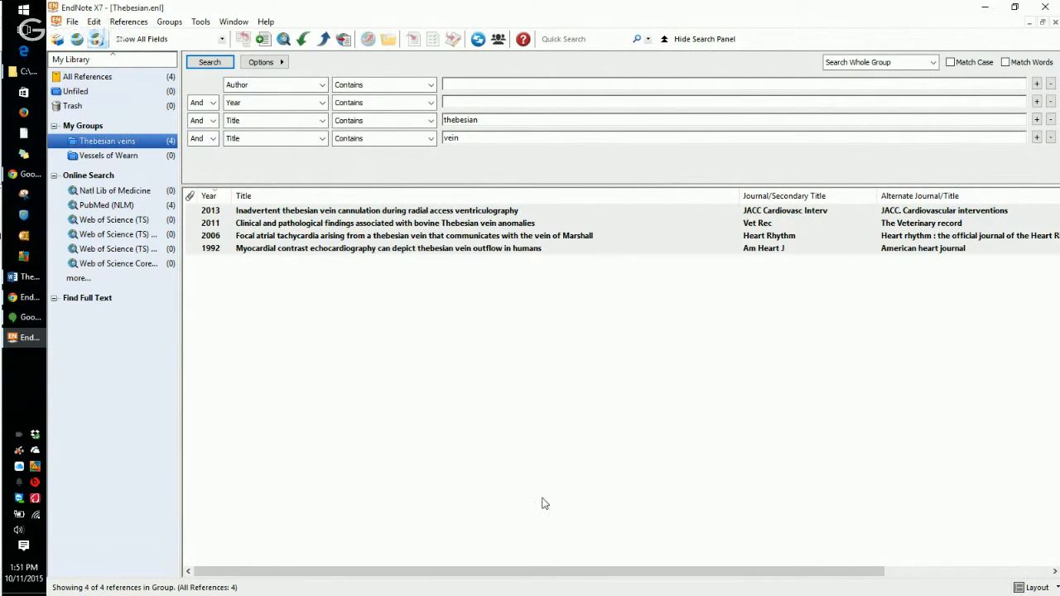
Search PubMed for titles containing "vessels of wearn", removing the extra "vein" criterion, and retrieve records 1 through 3.
left_click(121, 158)
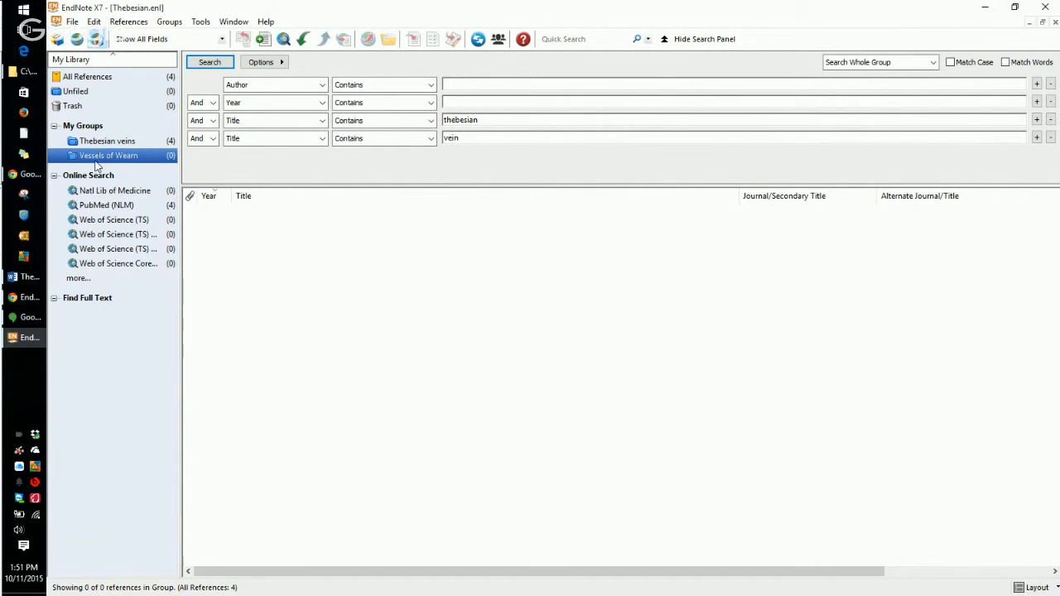
left_click(114, 207)
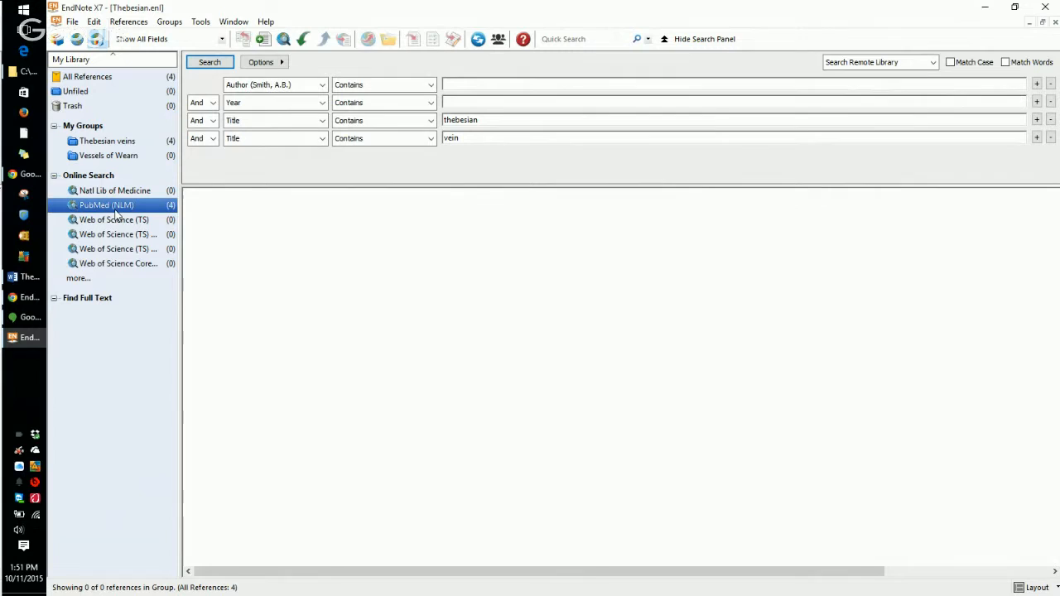
double_click(503, 120)
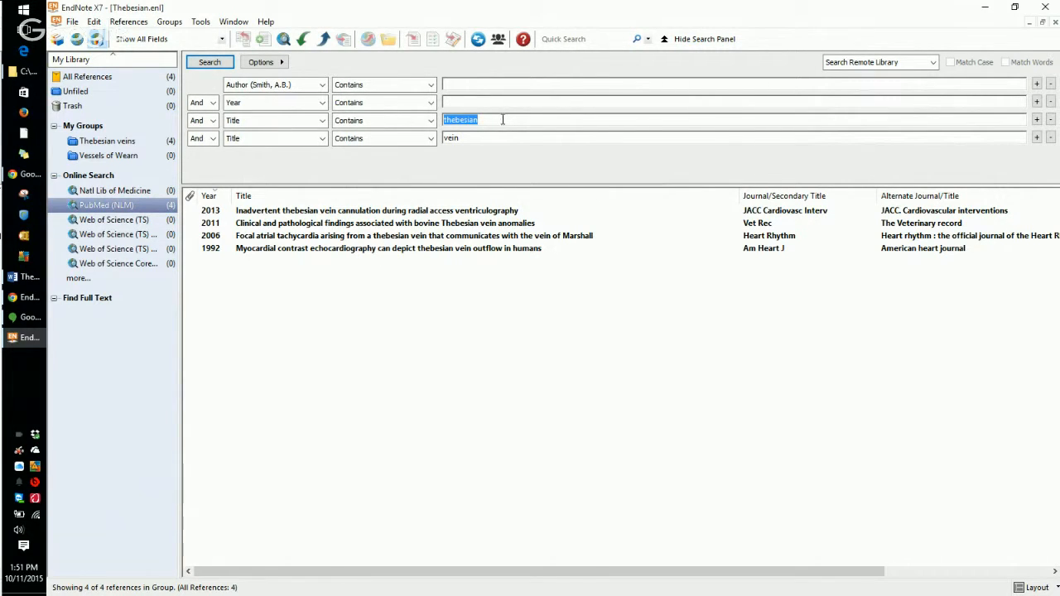
type("vee")
left_click(1050, 139)
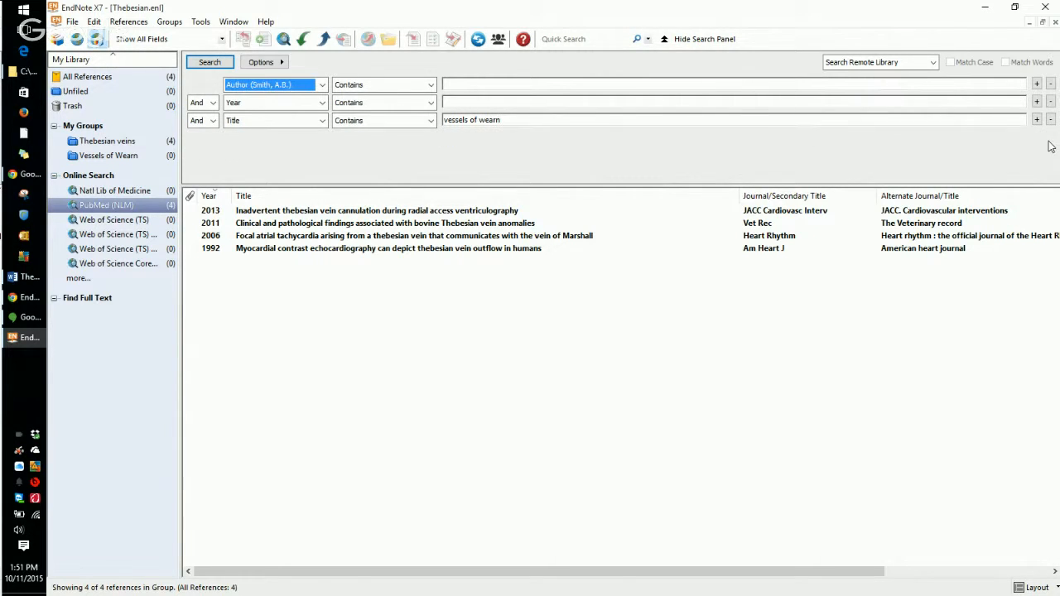
left_click(212, 63)
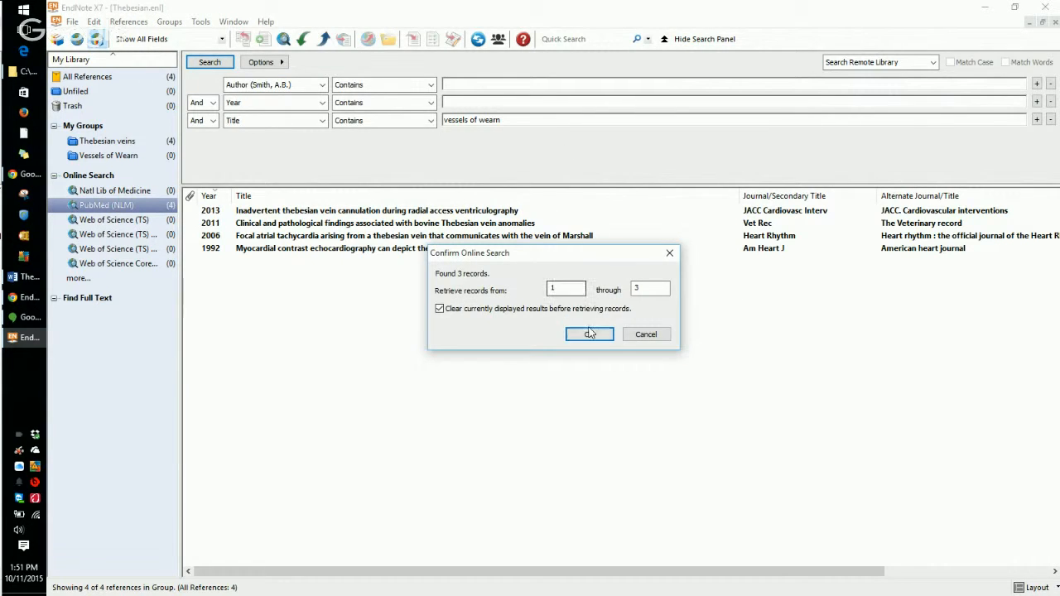
left_click(595, 333)
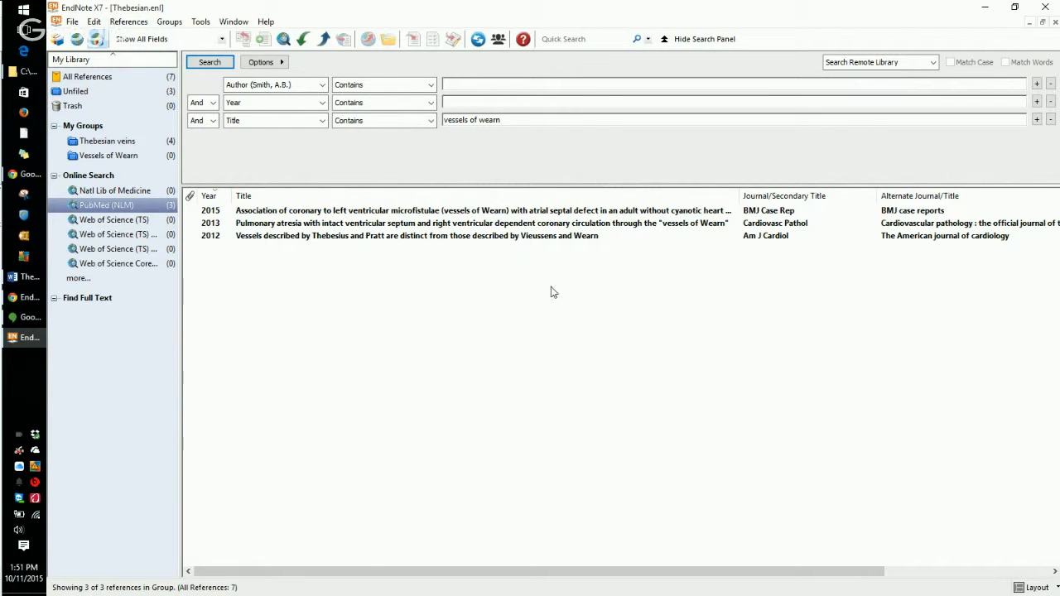
Add the three retrieved PubMed references to the Vessels of Wearn group and display that group.
left_click_drag(584, 352, 373, 194)
left_click(131, 79)
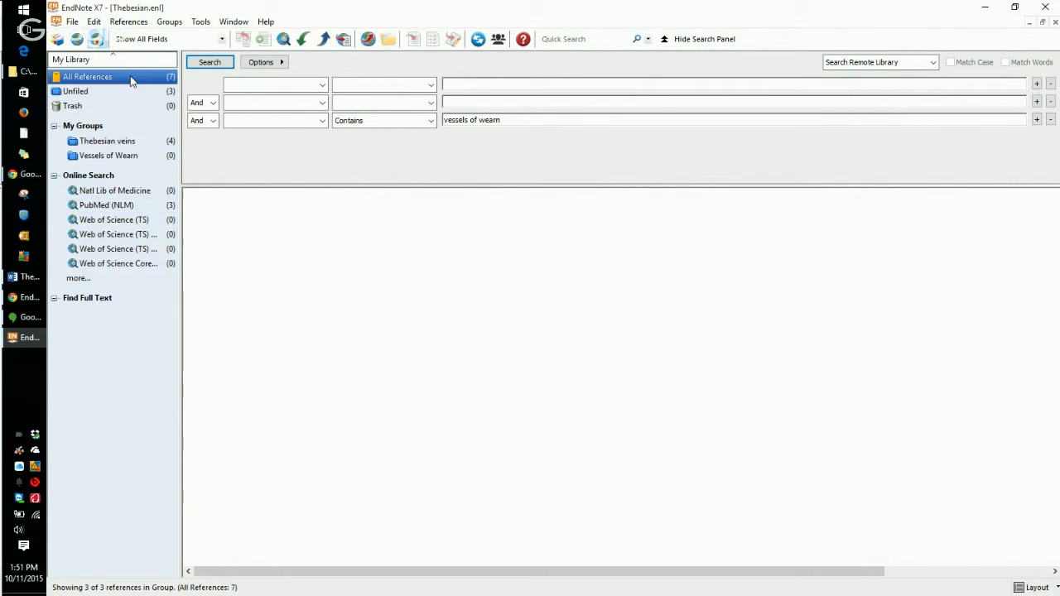
left_click(106, 205)
left_click_drag(282, 237, 108, 162)
left_click(561, 298)
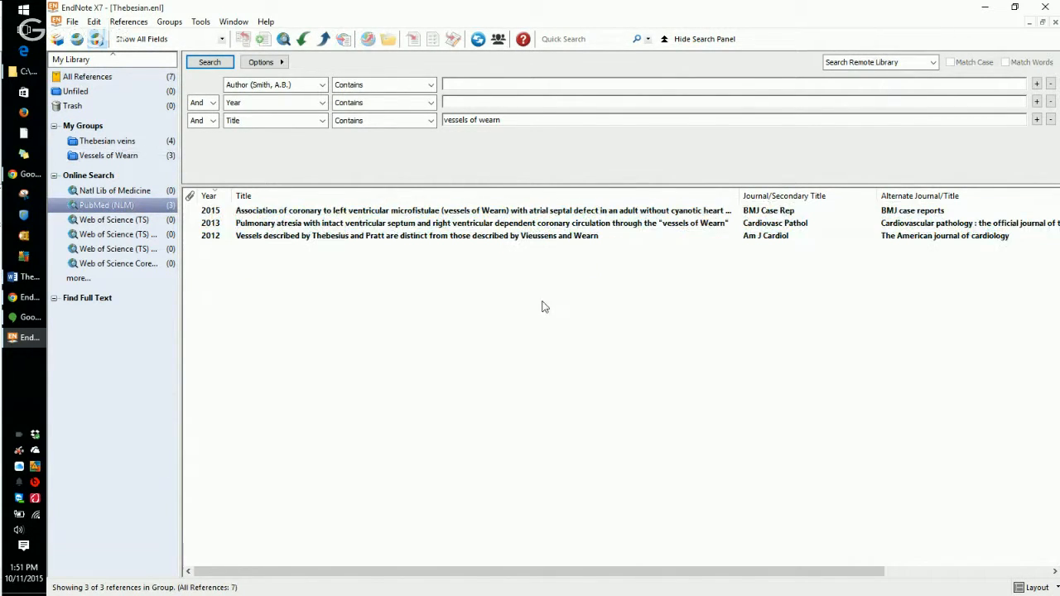
left_click(108, 157)
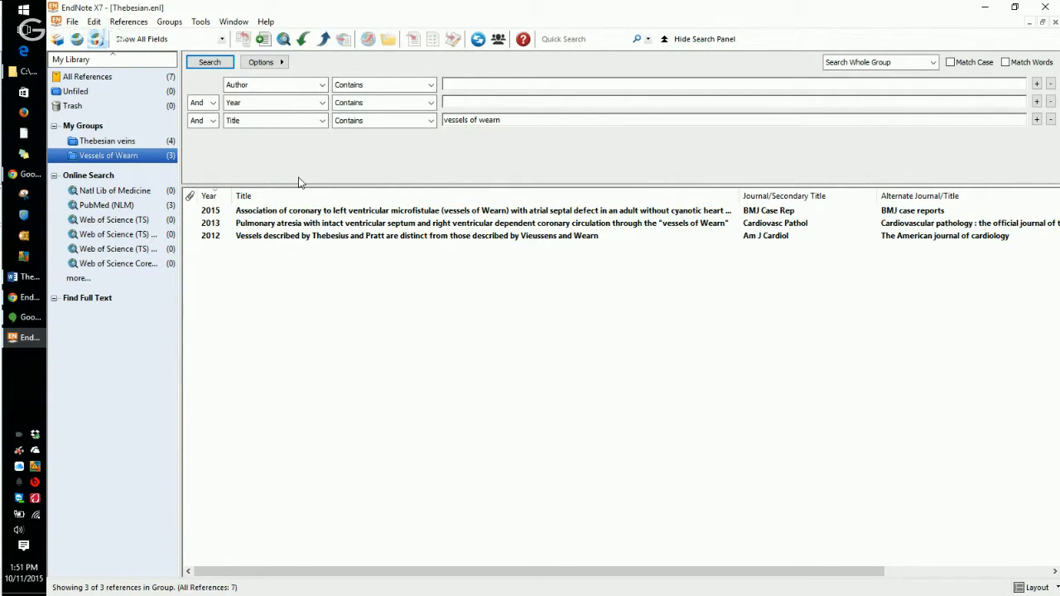
Run Find Full Text on all references in the library, continuing past the authentication login.
left_click(87, 77)
left_click_drag(234, 360, 320, 190)
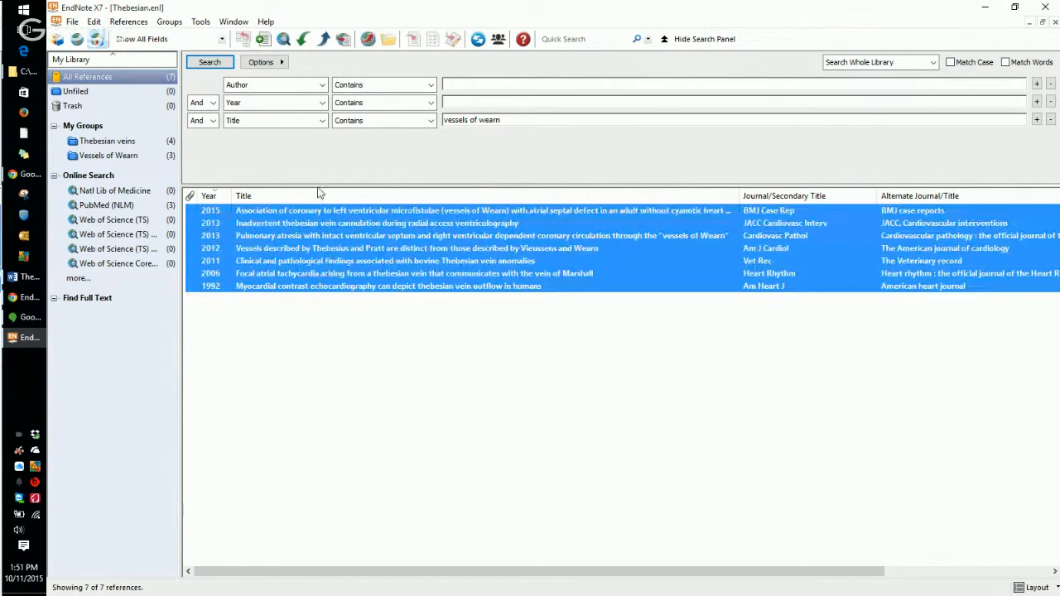
right_click(408, 233)
mouse_move(530, 524)
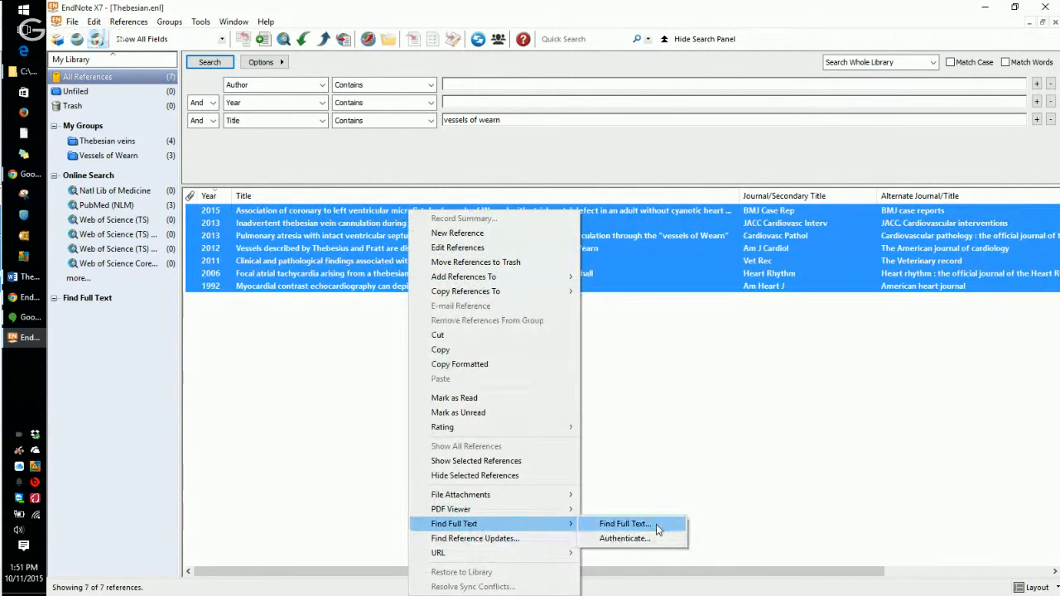
left_click(657, 527)
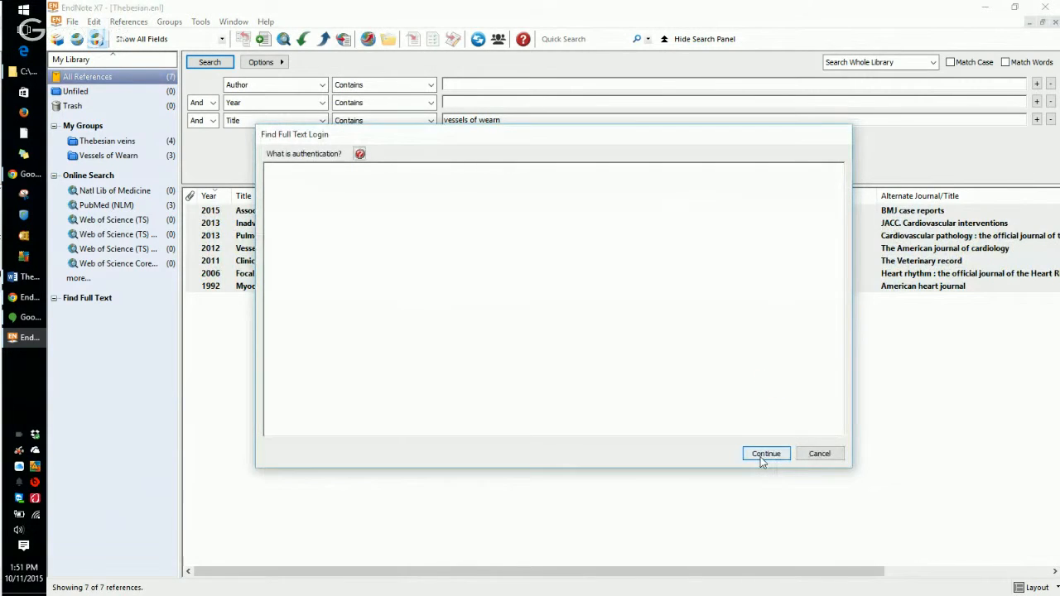
left_click(763, 453)
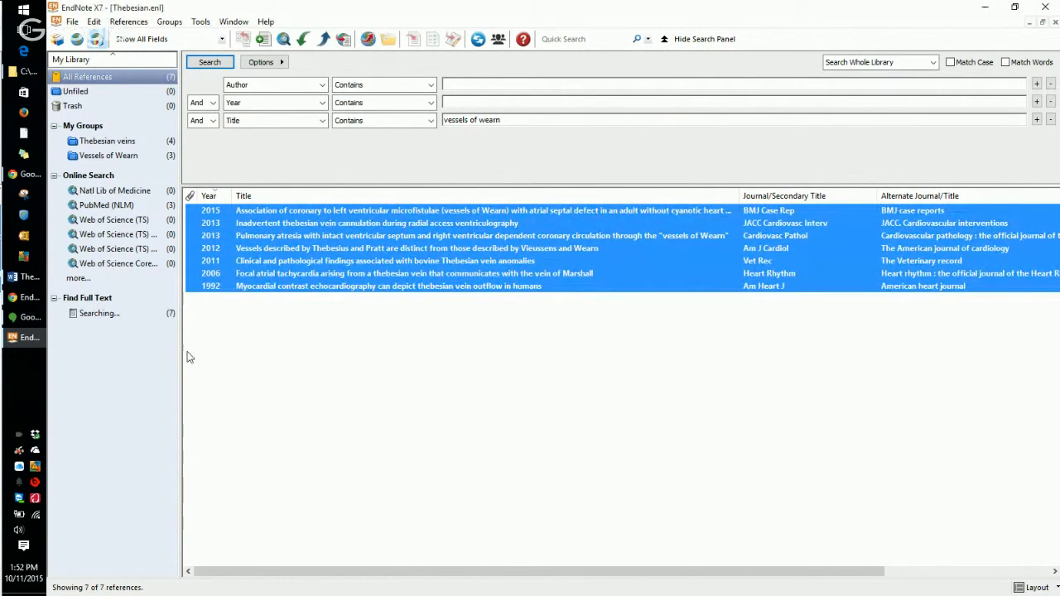
View the Found PDF results and open the 2013 inadvertent thebesian vein cannulation reference from the Thebesian veins group.
left_click(108, 328)
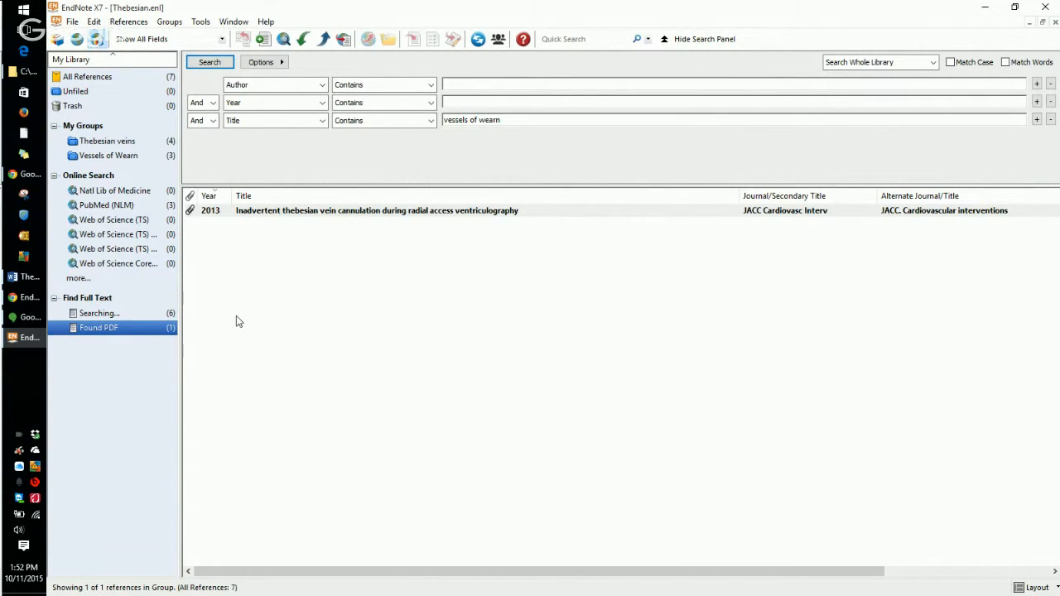
left_click(289, 213)
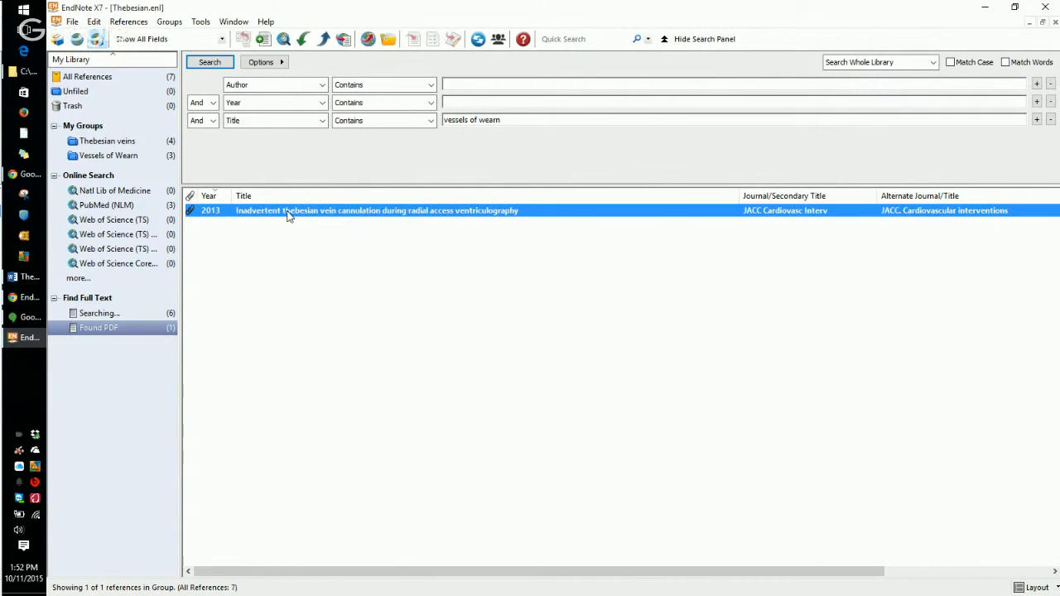
left_click(129, 142)
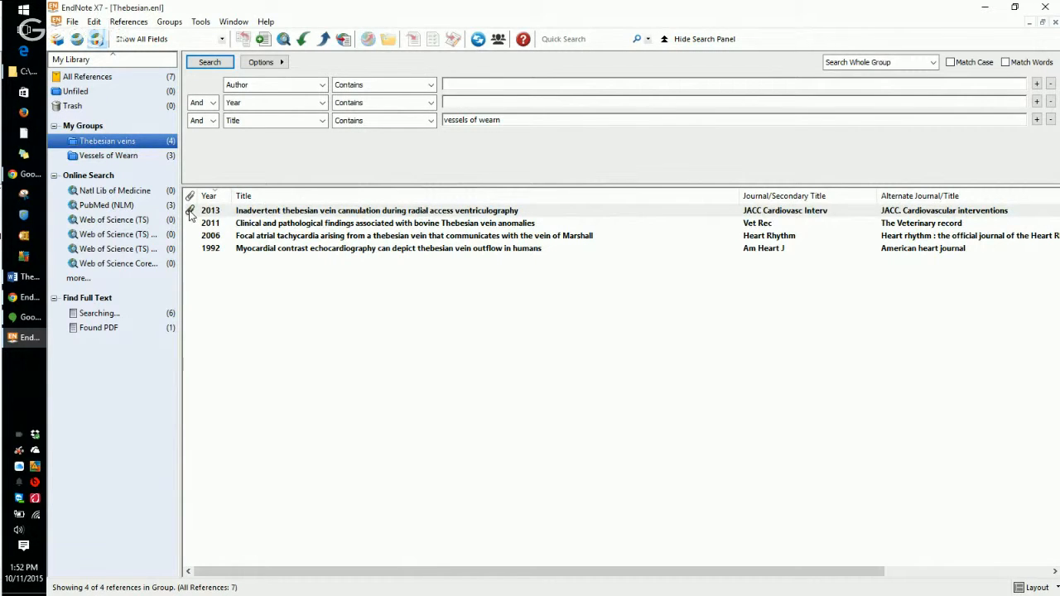
left_click(248, 213)
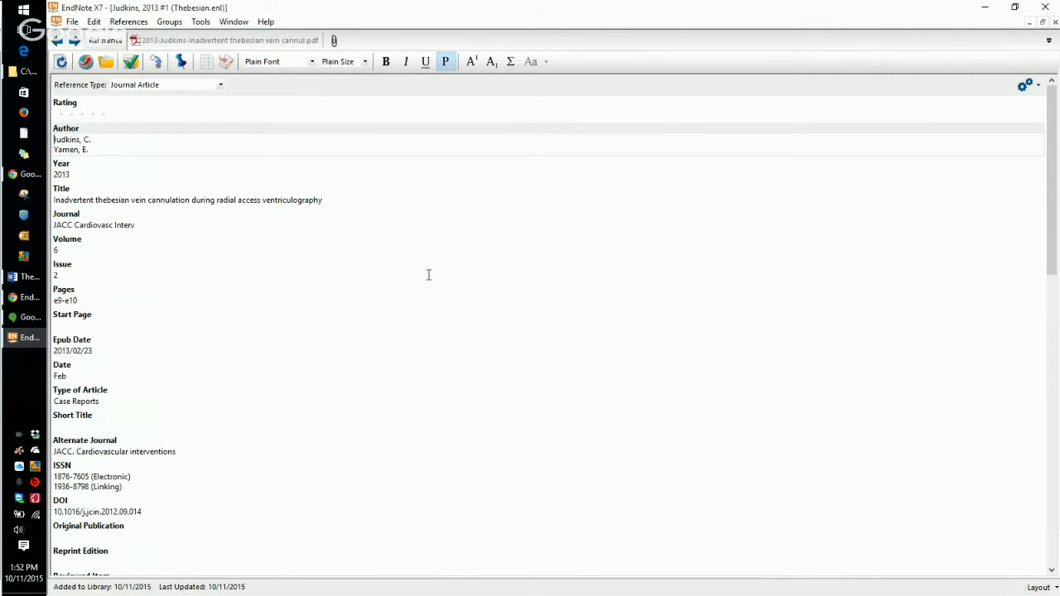
Read through the article's attached PDF at 150% zoom, return to its reference details, and close the reference.
left_click(181, 41)
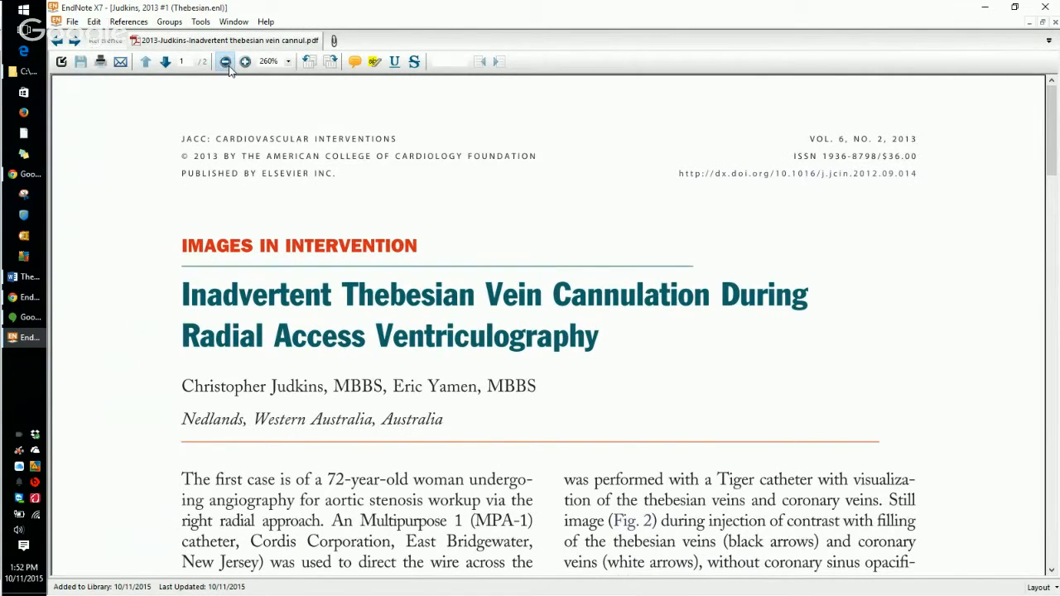
left_click(225, 61)
left_click(224, 61)
scroll(626, 358, "down", 3)
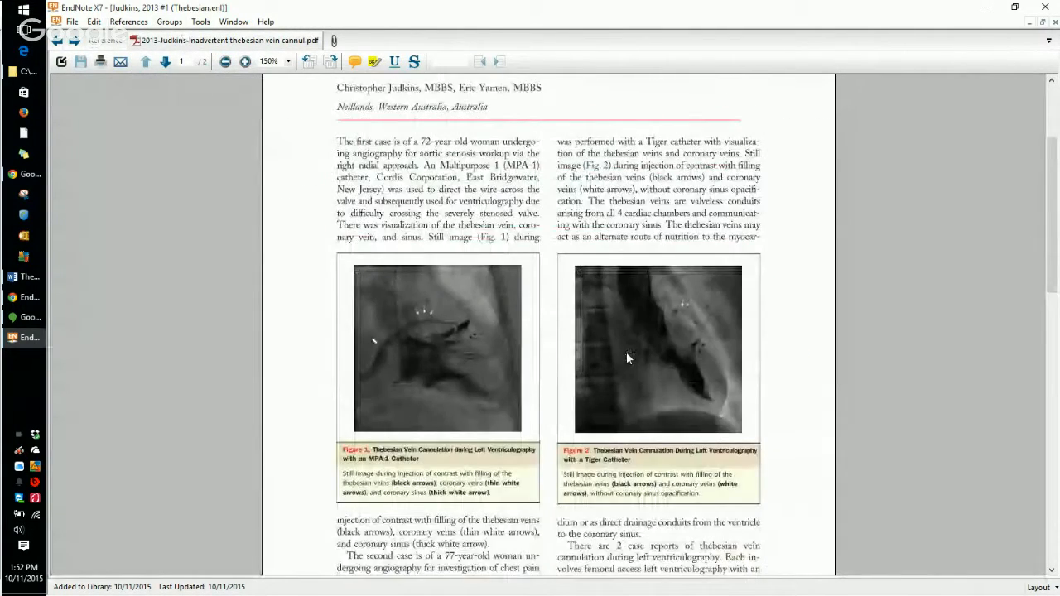
scroll(627, 358, "down", 6)
scroll(617, 372, "up", 2)
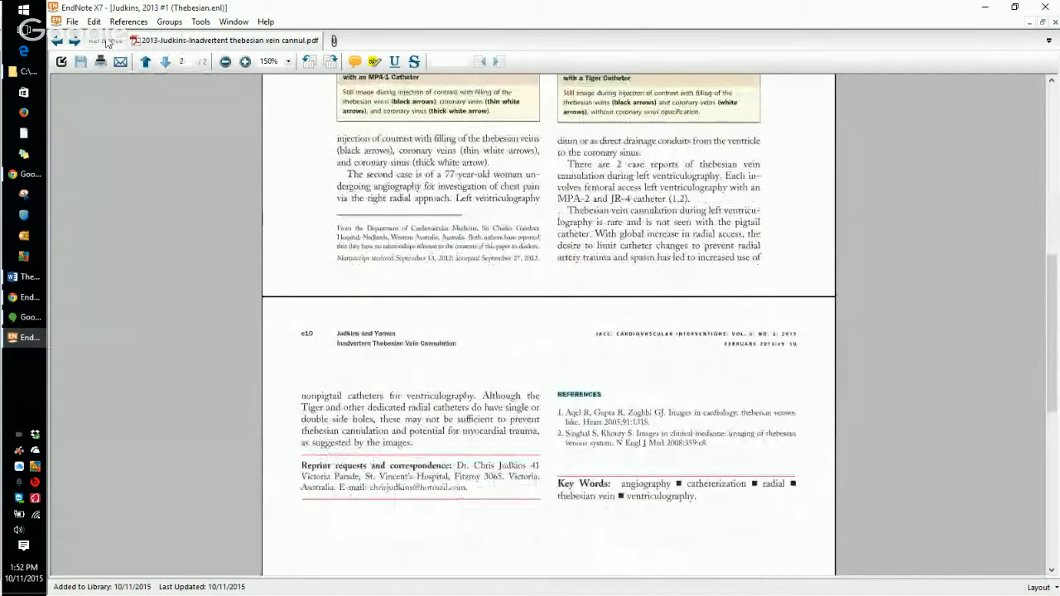
left_click(106, 41)
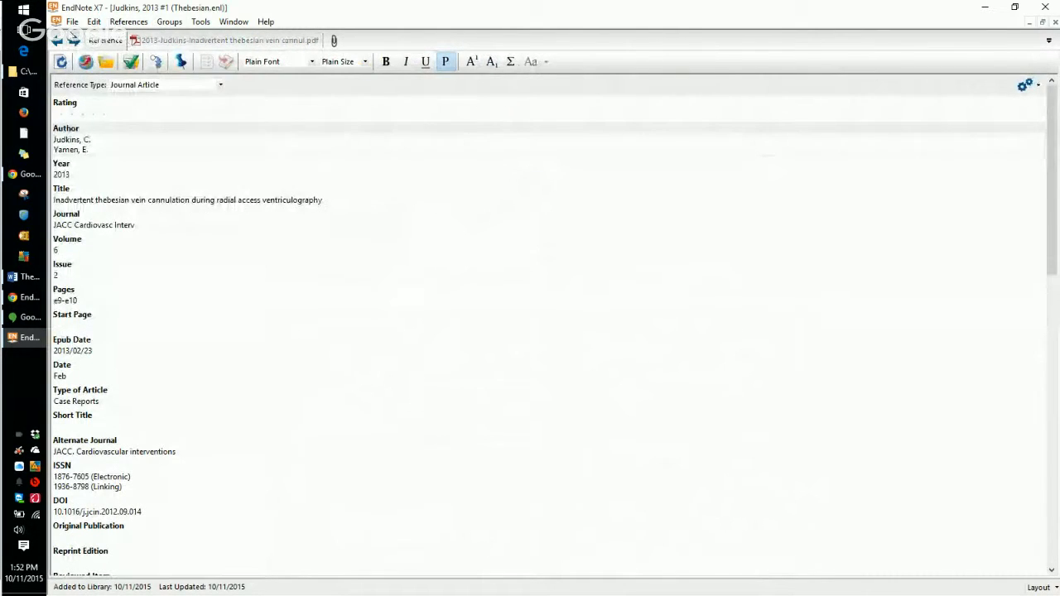
left_click(72, 22)
left_click(97, 102)
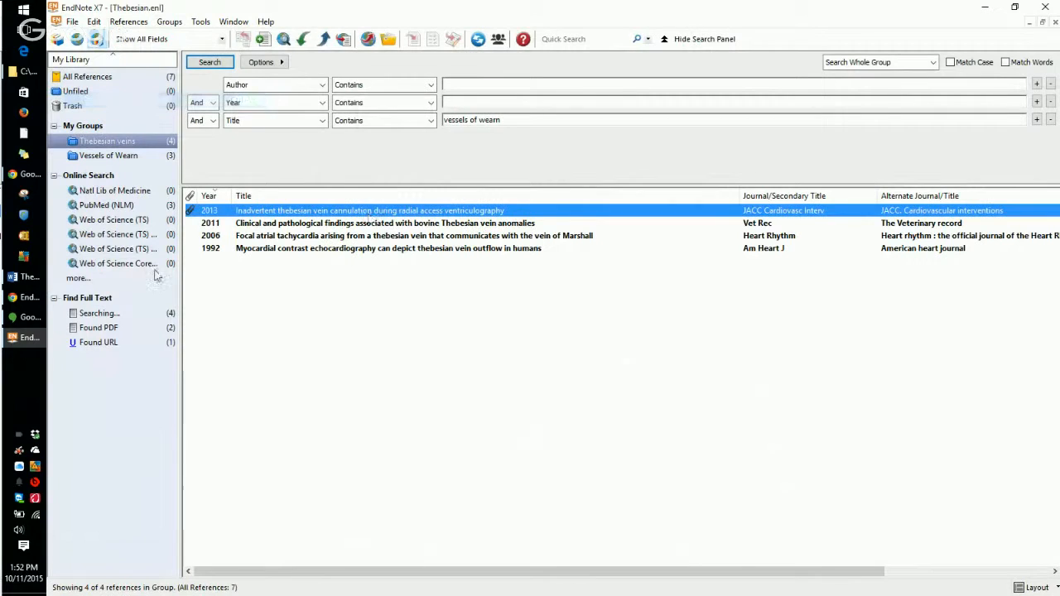
Switch to the Word manuscript and add a new paragraph after the second citation: "Thebesian veins were once inadvertently cannulated.".
left_click(26, 276)
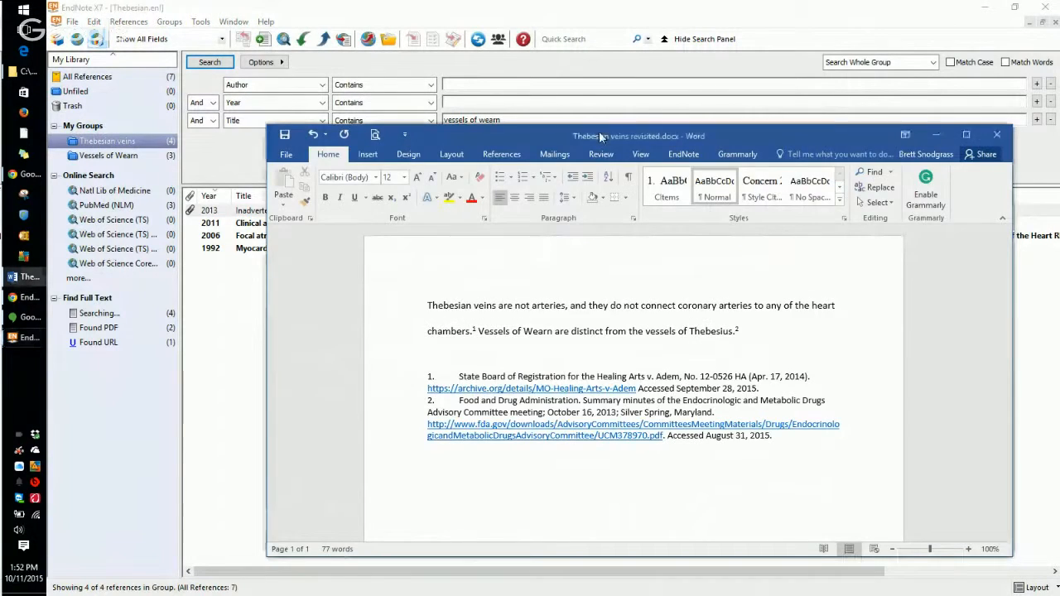
left_click_drag(600, 137, 621, 125)
left_click(777, 313)
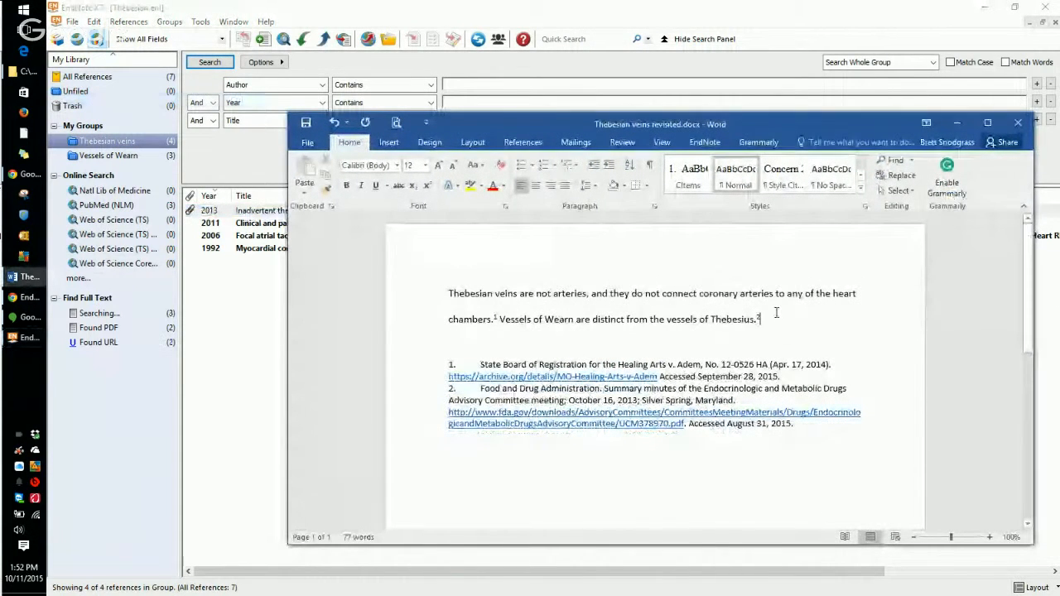
key("Return")
key("Return")
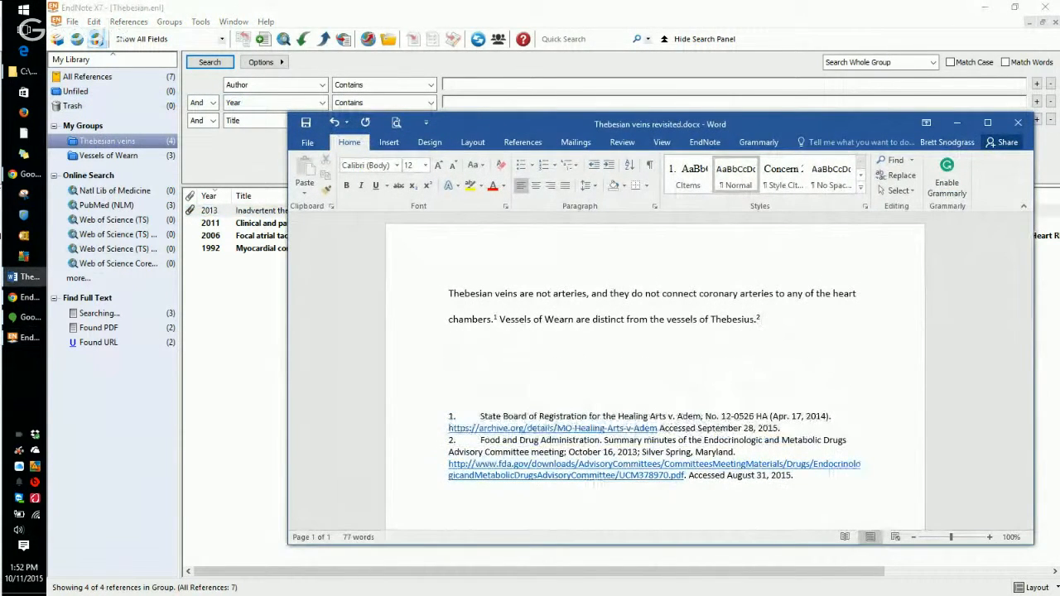
type("I")
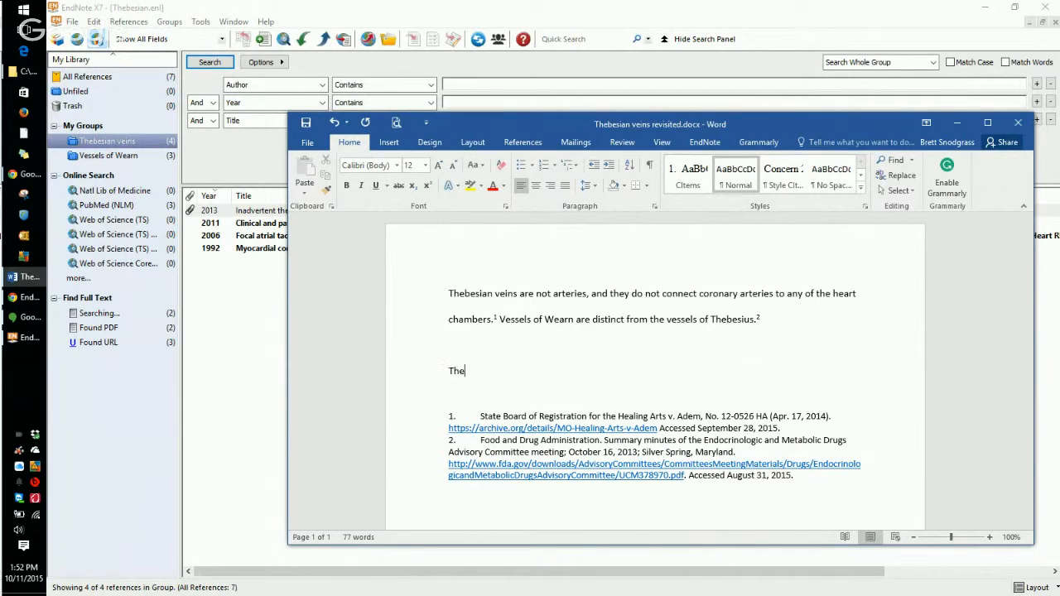
key("BackSpace")
key("BackSpace")
key("BackSpace")
key("BackSpace")
key("BackSpace")
key("BackSpace")
key("BackSpace")
key("BackSpace")
key("BackSpace")
type("Thebesian veins were once inadvertent")
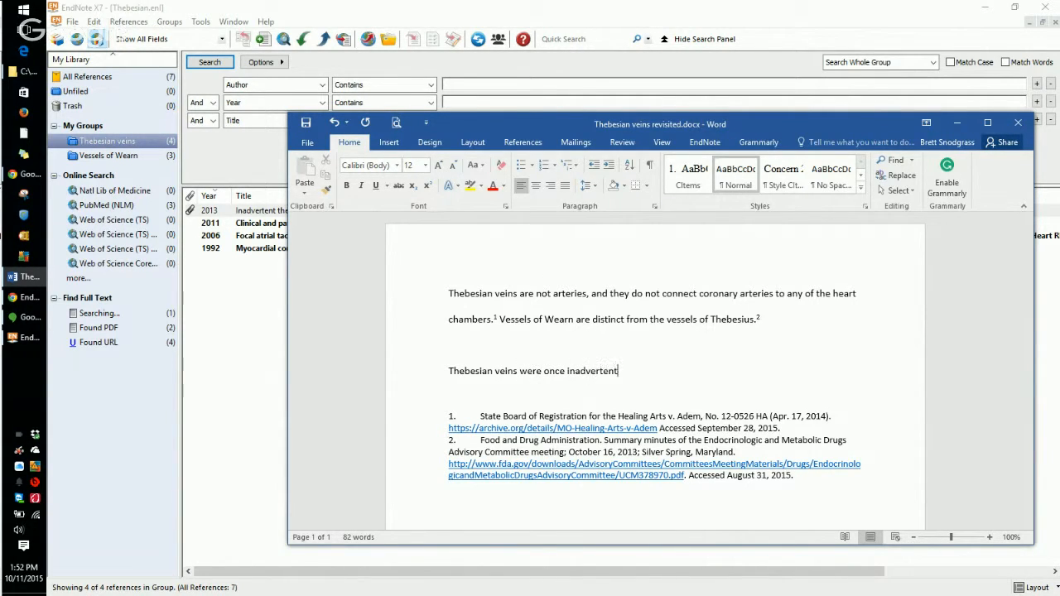
type("ly cannulated.")
Show the EndNote citation tools in Word and reposition the manuscript window over the EndNote library.
left_click_drag(726, 116, 782, 100)
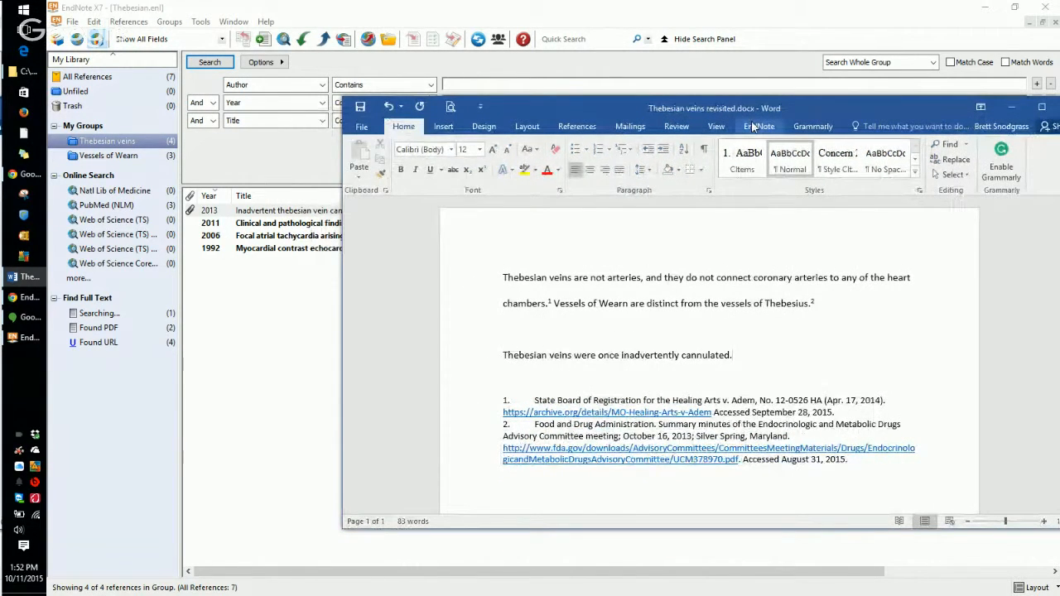
left_click(753, 126)
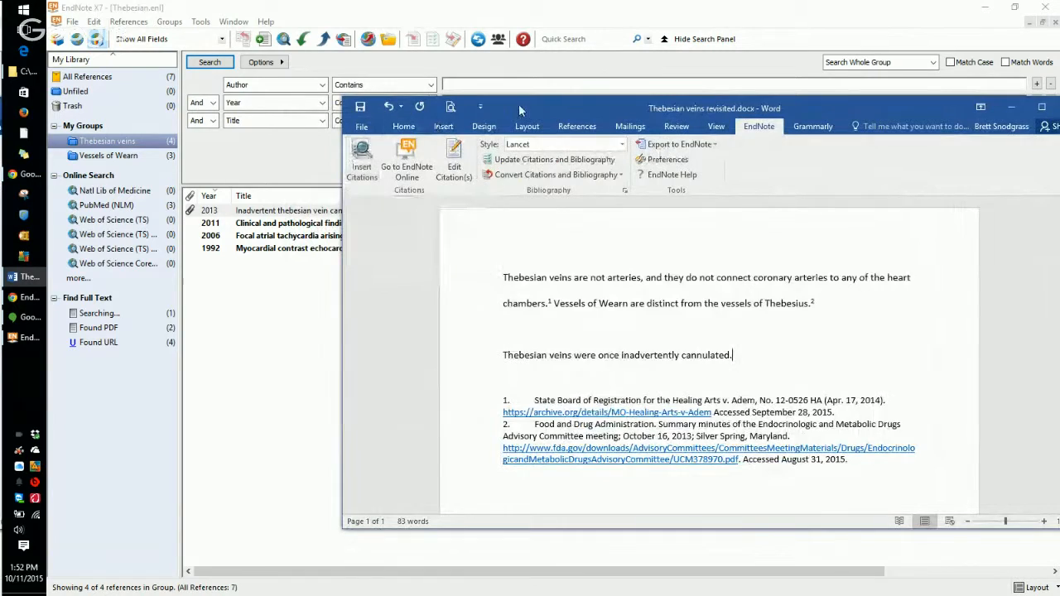
left_click_drag(518, 103, 341, 232)
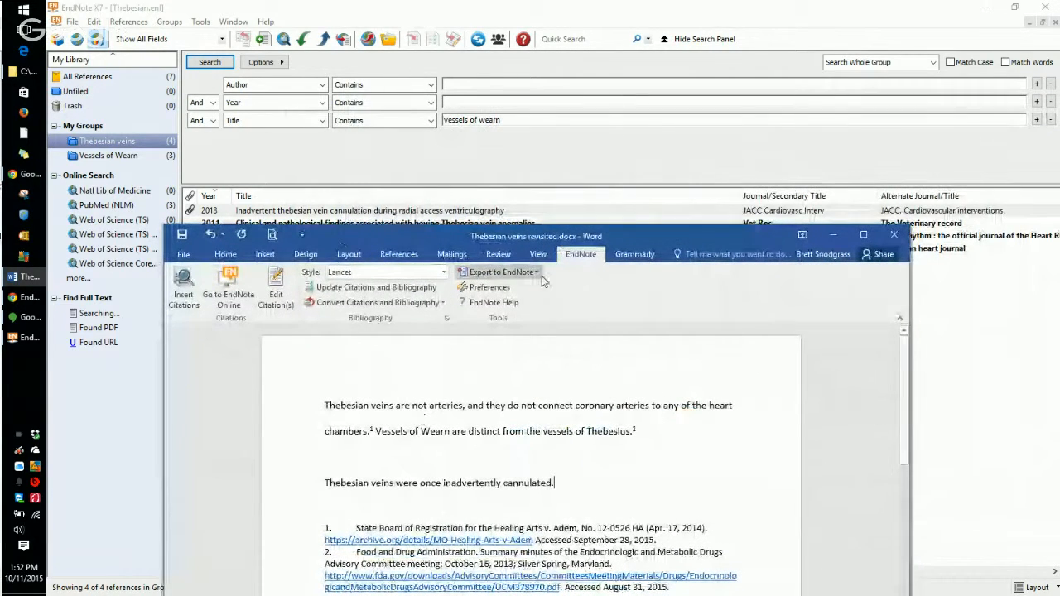
left_click_drag(607, 235, 625, 43)
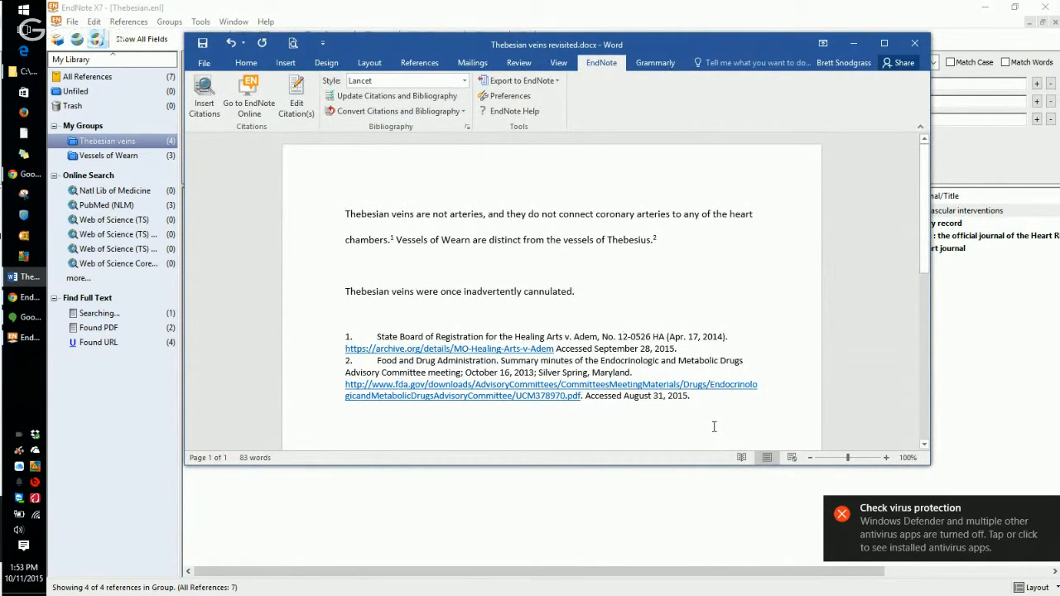
View the installed virus and spyware protection apps from the security notifications and close the list.
left_click(845, 522)
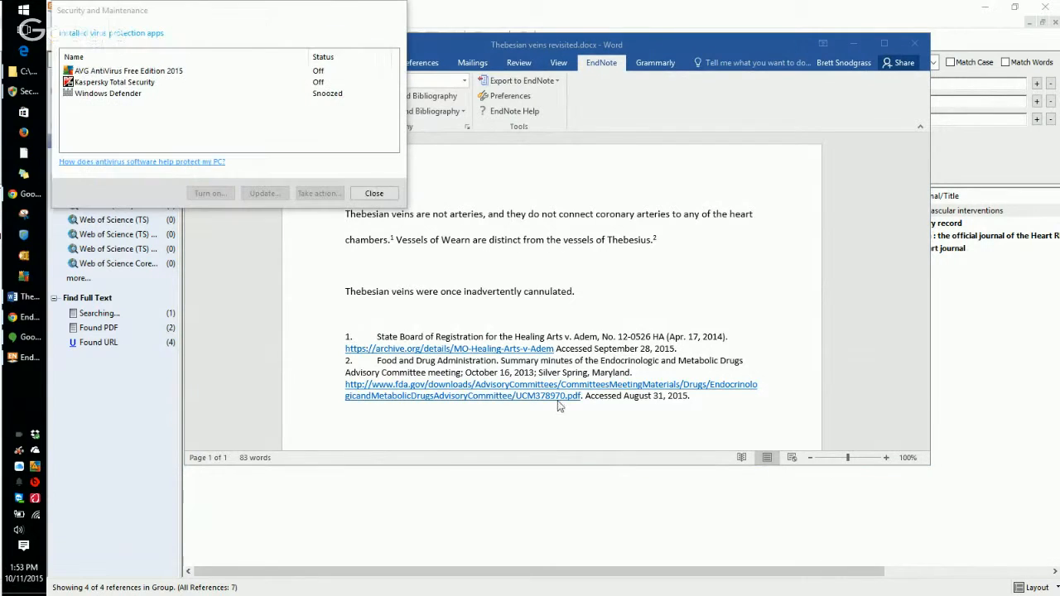
left_click(385, 199)
left_click(839, 541)
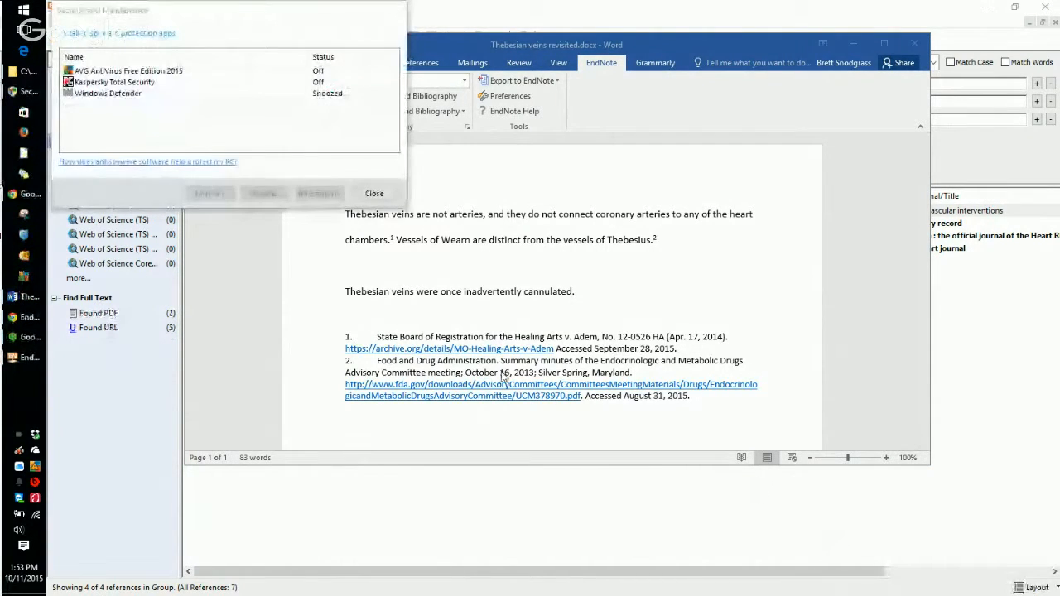
right_click(35, 465)
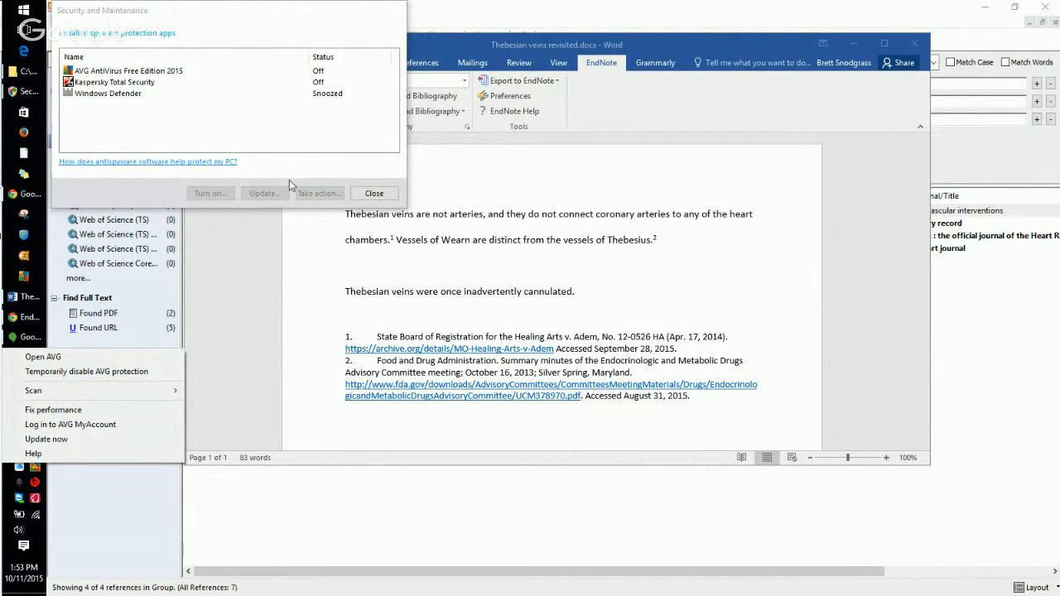
left_click(373, 193)
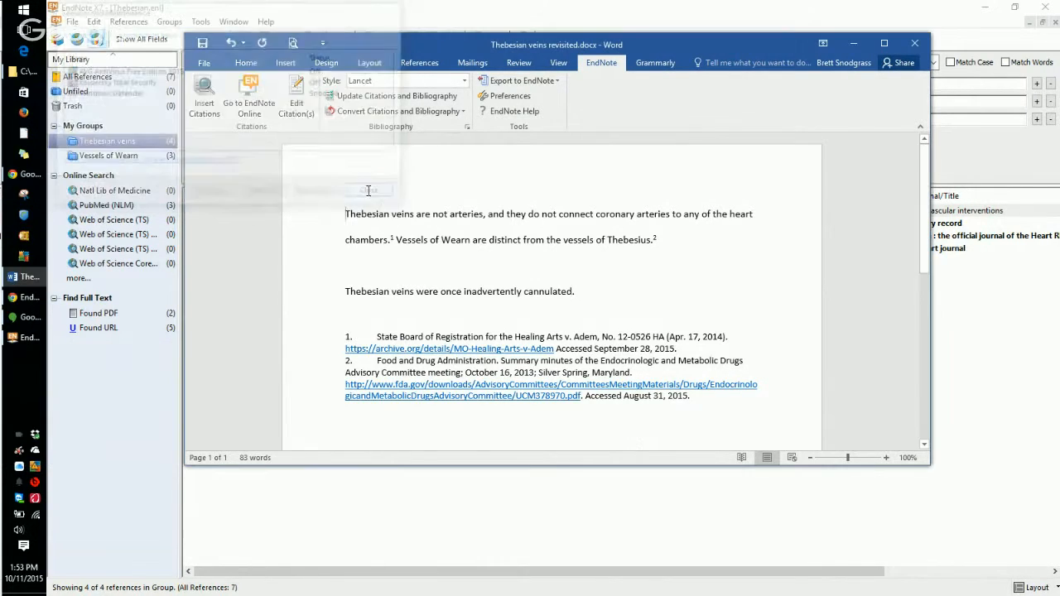
Minimise the Word and EndNote windows and open the 15 PDFs & Docs folder inside Research Project 1 on the desktop.
left_click(884, 42)
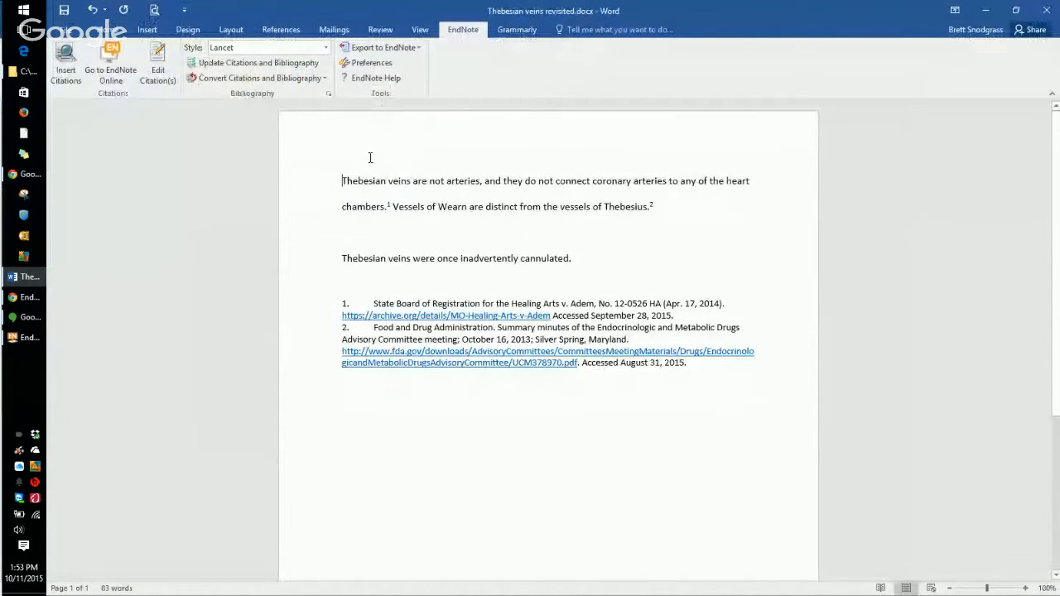
left_click(1008, 12)
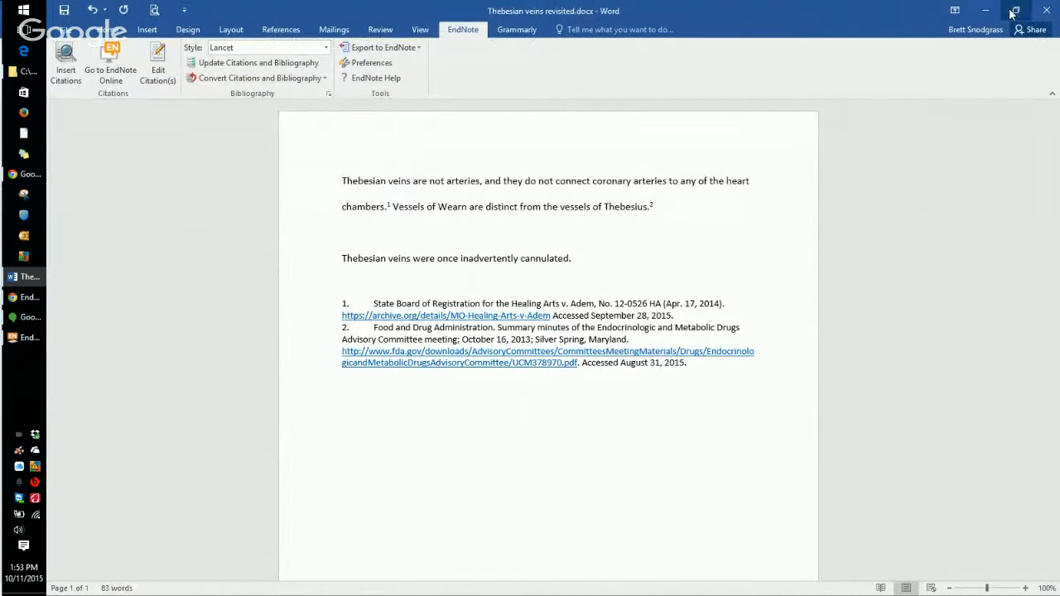
left_click(947, 14)
left_click(985, 7)
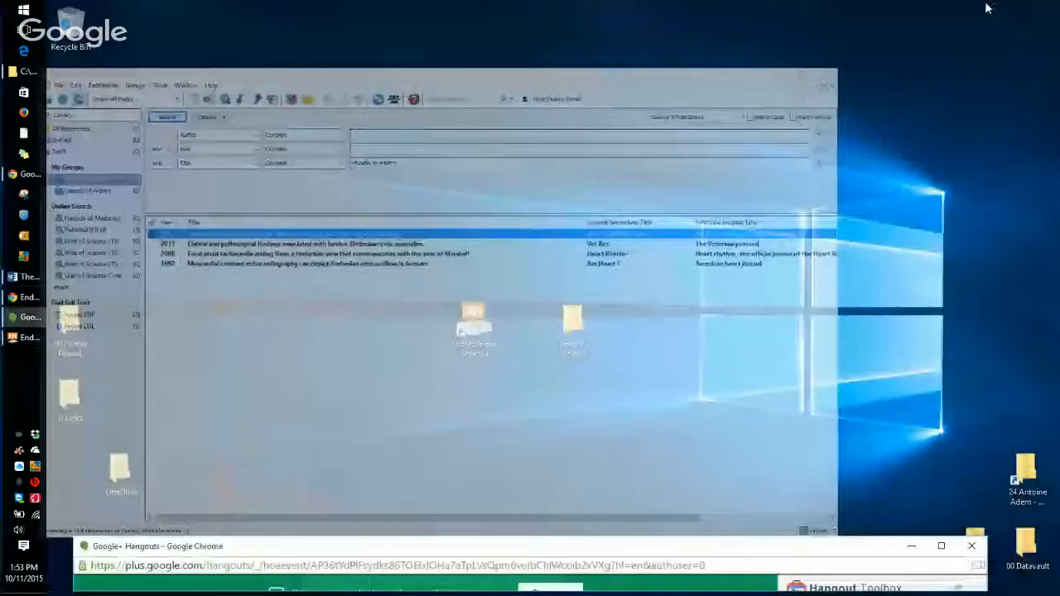
double_click(584, 315)
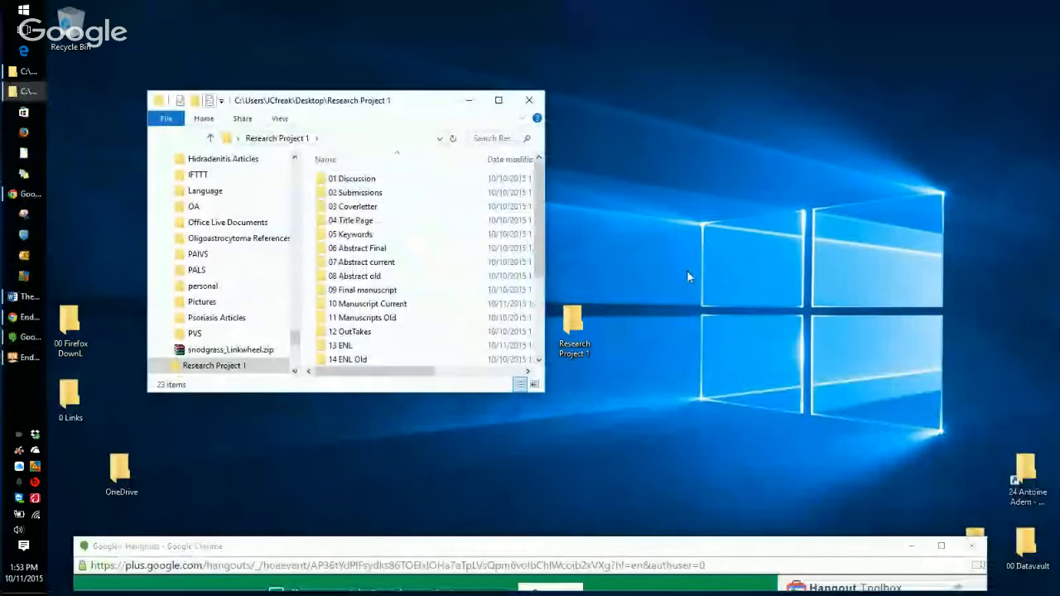
left_click(499, 100)
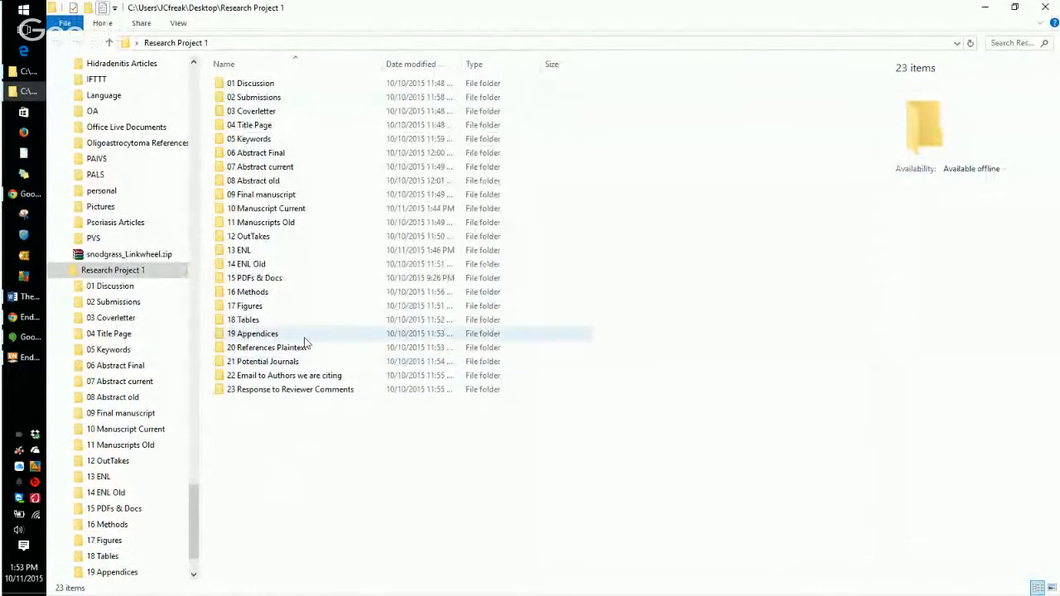
double_click(274, 279)
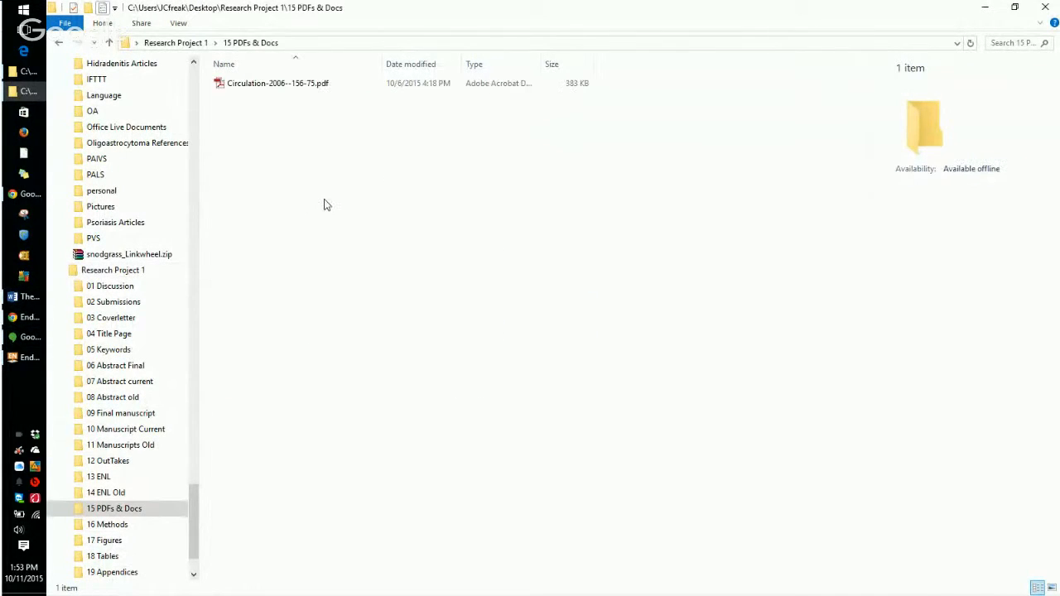
Look through the opening pages of Circulation-2006--156-75.pdf, close it, and return to the Research Project 1 folder.
double_click(256, 84)
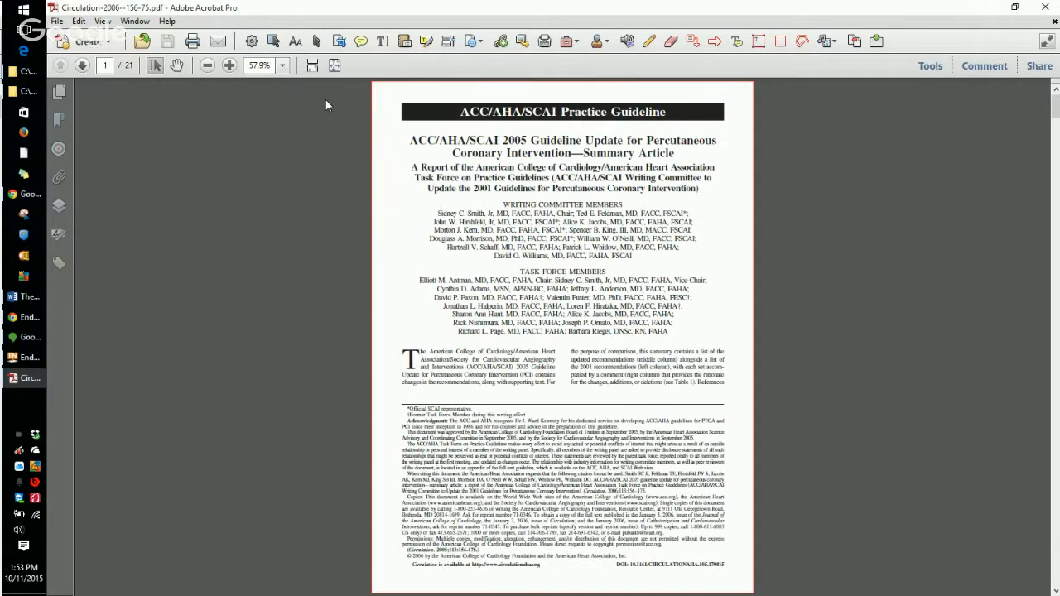
scroll(325, 99, "down", 10)
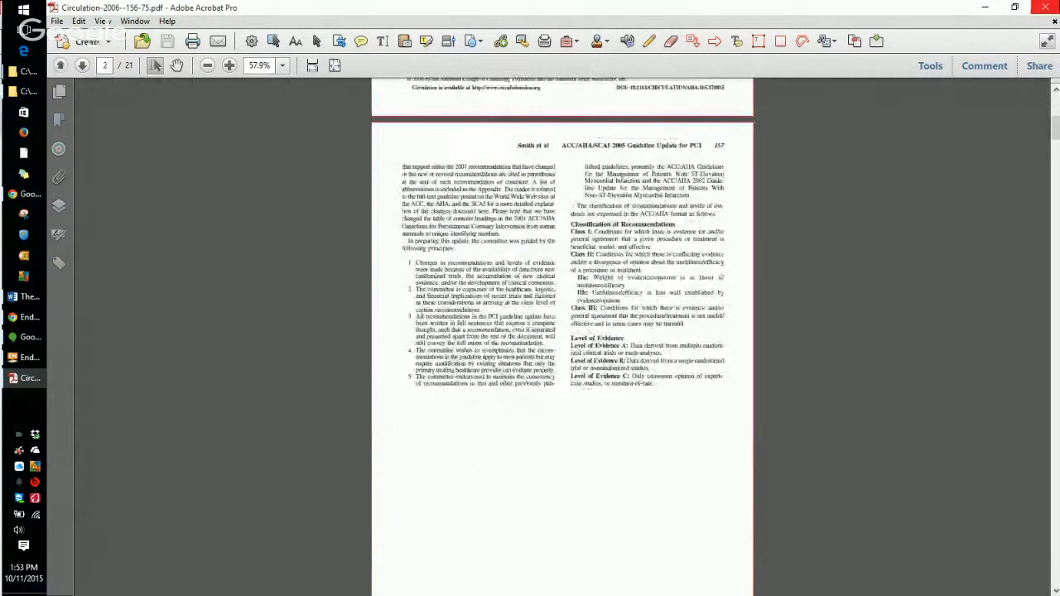
left_click(1045, 7)
left_click(176, 43)
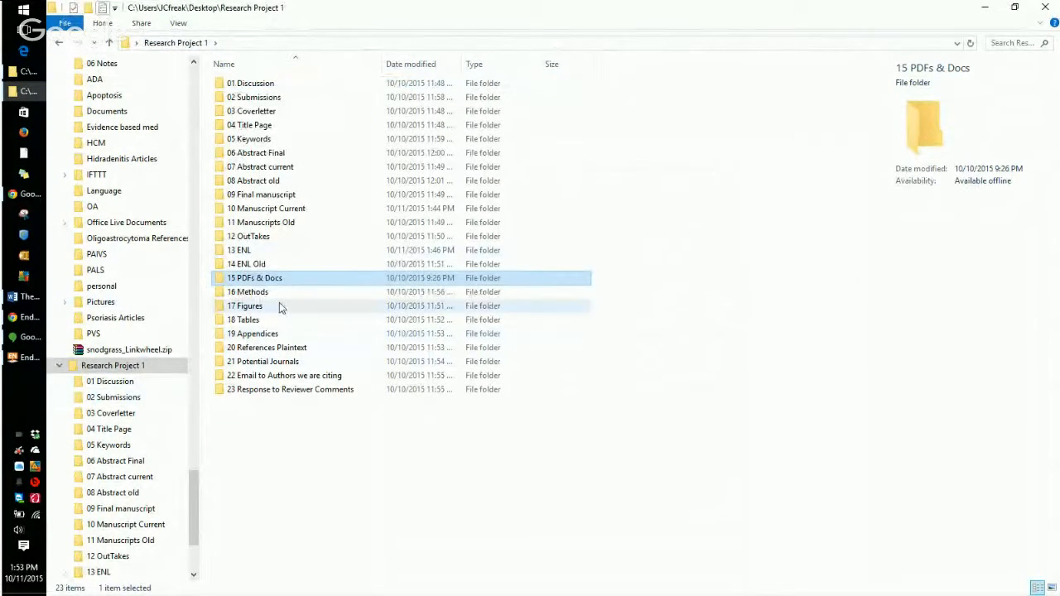
Switch to EndNote and import Circulation-2006--156-75.pdf from Research Project 1's 15 PDFs & Docs folder as a PDF, discarding duplicates.
left_click(29, 357)
left_click(72, 22)
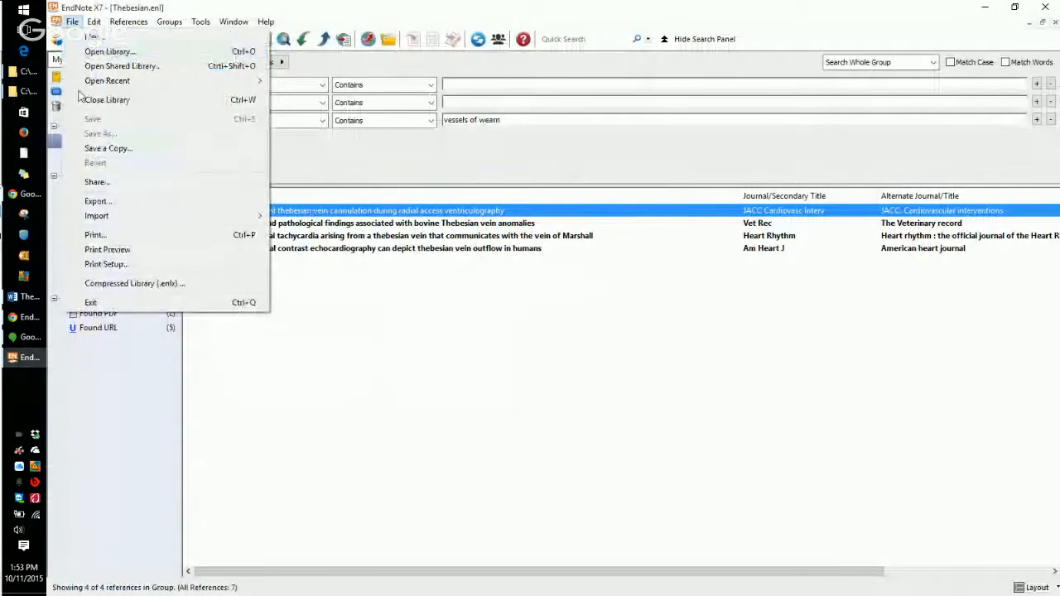
mouse_move(112, 220)
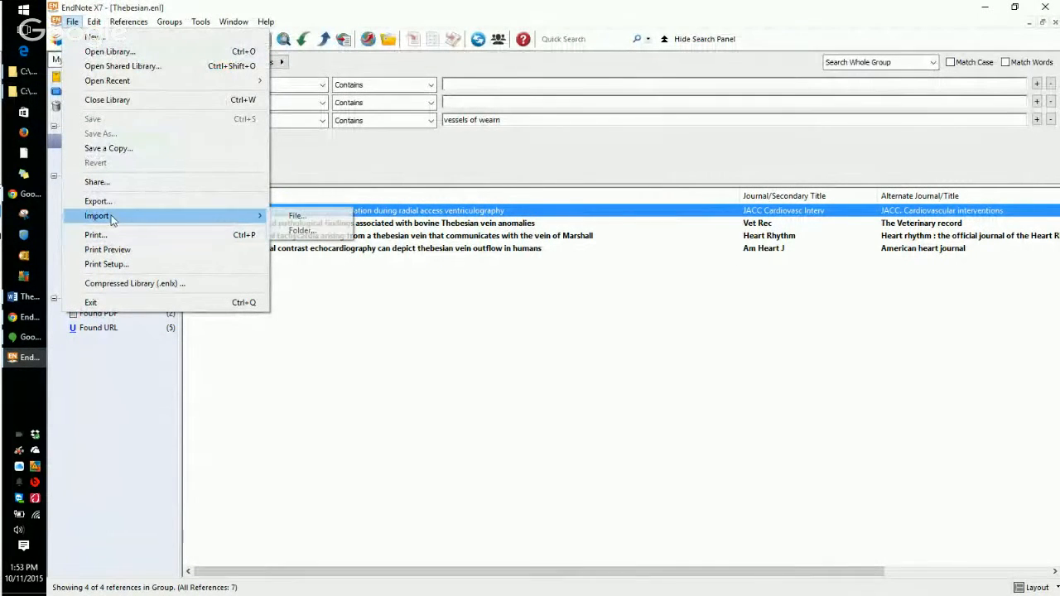
left_click(298, 217)
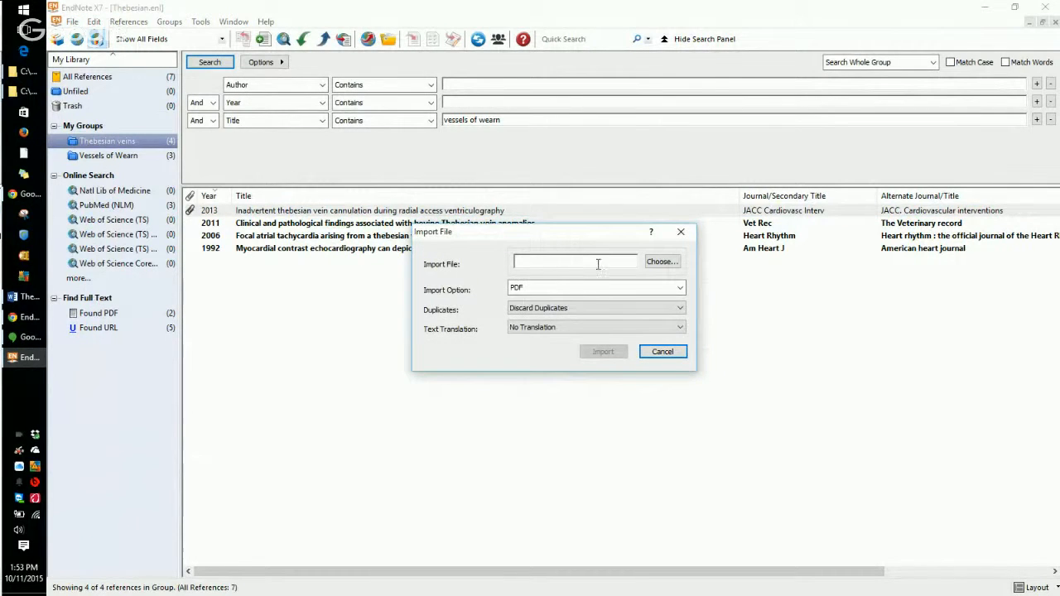
left_click(652, 263)
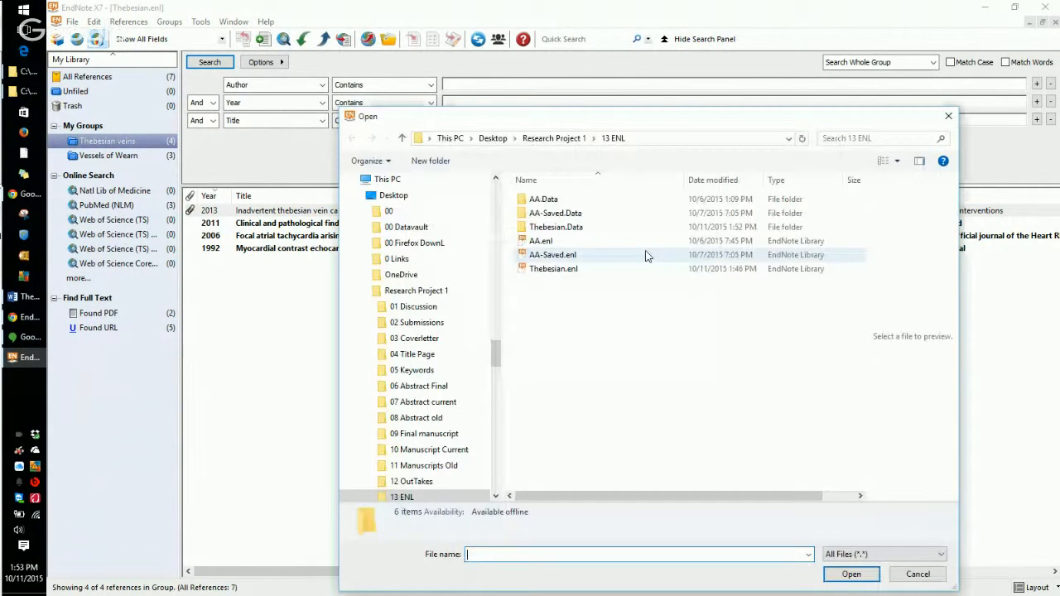
left_click(554, 138)
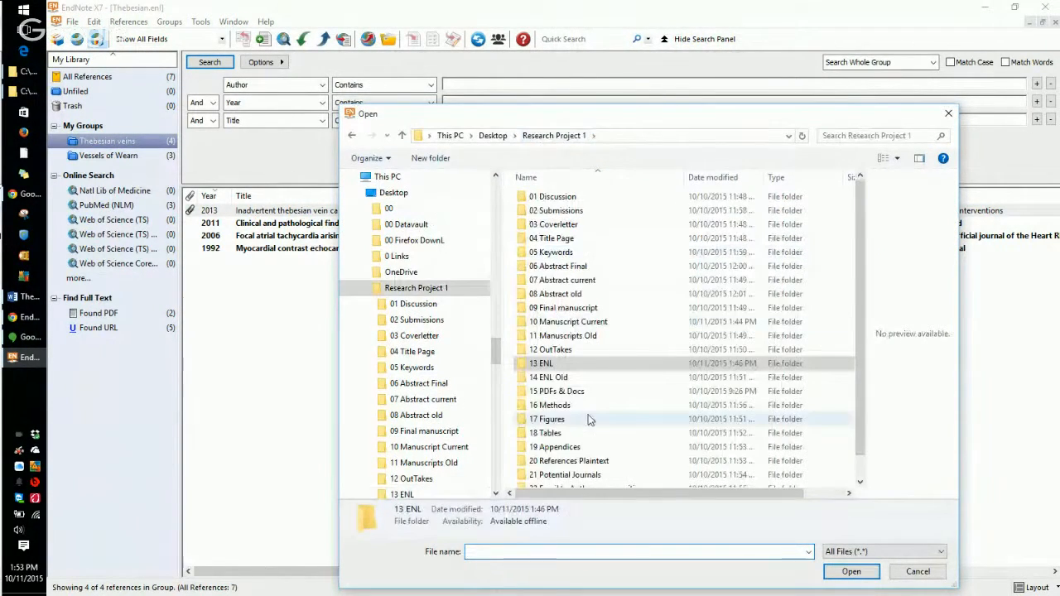
double_click(567, 392)
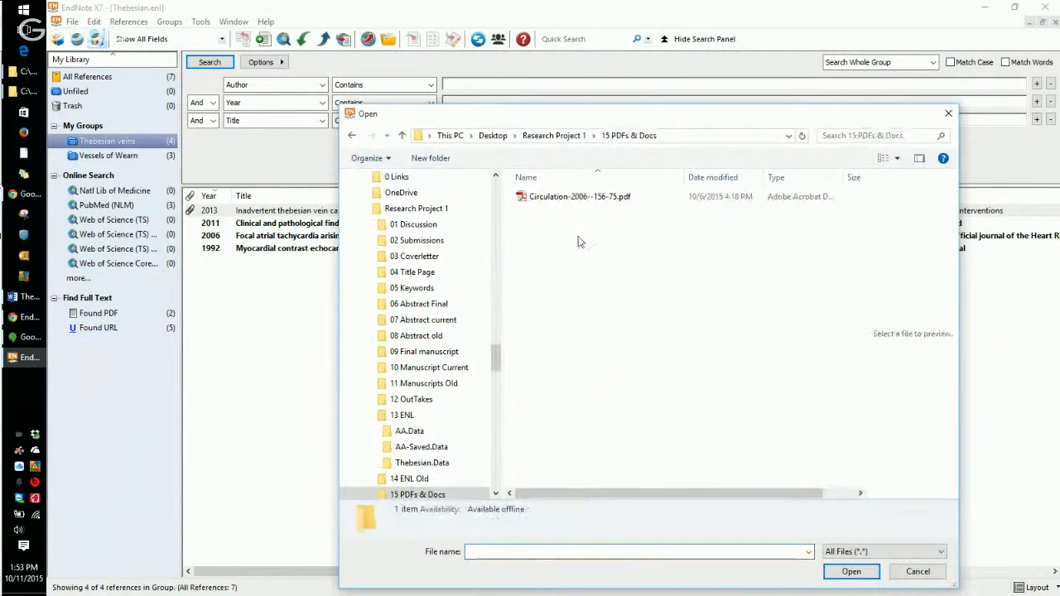
left_click(553, 200)
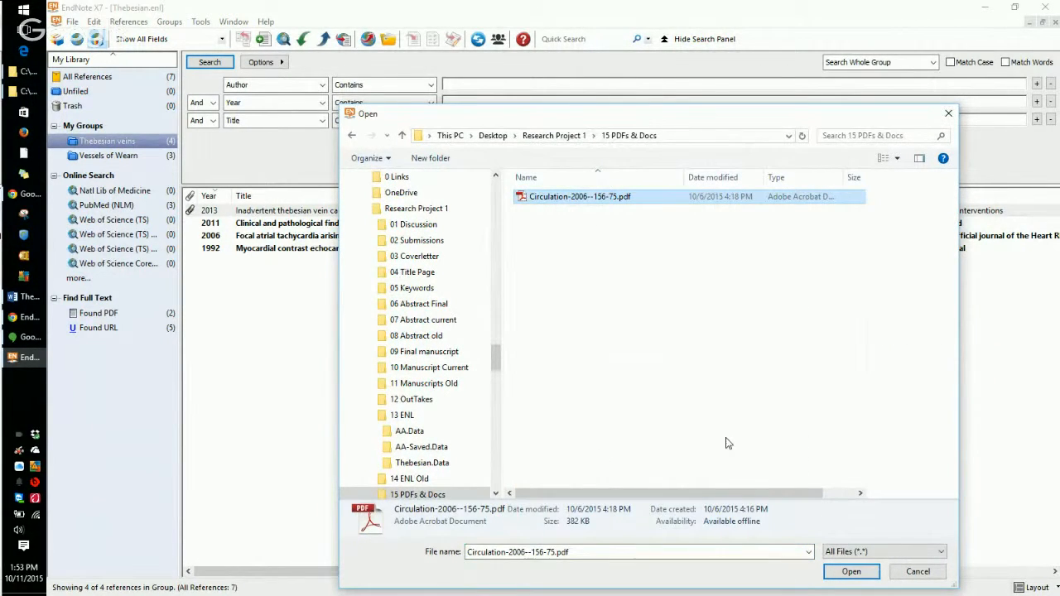
left_click(858, 577)
left_click(596, 351)
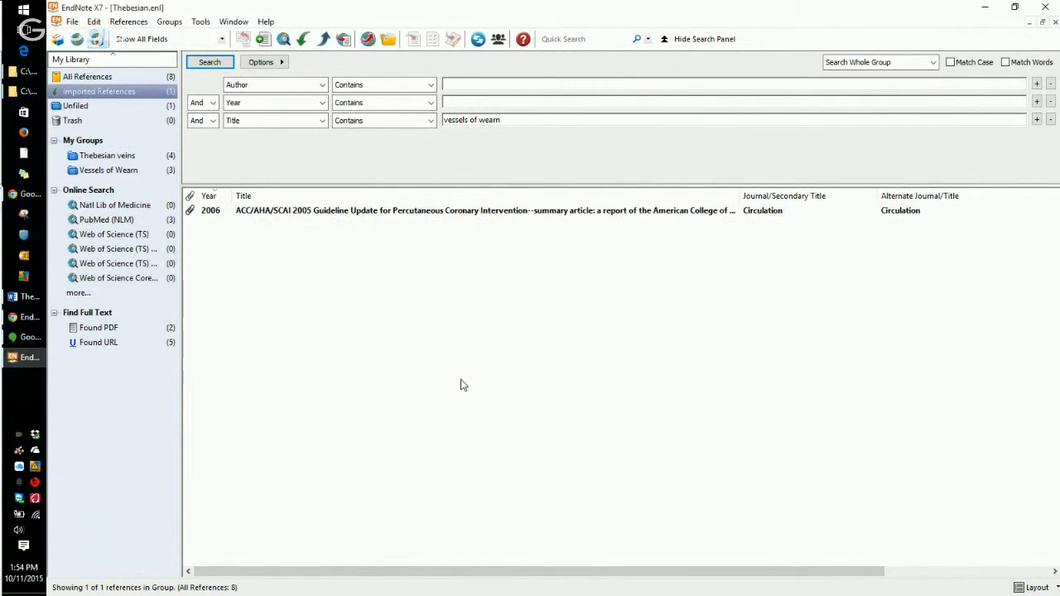
Widen the Title column of the reference list and open the imported 2006 Circulation guideline reference.
left_click(246, 213)
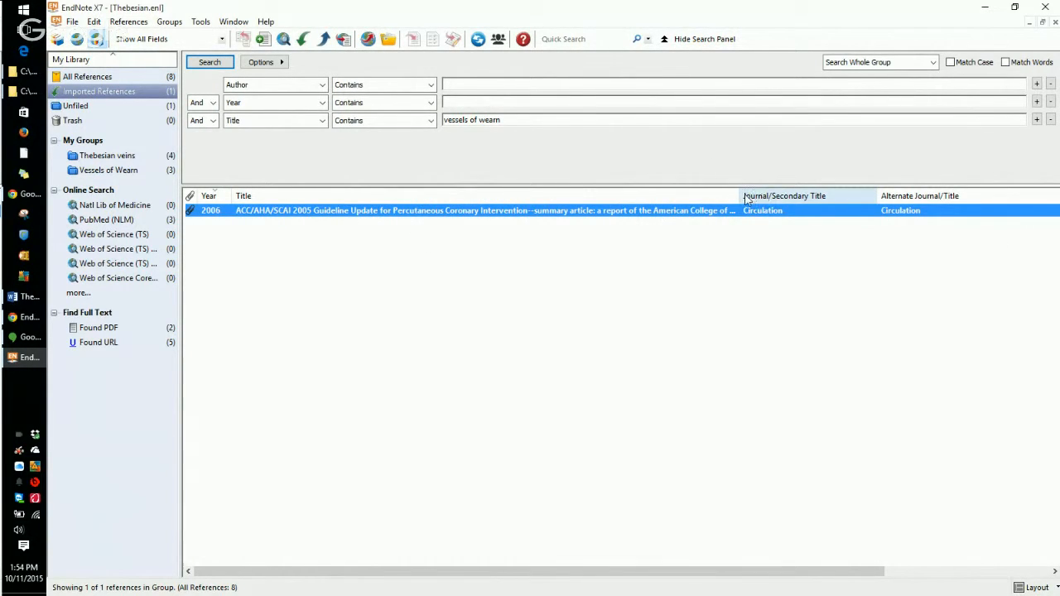
left_click_drag(744, 197, 864, 196)
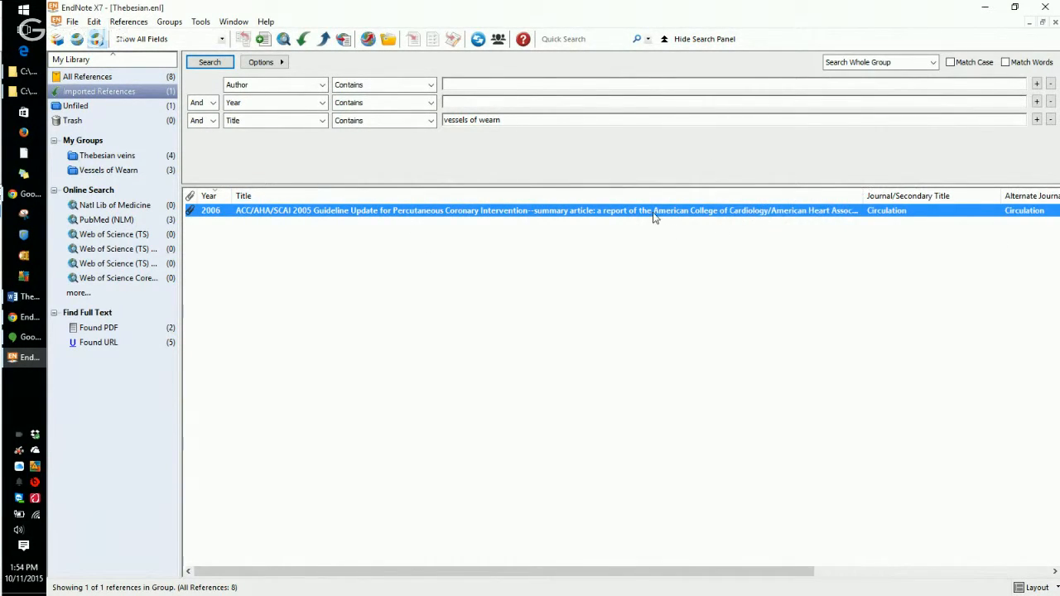
key("Return")
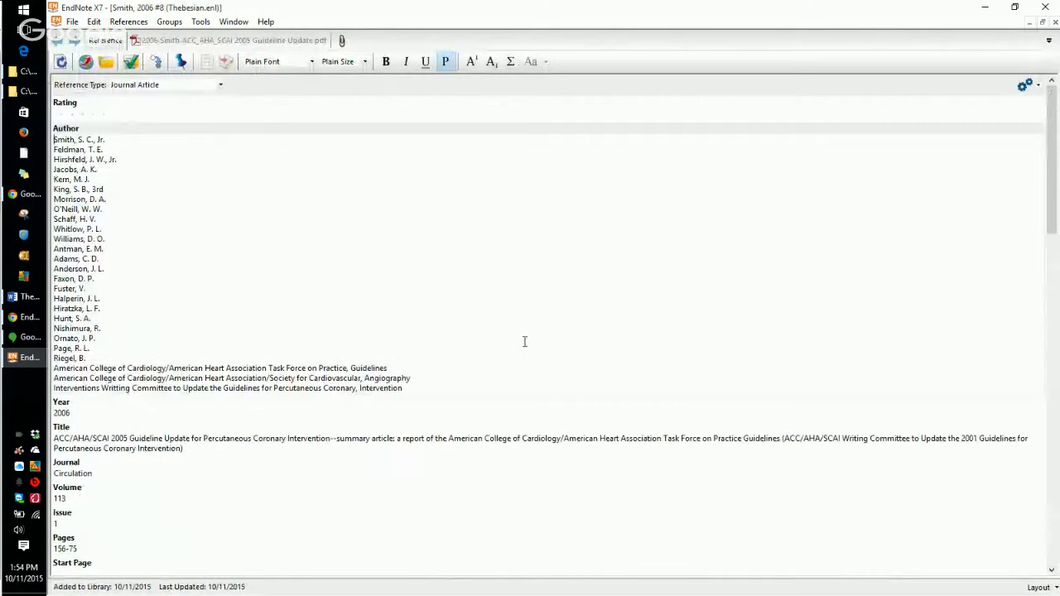
Look through the imported reference's fields down to its URL and file attachment, and close the reference.
scroll(144, 362, "down", 5)
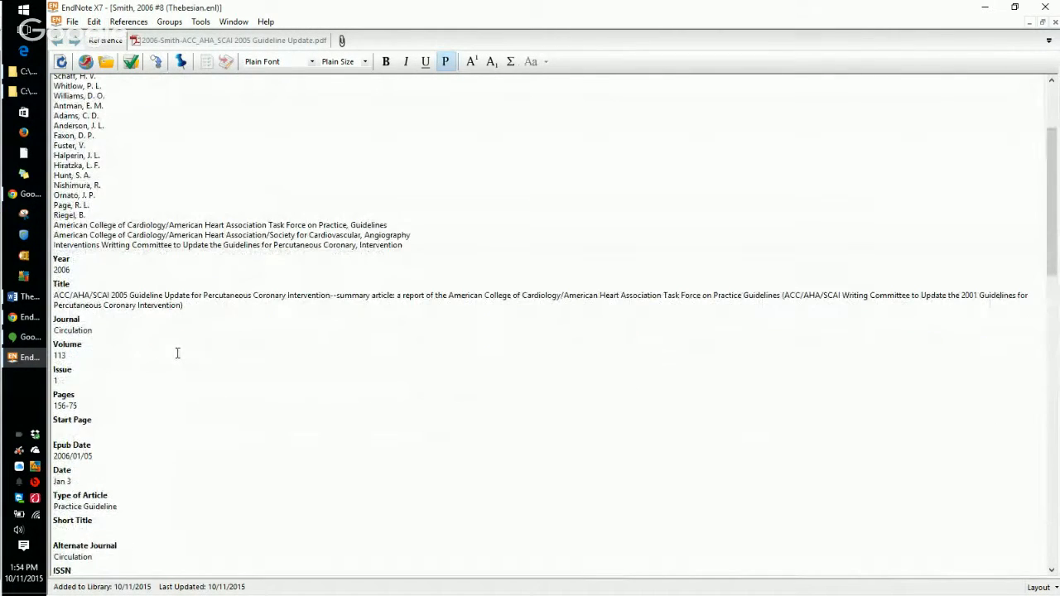
scroll(166, 365, "down", 20)
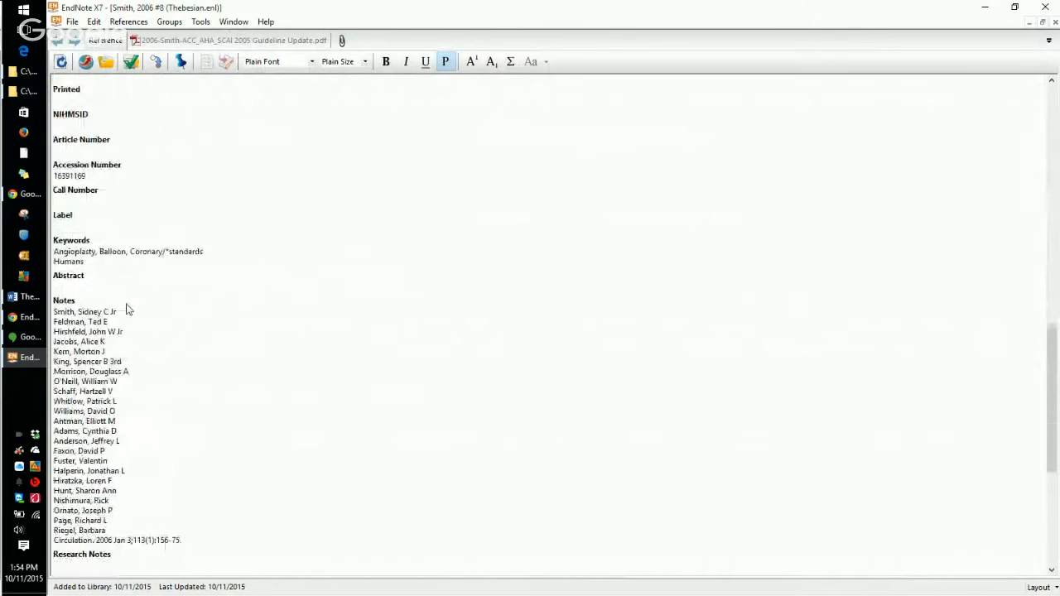
scroll(91, 331, "down", 6)
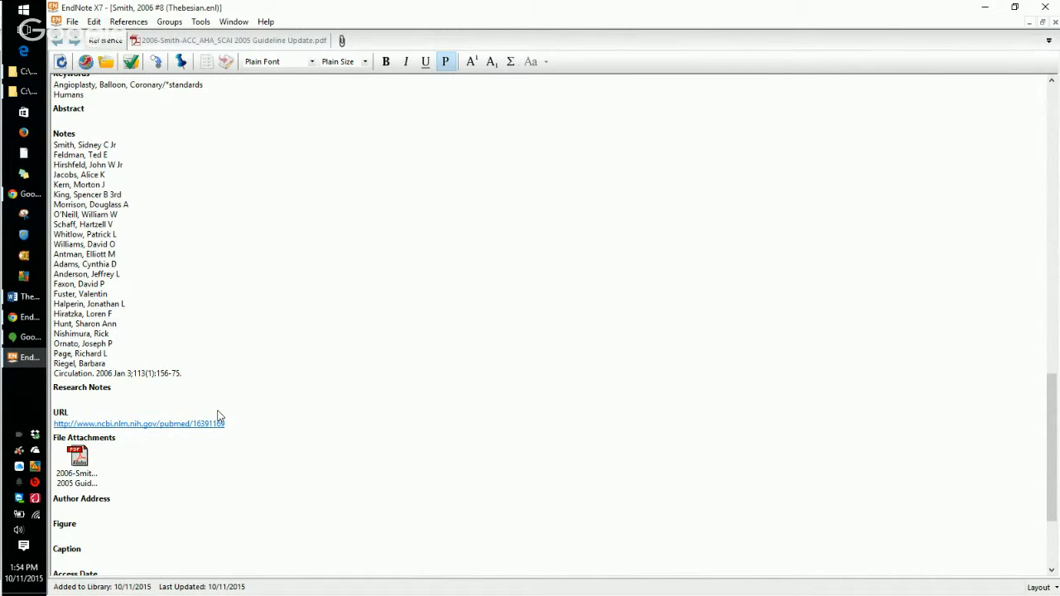
scroll(218, 416, "down", 2)
scroll(267, 349, "up", 6)
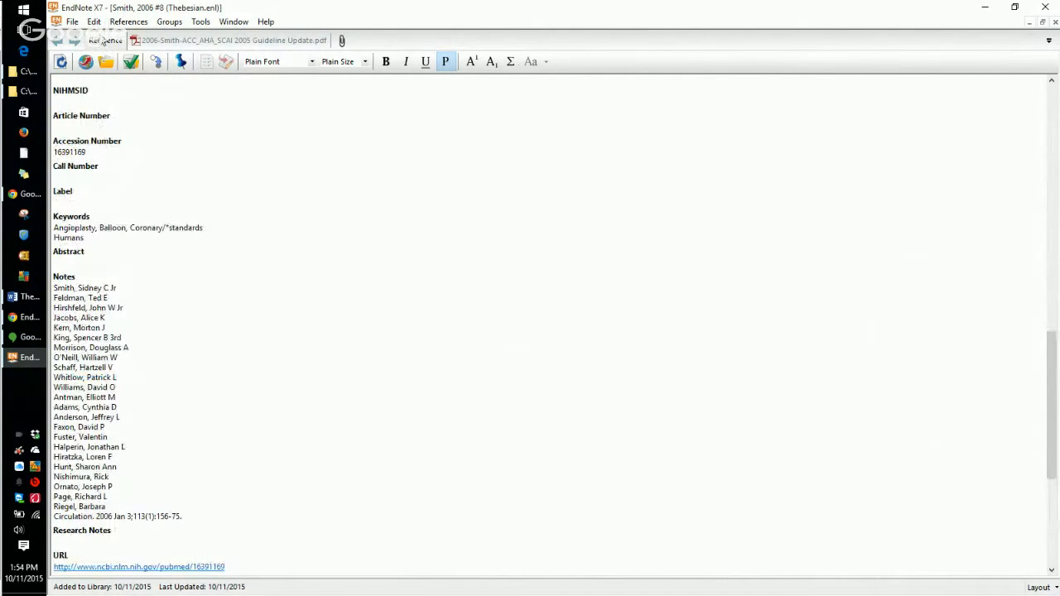
left_click(72, 22)
left_click(106, 101)
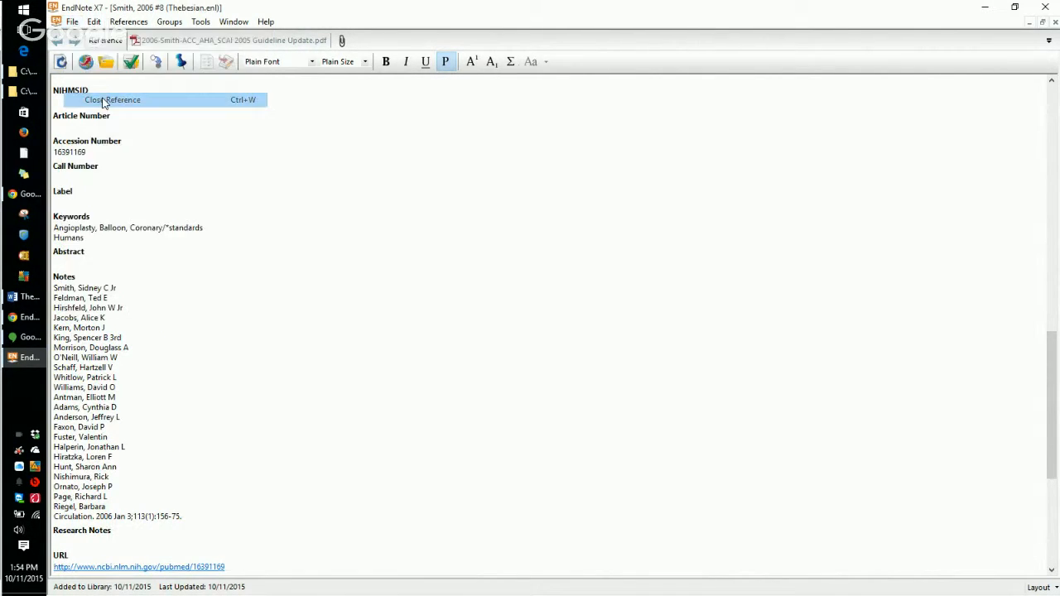
right_click(335, 211)
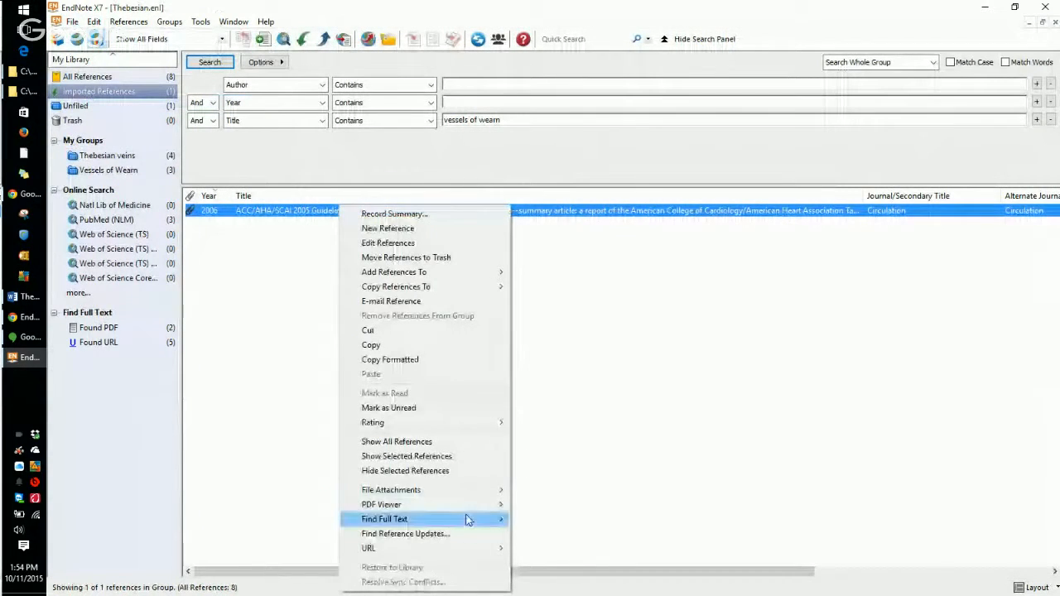
left_click(462, 543)
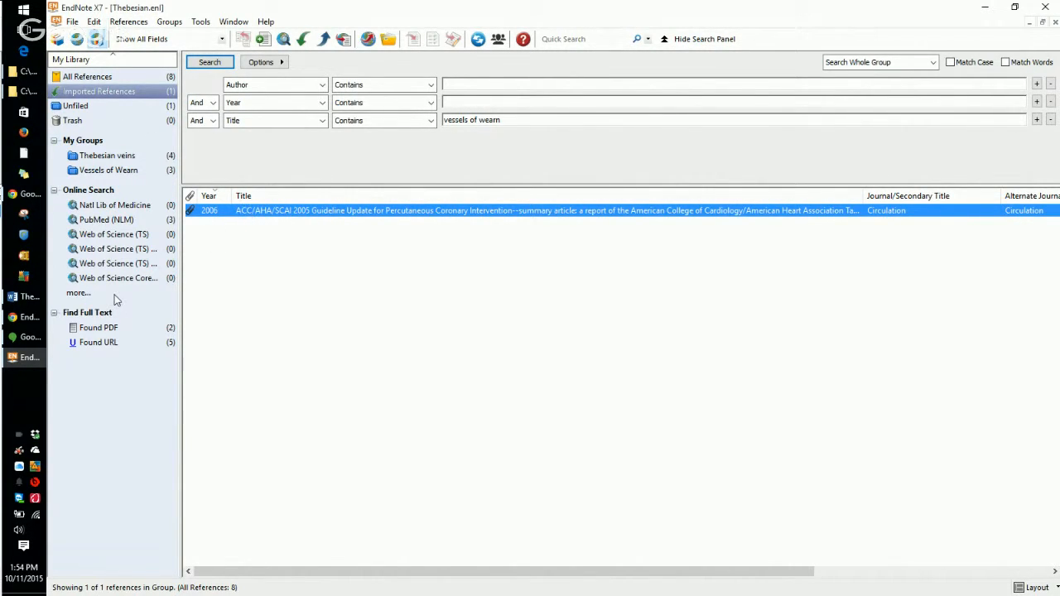
left_click(28, 317)
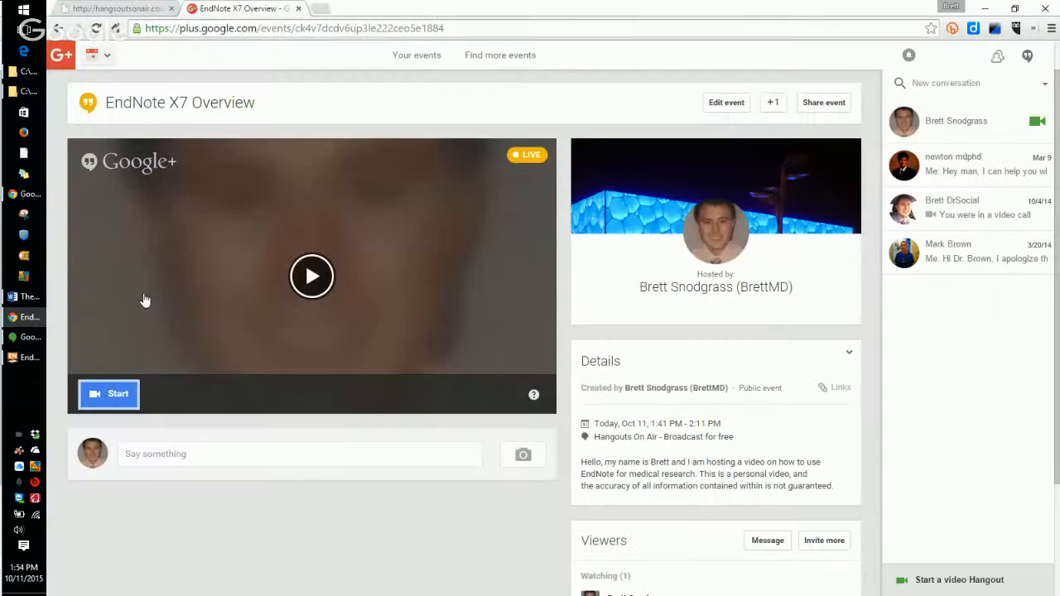
left_click(29, 357)
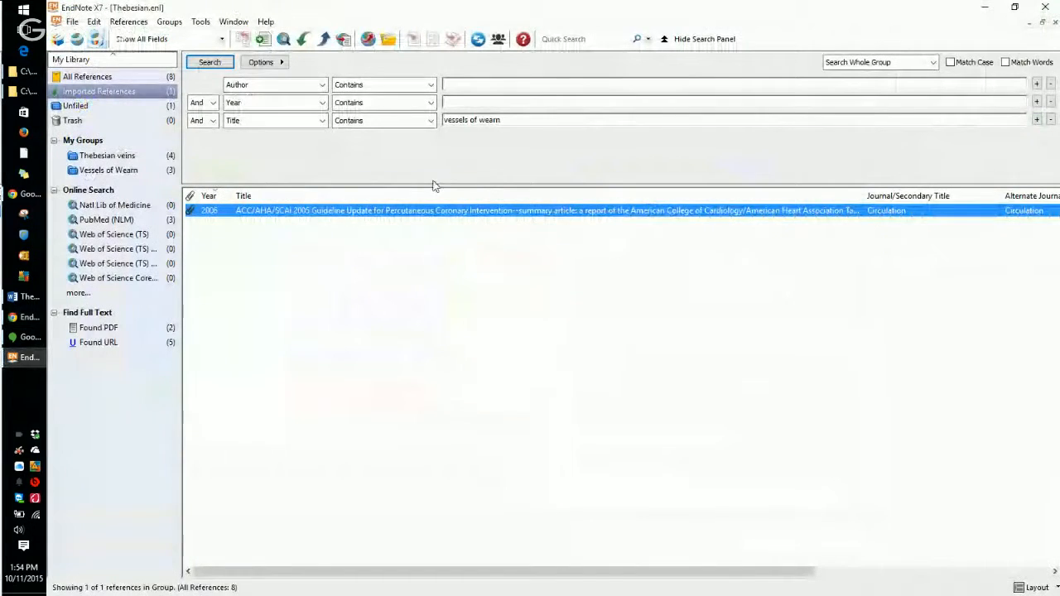
left_click(29, 337)
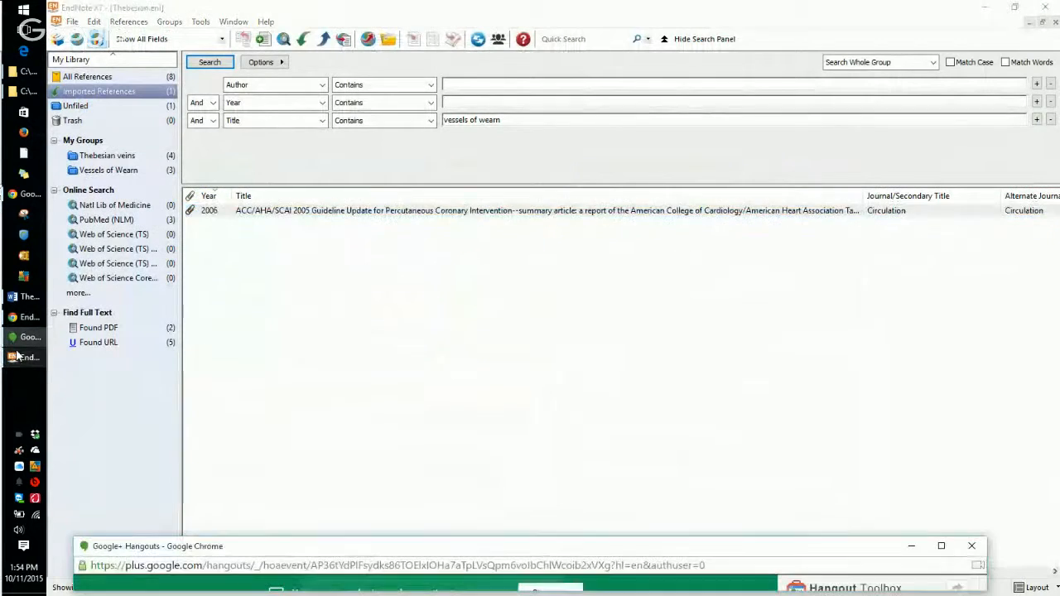
left_click(22, 361)
left_click(37, 319)
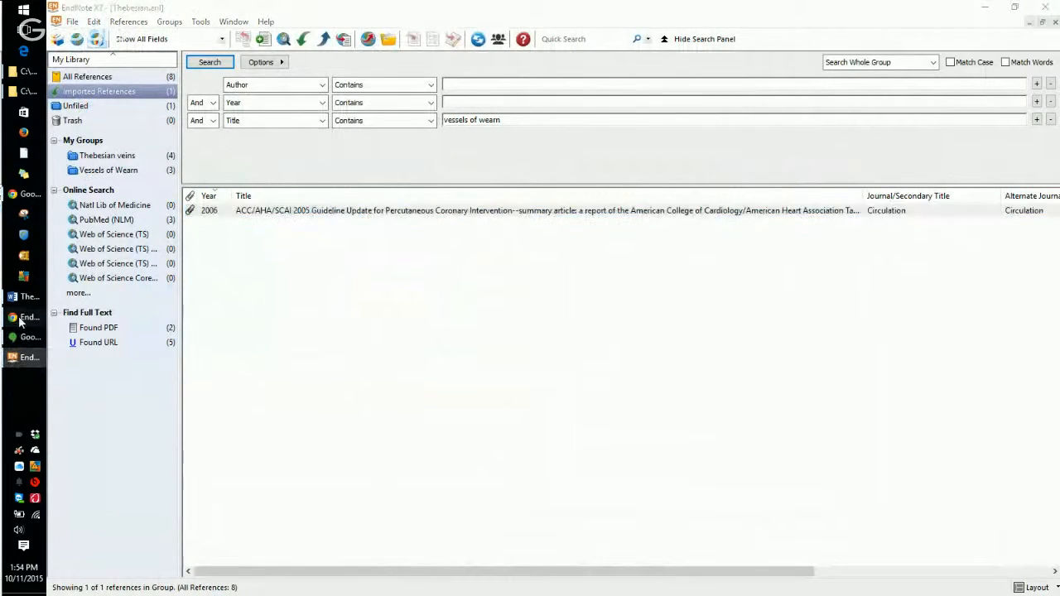
left_click(31, 319)
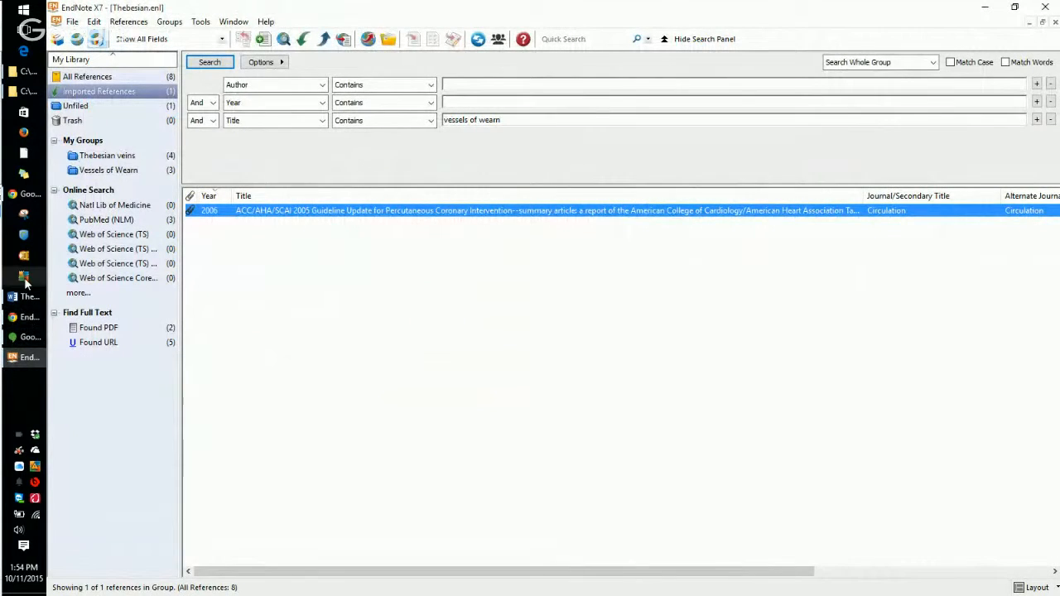
mouse_move(31, 207)
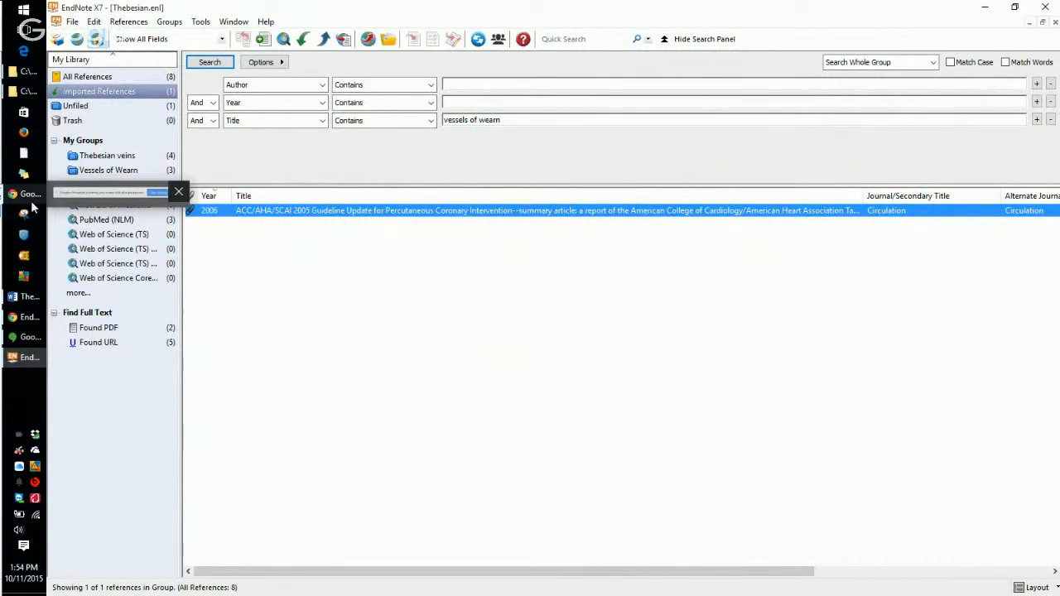
Switch to the Google+ Hangouts window, move it up over the EndNote library and maximise it.
left_click(24, 344)
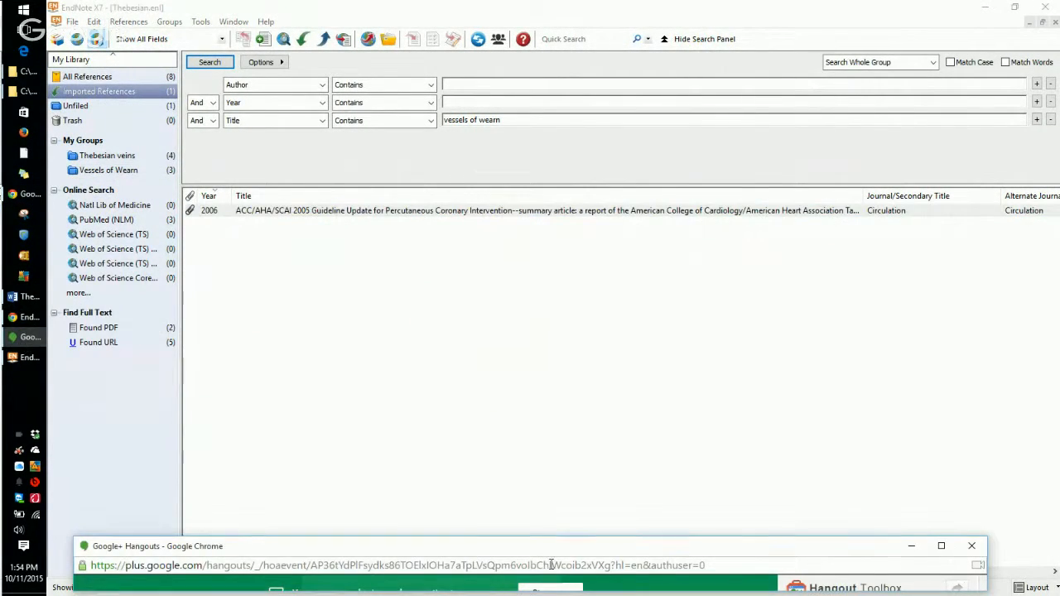
left_click_drag(553, 556, 556, 142)
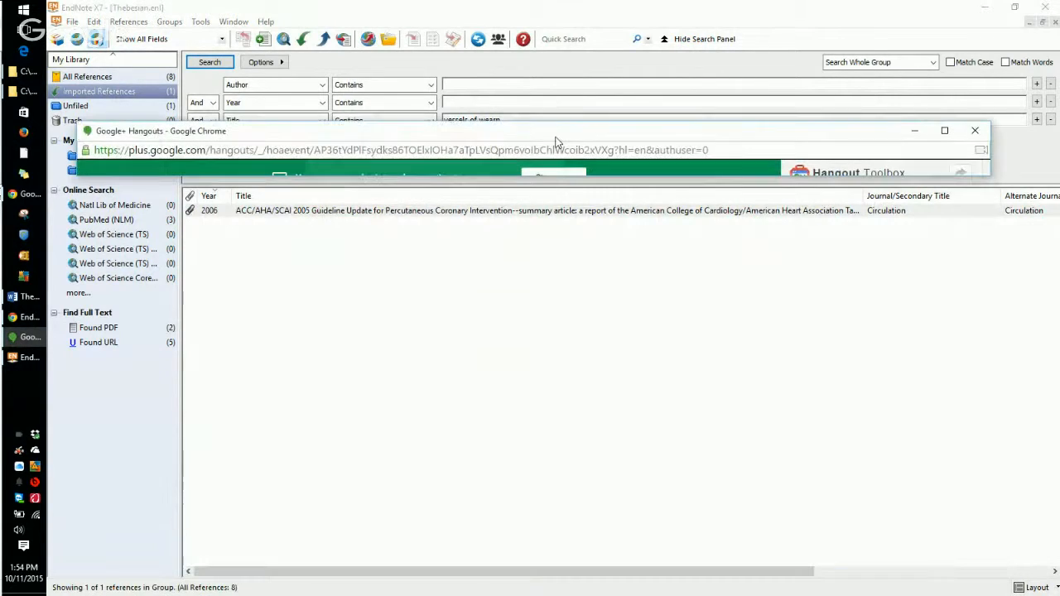
left_click(944, 131)
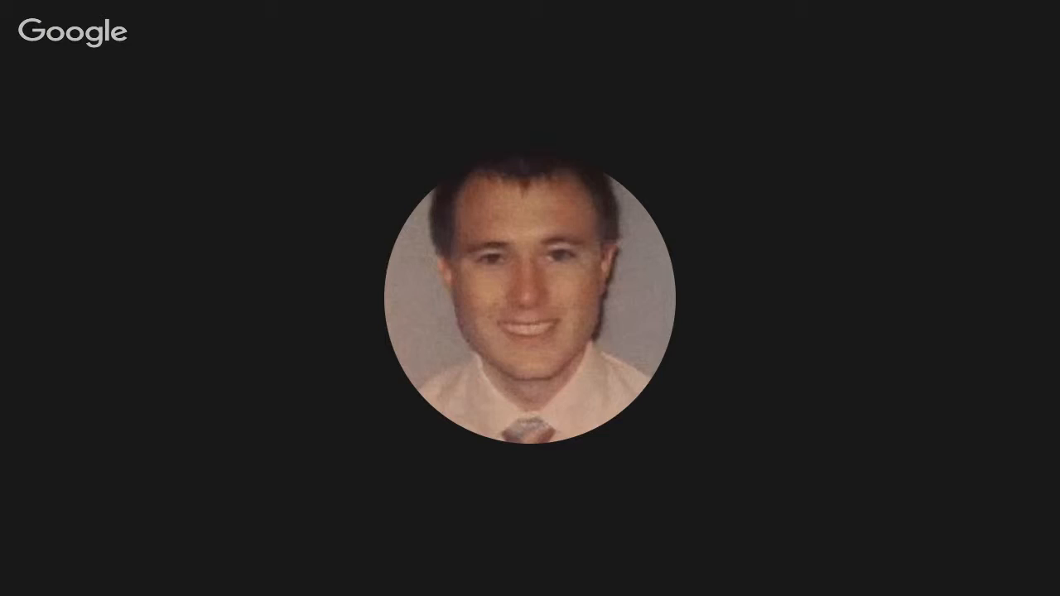